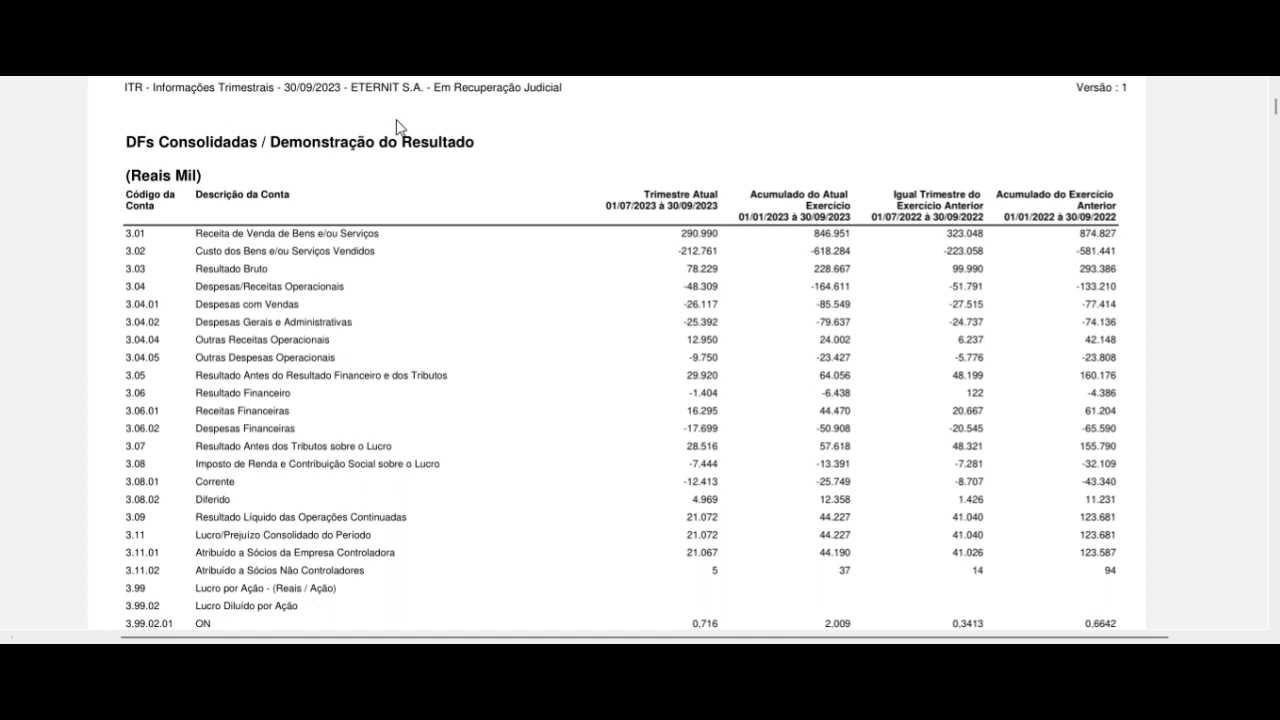
Highlight the words "Em Recuperação Judicial" in the header of Eternit's 30/09/2023 quarterly report.
left_click_drag(431, 88, 557, 91)
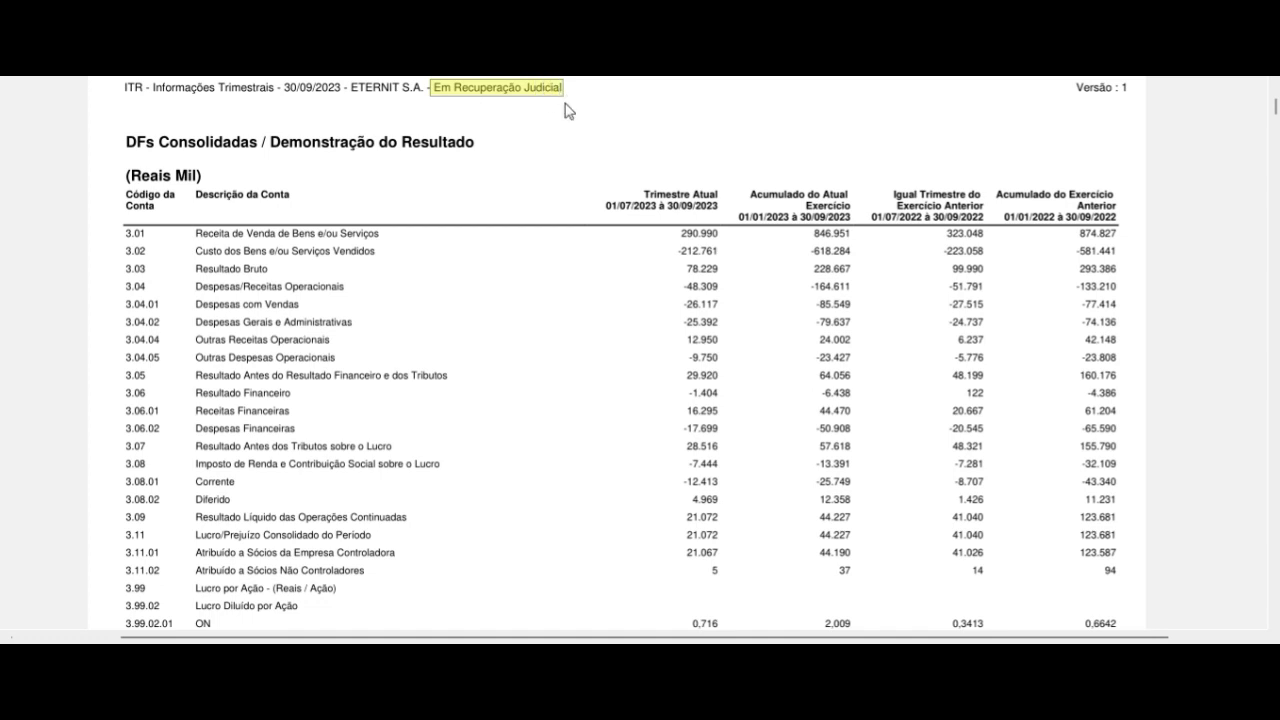
left_click(555, 139)
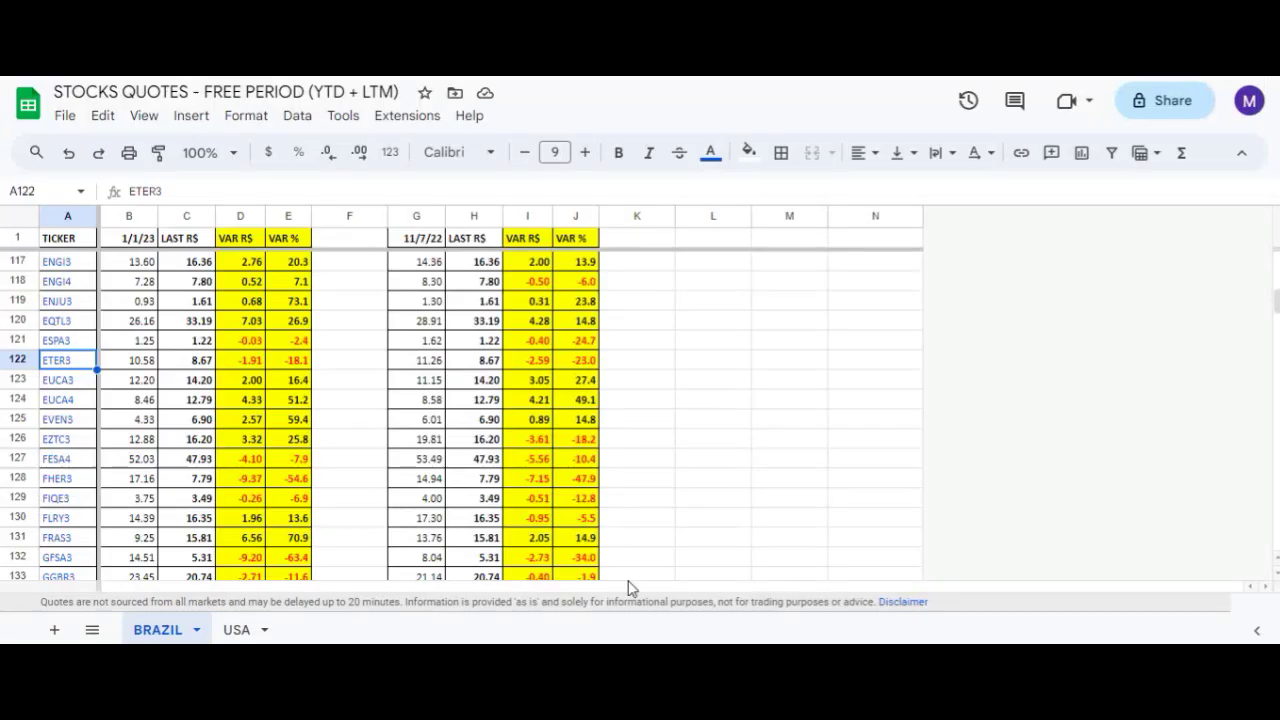
In the Google Sheets stock quotes file, check ETER3's 1/1/23 price, last price, and year-to-date variation in R$ and percent.
left_click(130, 366)
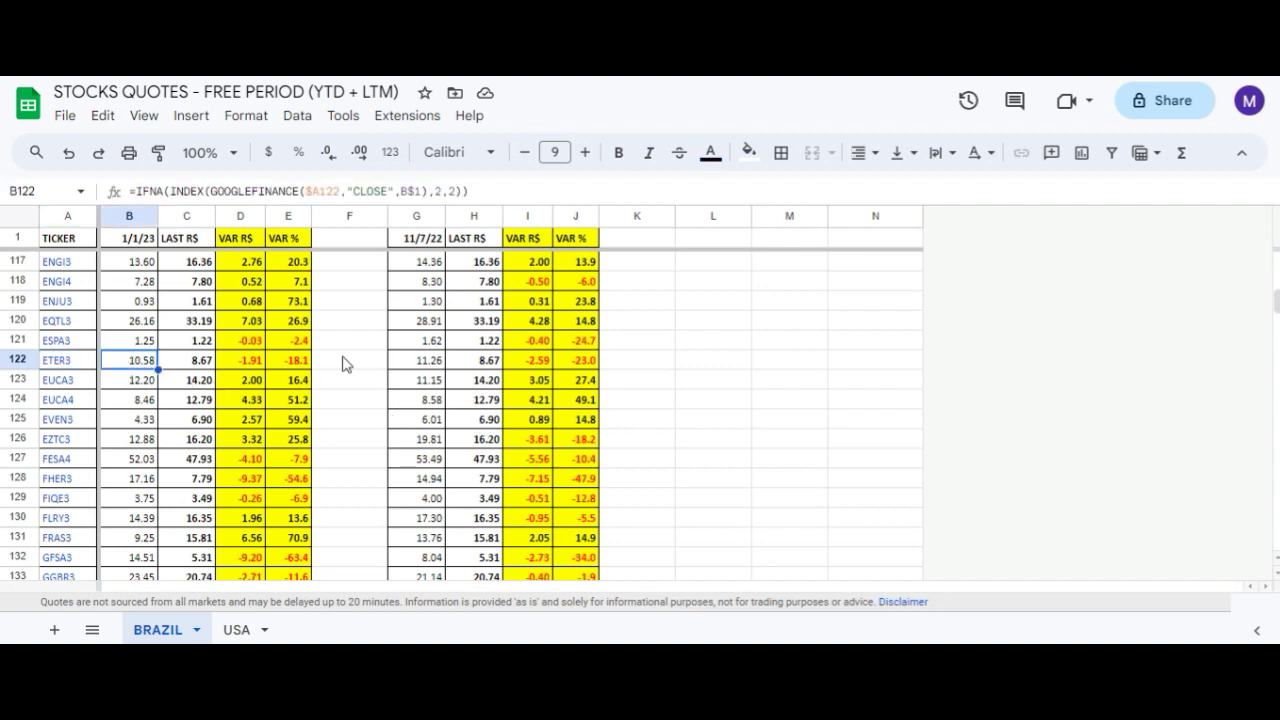
key("Left")
key("Right")
key("Right")
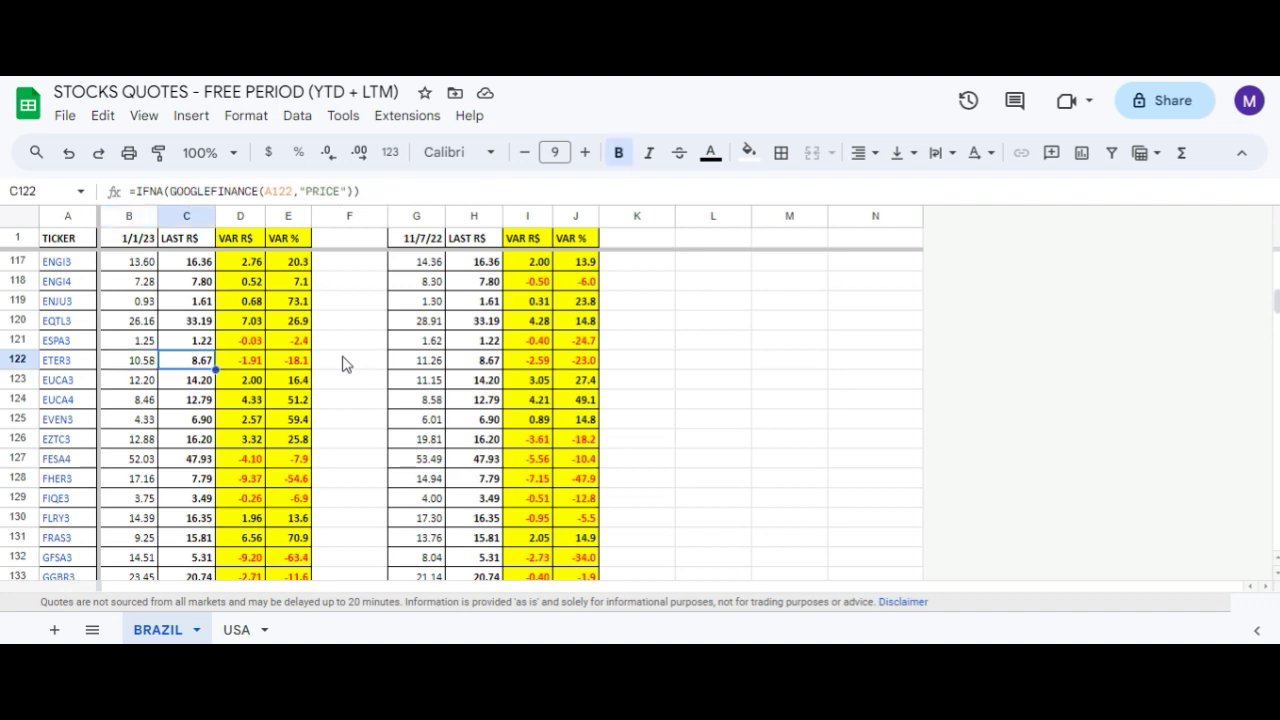
key("Right")
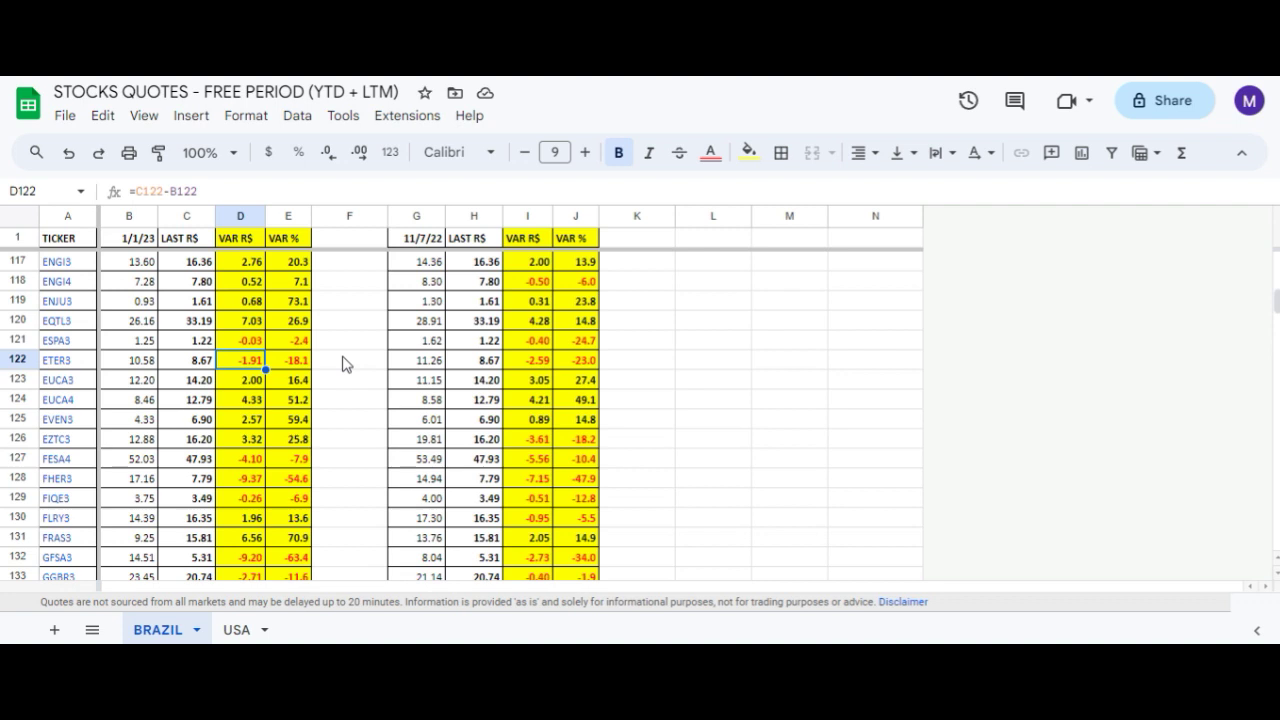
key("Right")
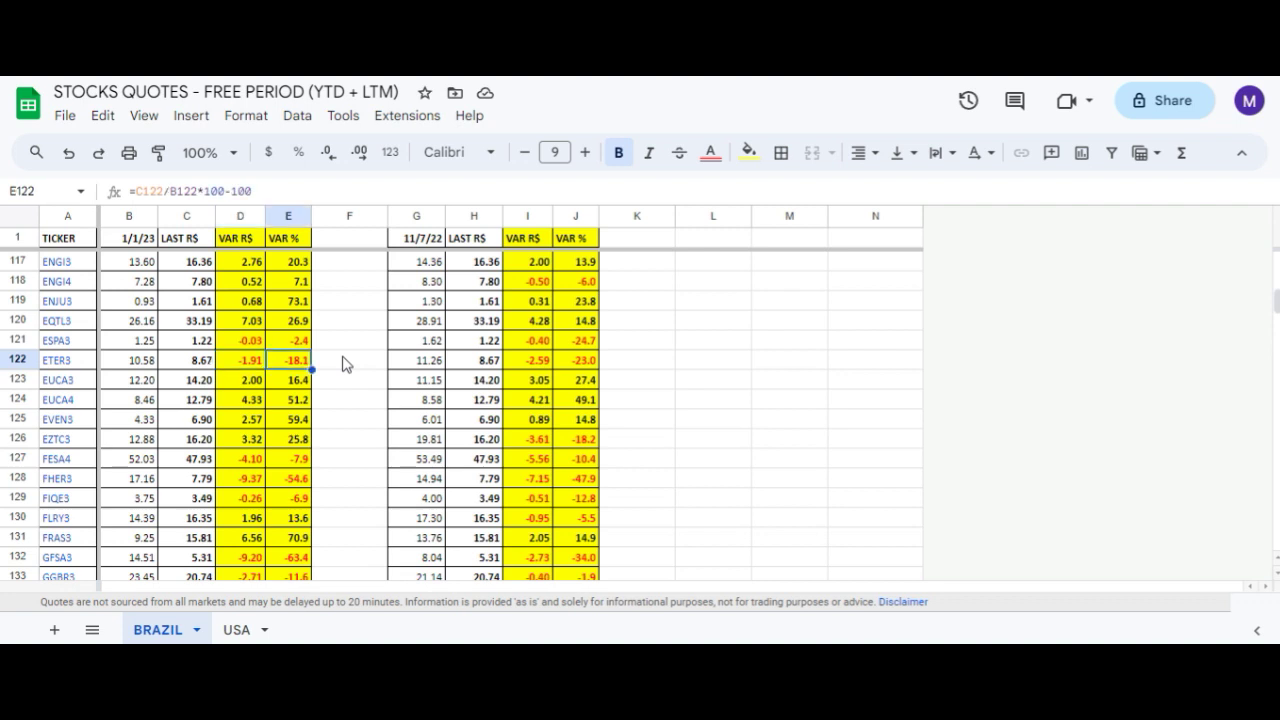
Check ETER3's 11/7/22 price, last price, and twelve-month variation in R$ and percent.
key("Right")
key("Right")
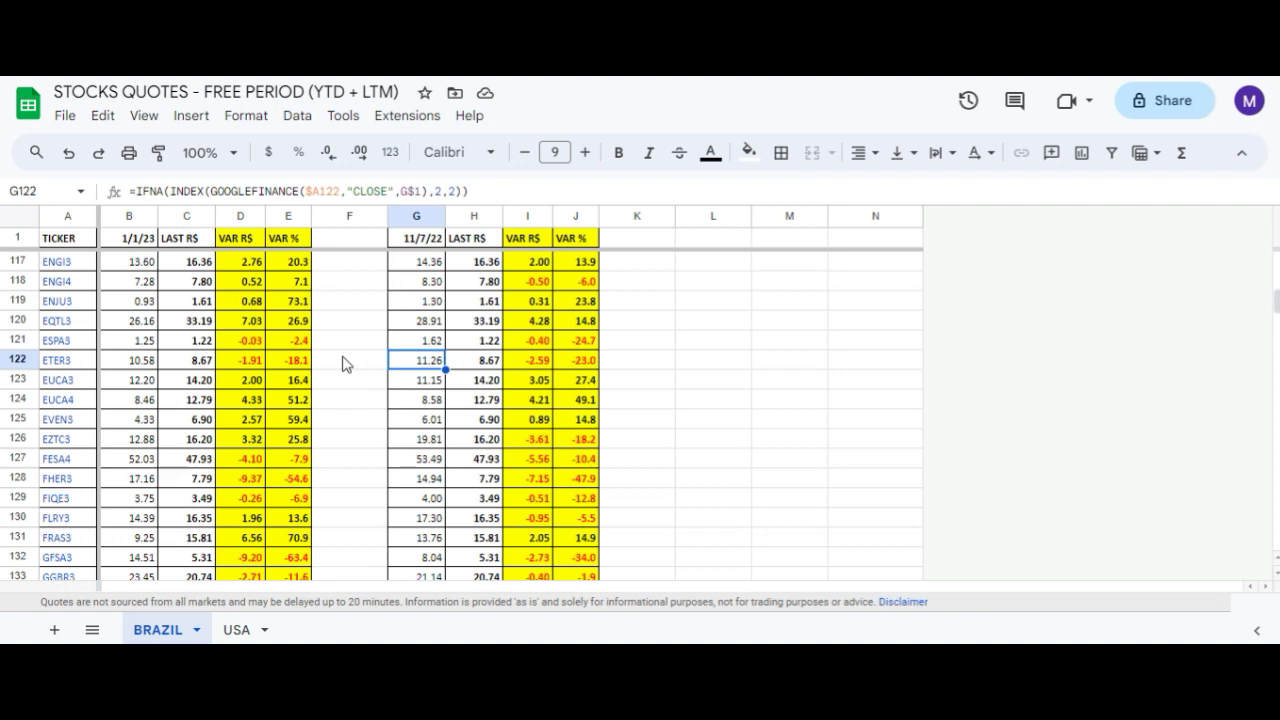
key("Right")
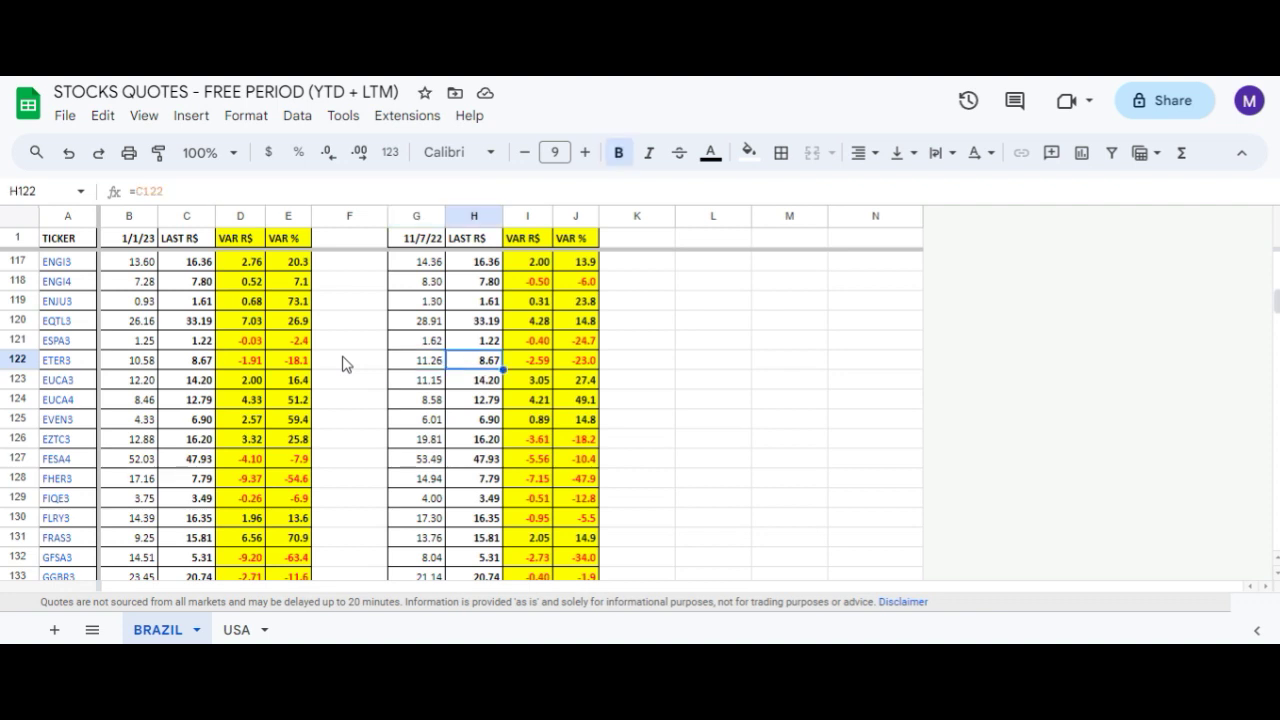
key("Right")
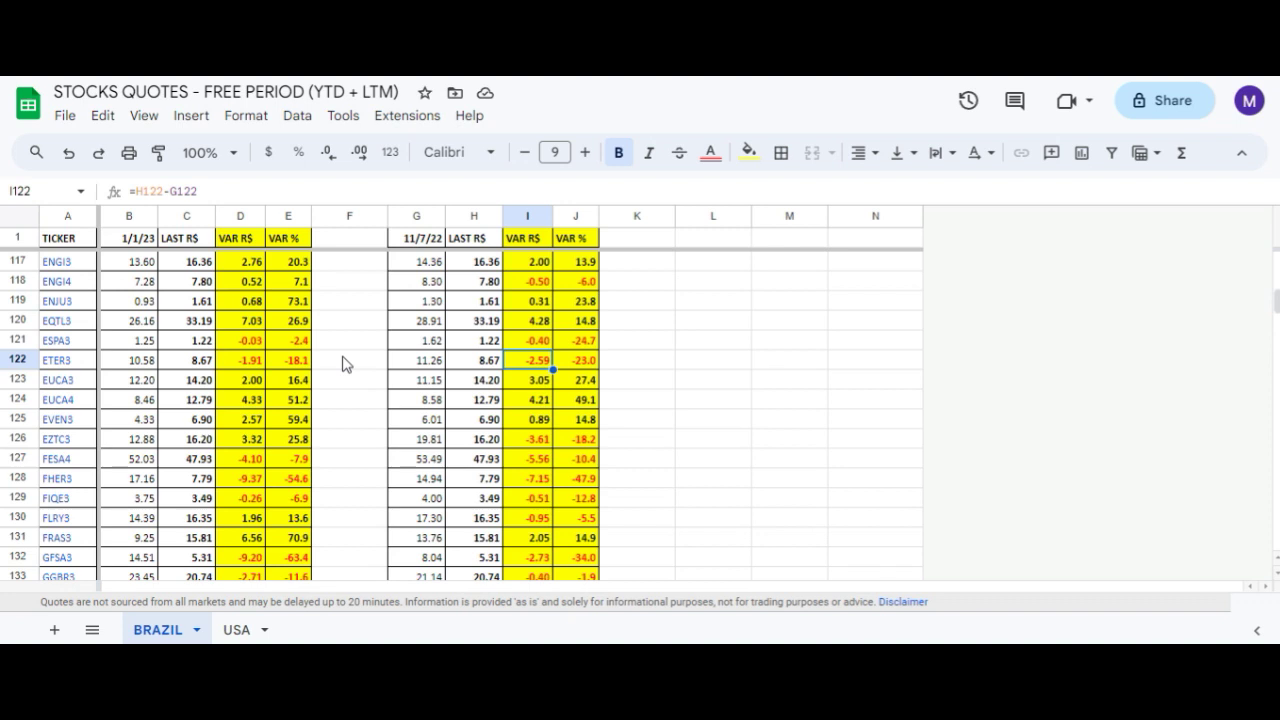
key("Right")
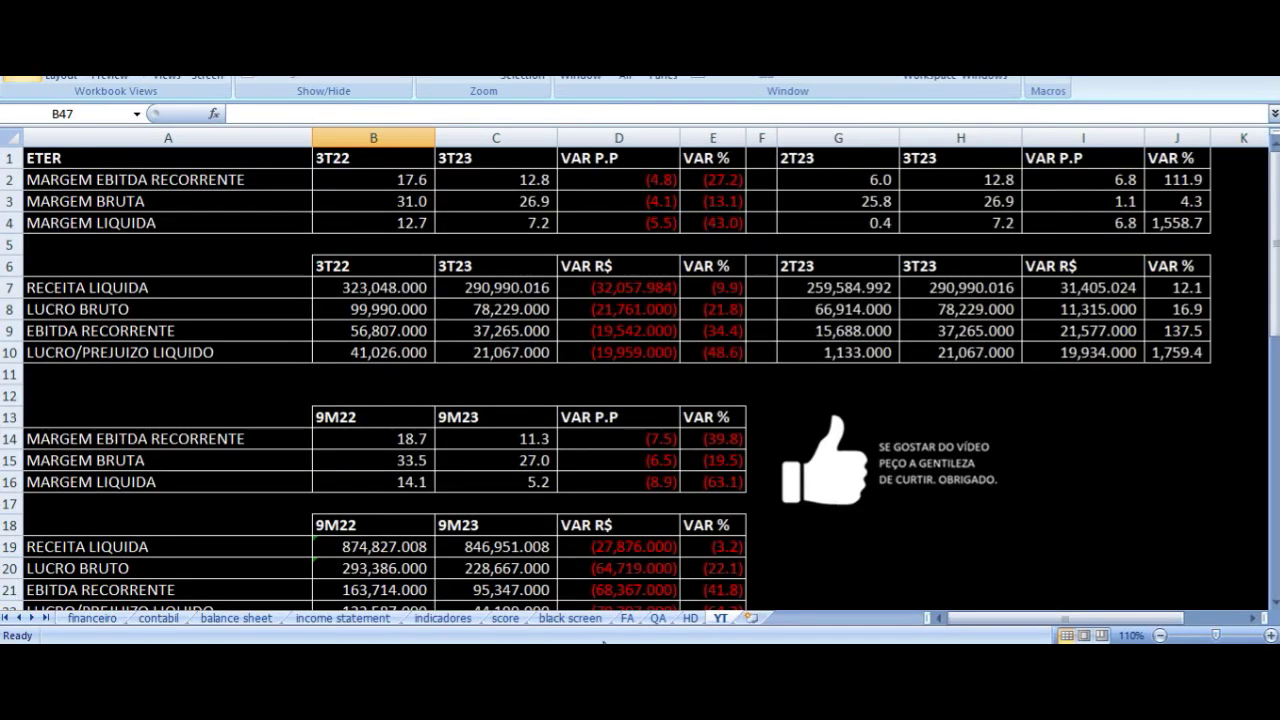
Switch to the HD worksheet of the Excel workbook and bring up the SEMESTRES table above the yearly table.
left_click(690, 618)
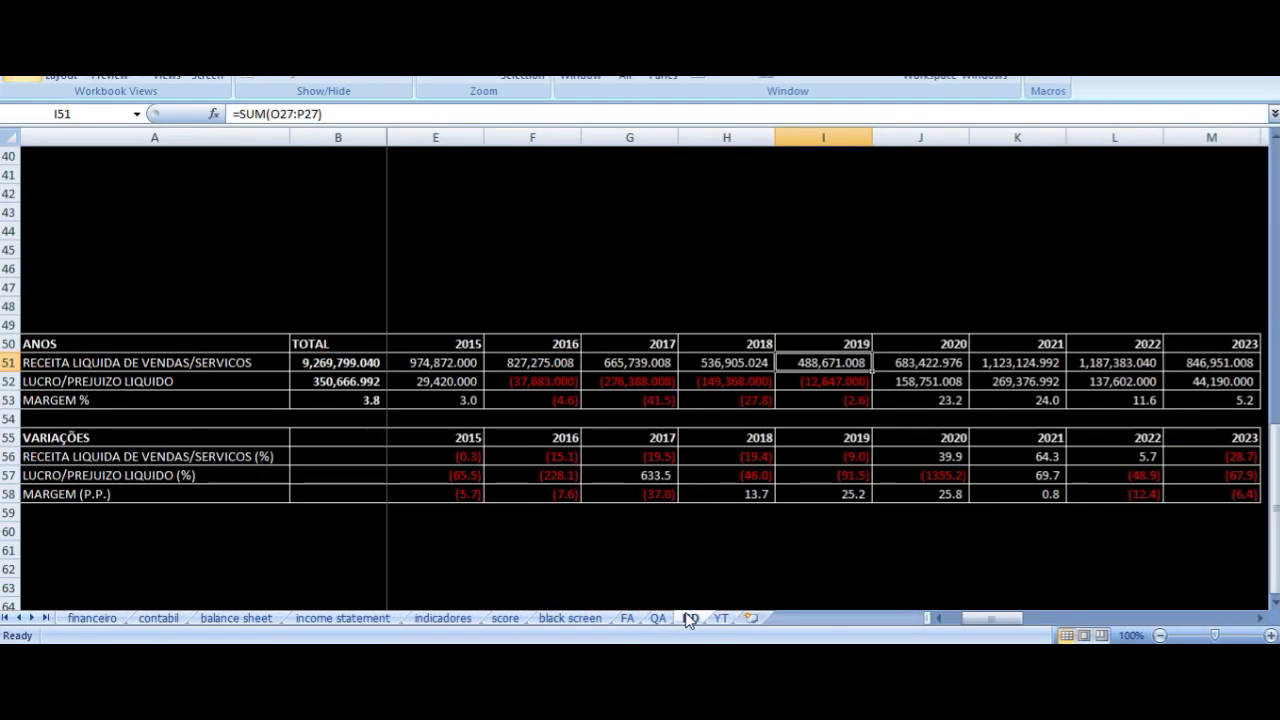
left_click(724, 285)
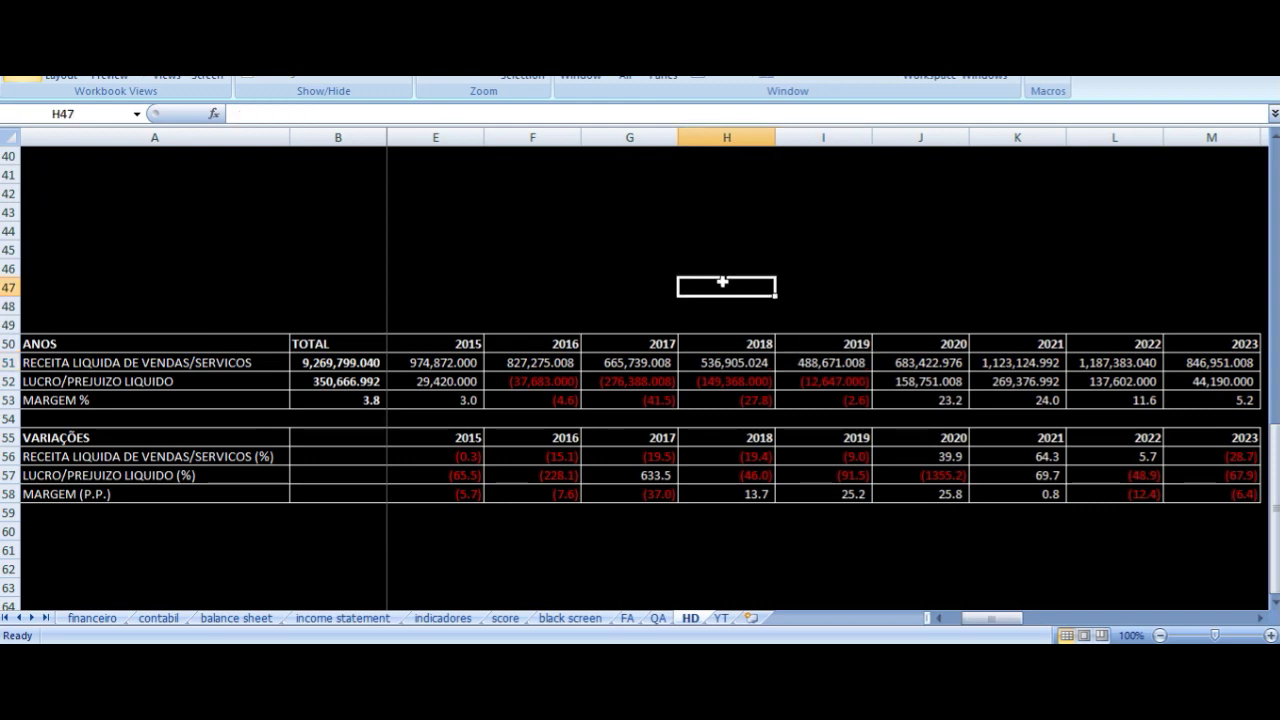
key("Up")
key("Up")
key("Up")
key("Up")
key("Up")
key("Up")
key("Up")
key("Up")
key("Up")
key("Up")
key("Up")
key("Up")
key("Up")
key("Up")
key("Up")
key("Up")
key("Up")
key("Up")
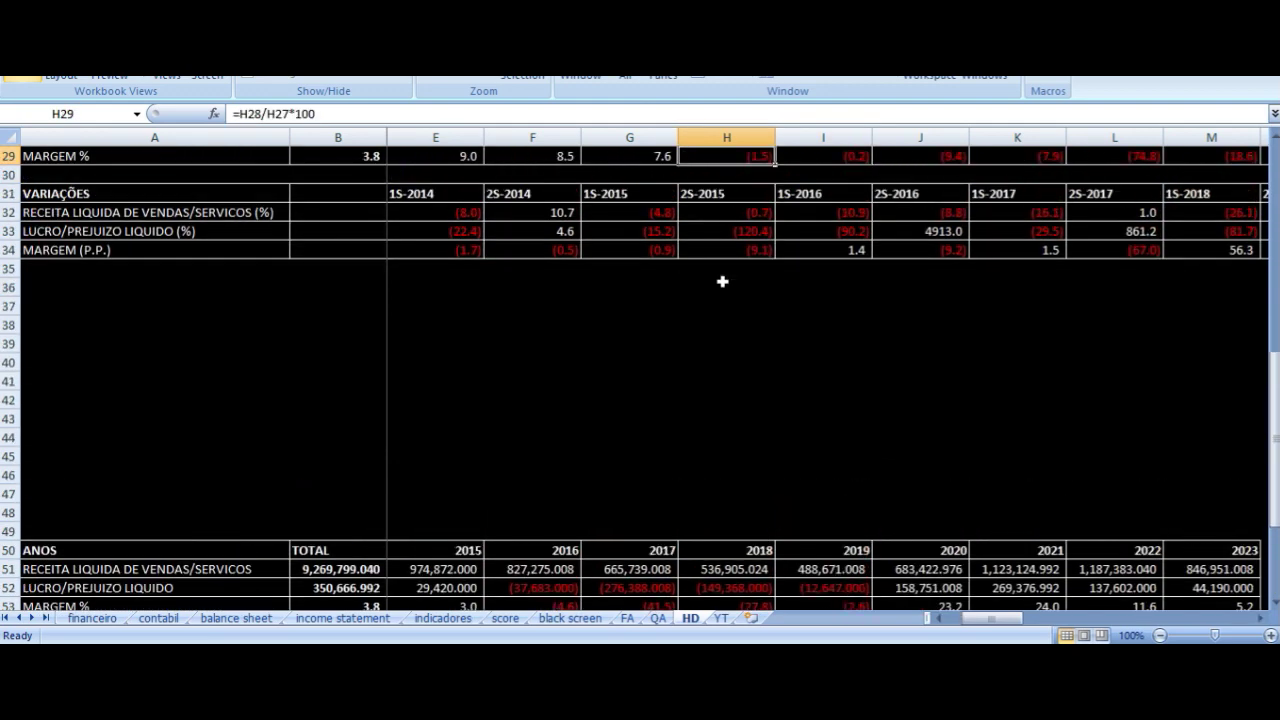
key("Up")
key("Up")
key("Up")
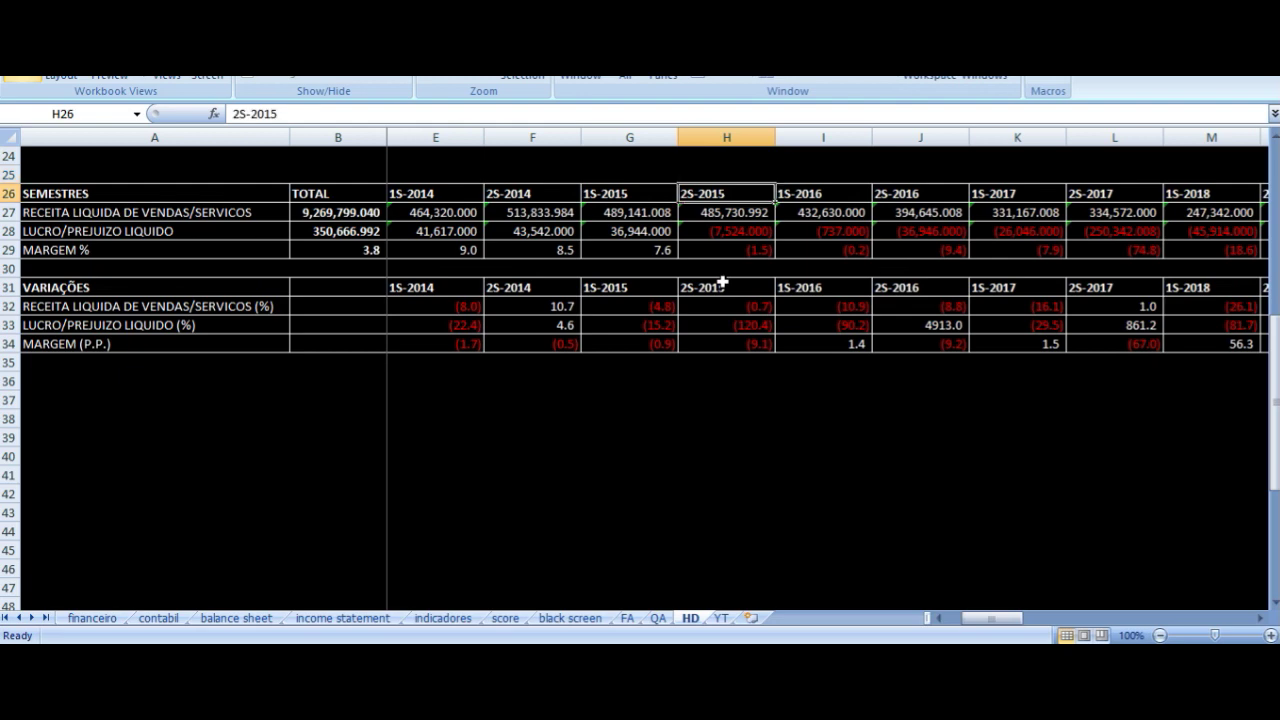
Go to the 30/09/2023 column of the TRIMESTRES table at the start of the HD worksheet.
key("Up")
key("Up")
key("Up")
key("Up")
key("Up")
key("Up")
key("Up")
key("Up")
key("Up")
key("Up")
key("Up")
key("Up")
key("Up")
key("Up")
key("Up")
key("Up")
key("Up")
key("Up")
key("Up")
key("Up")
key("Down")
key("Up")
key("ctrl+Right")
key("Left")
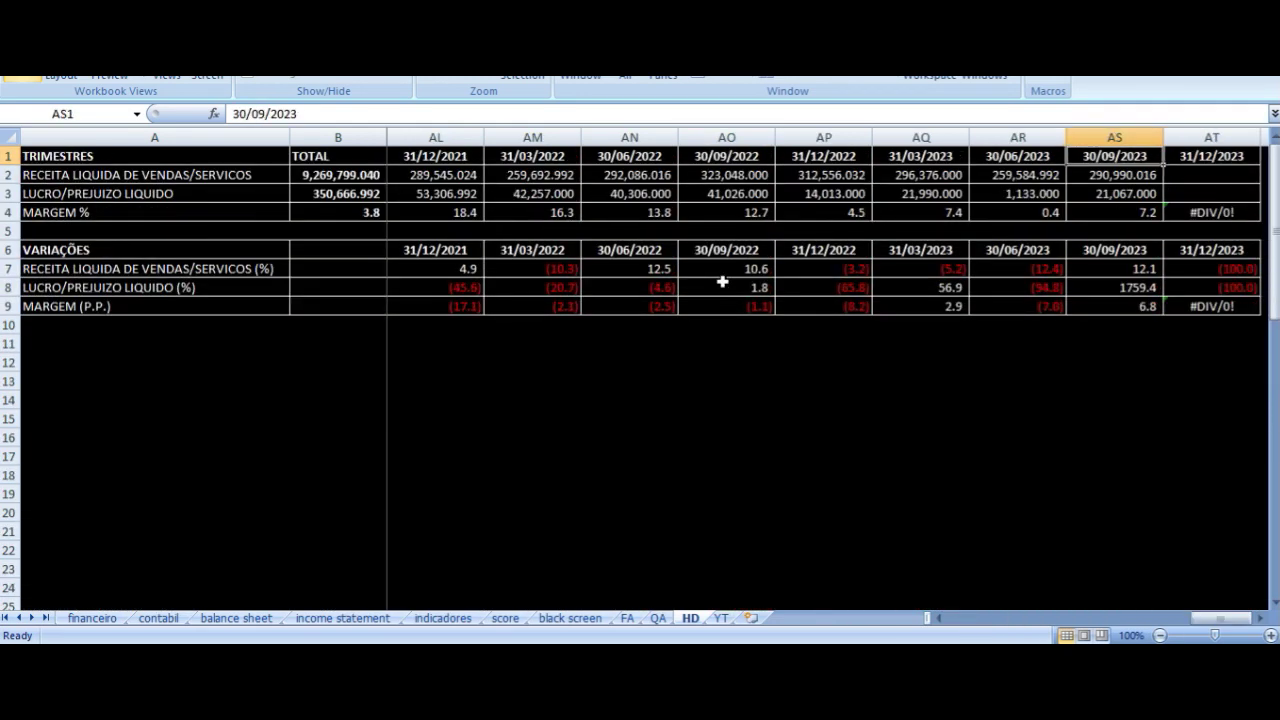
Compare net revenue and net profit for the quarters ending 31/03/2023 and 30/06/2023.
key("Left")
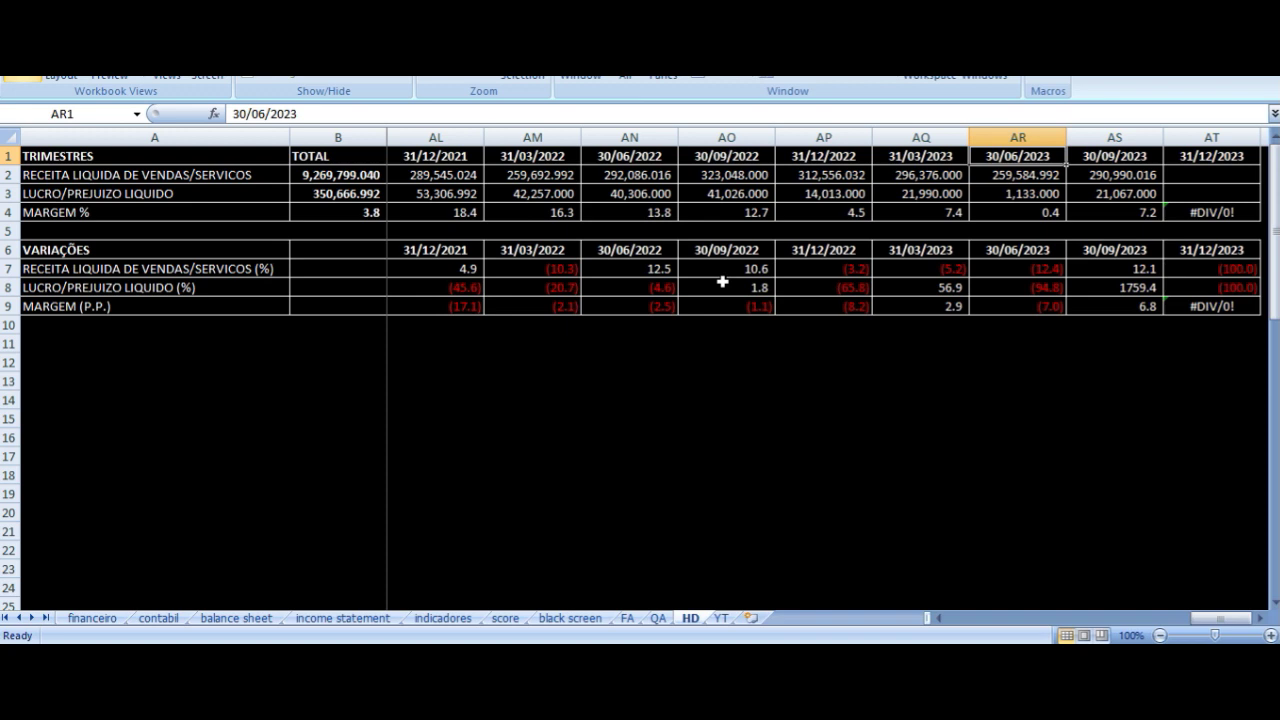
key("Down")
key("Left")
key("Right")
key("Left")
key("Down")
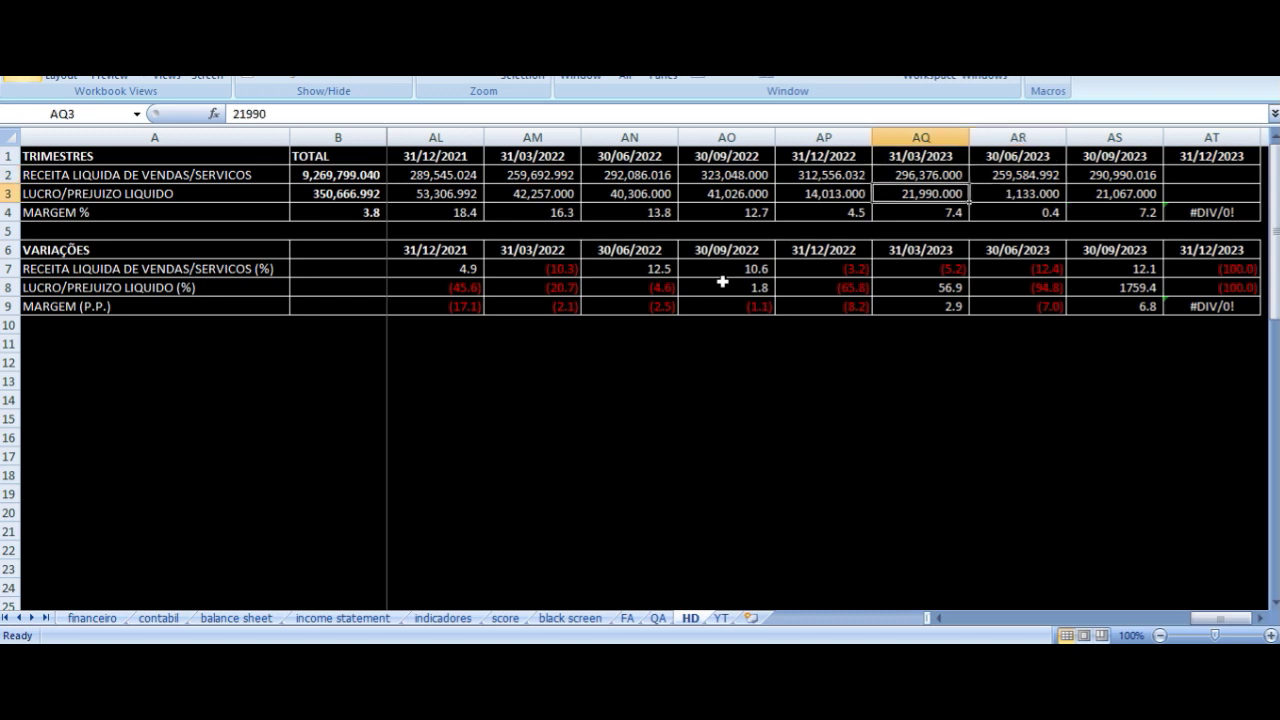
key("Right")
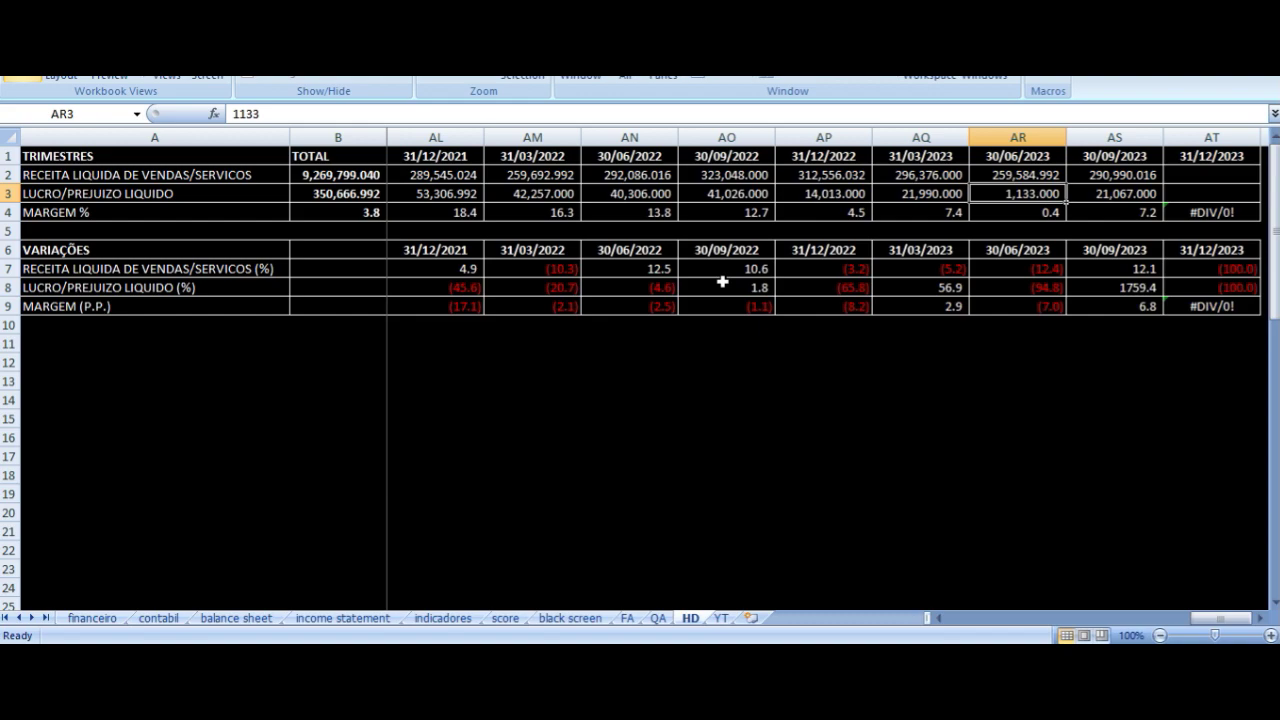
Switch to the Yahoo Finance chart of ETER3.SA and extend the displayed price history back to mid-2019.
key("alt+Tab")
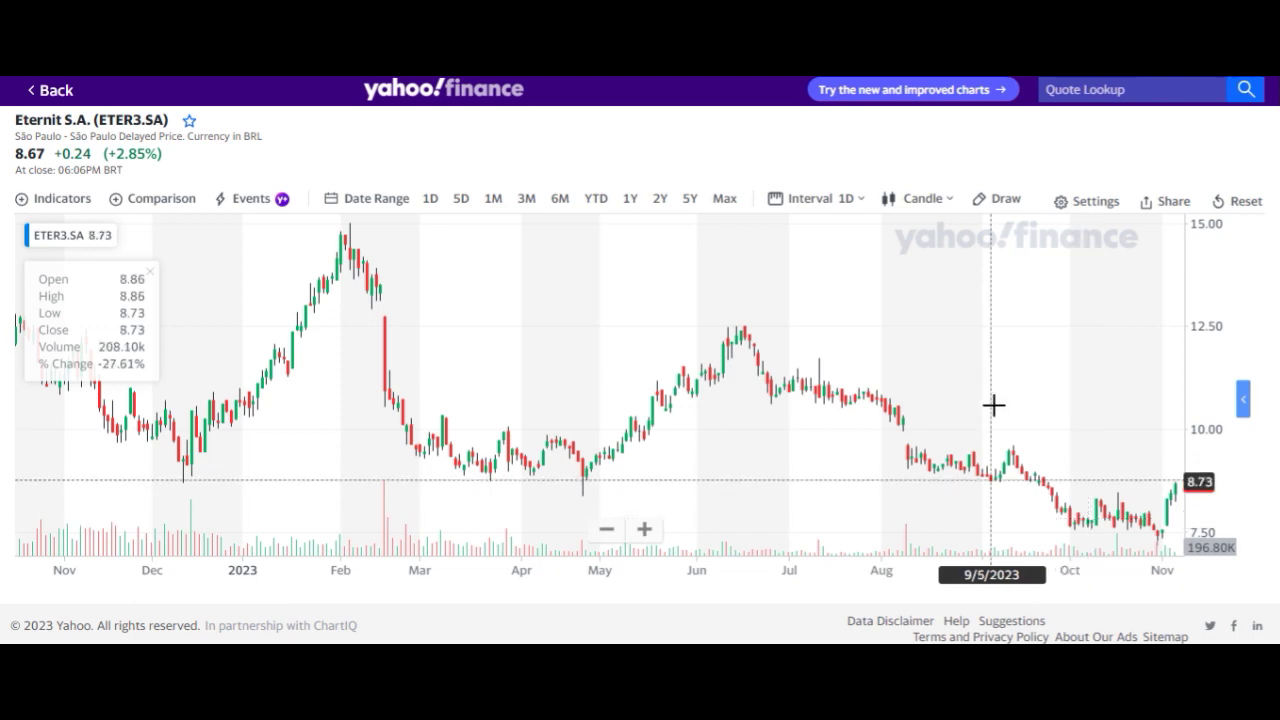
scroll(993, 405, "down", 10)
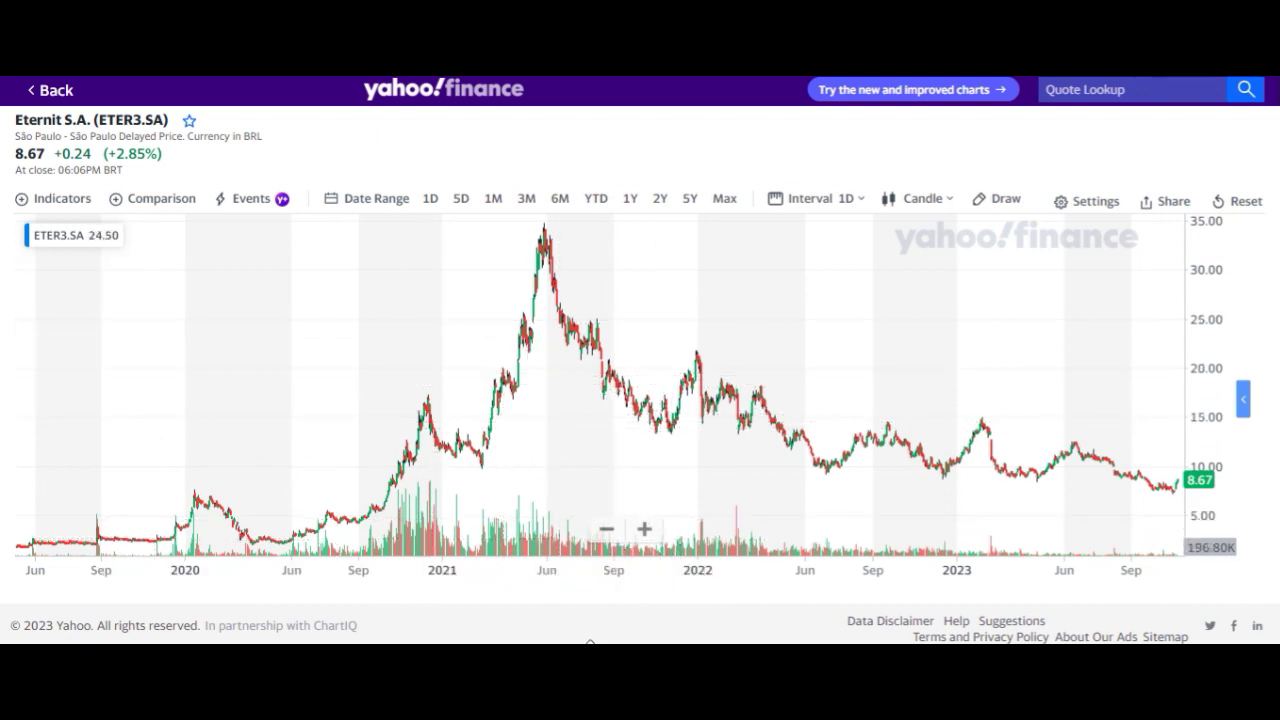
Return to the HD worksheet in Excel and examine net revenue and net profit for the 30/06/2021 and 30/09/2021 quarters.
left_click(594, 574)
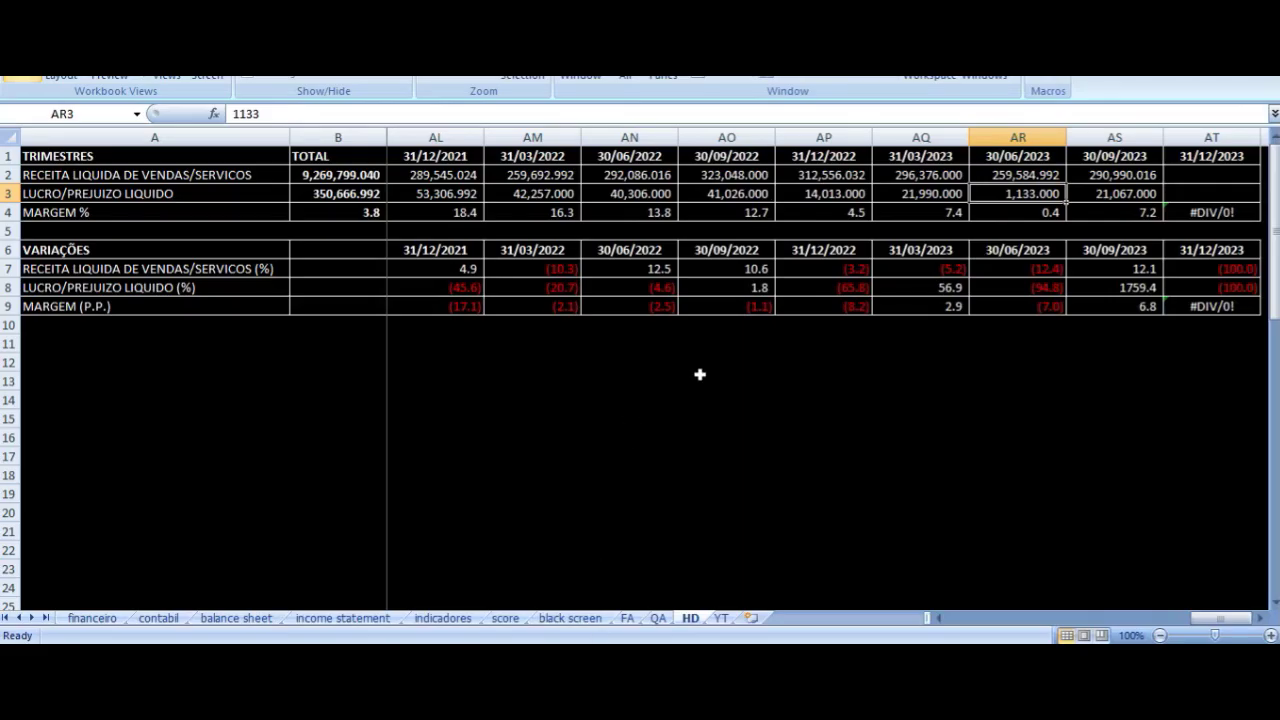
left_click(725, 175)
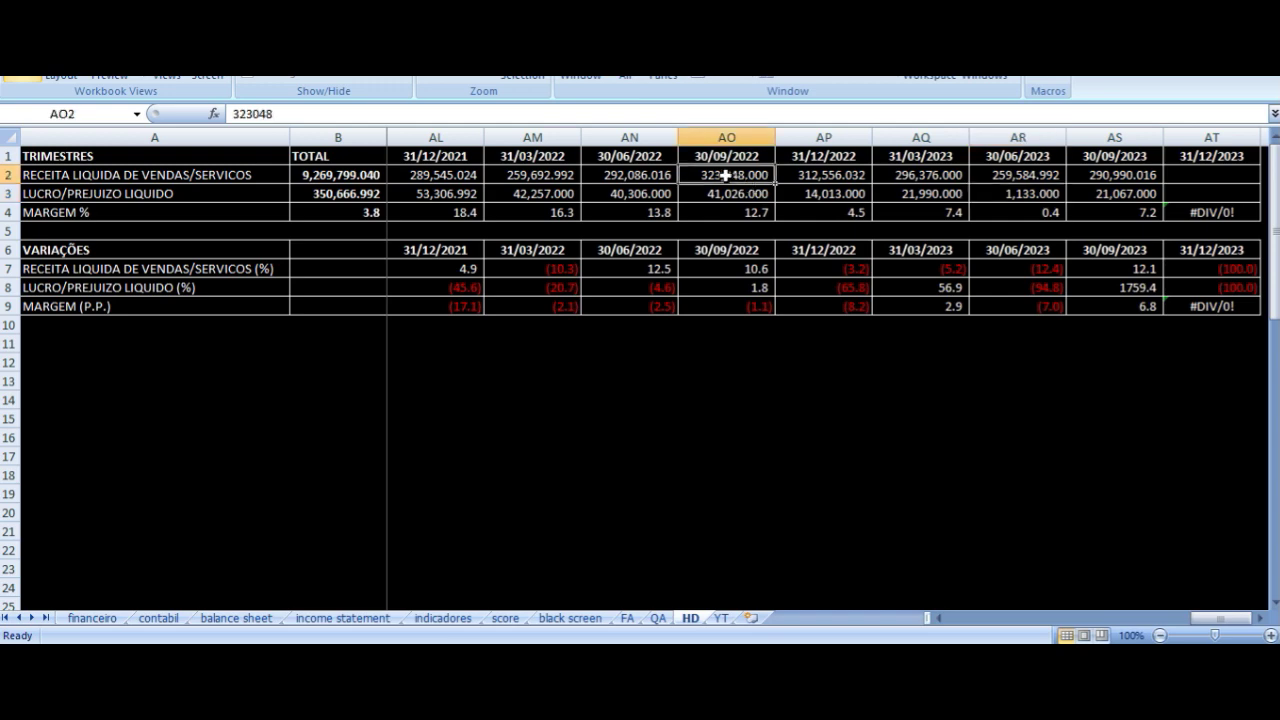
key("Left")
key("Left")
key("Left")
key("Left")
key("Left")
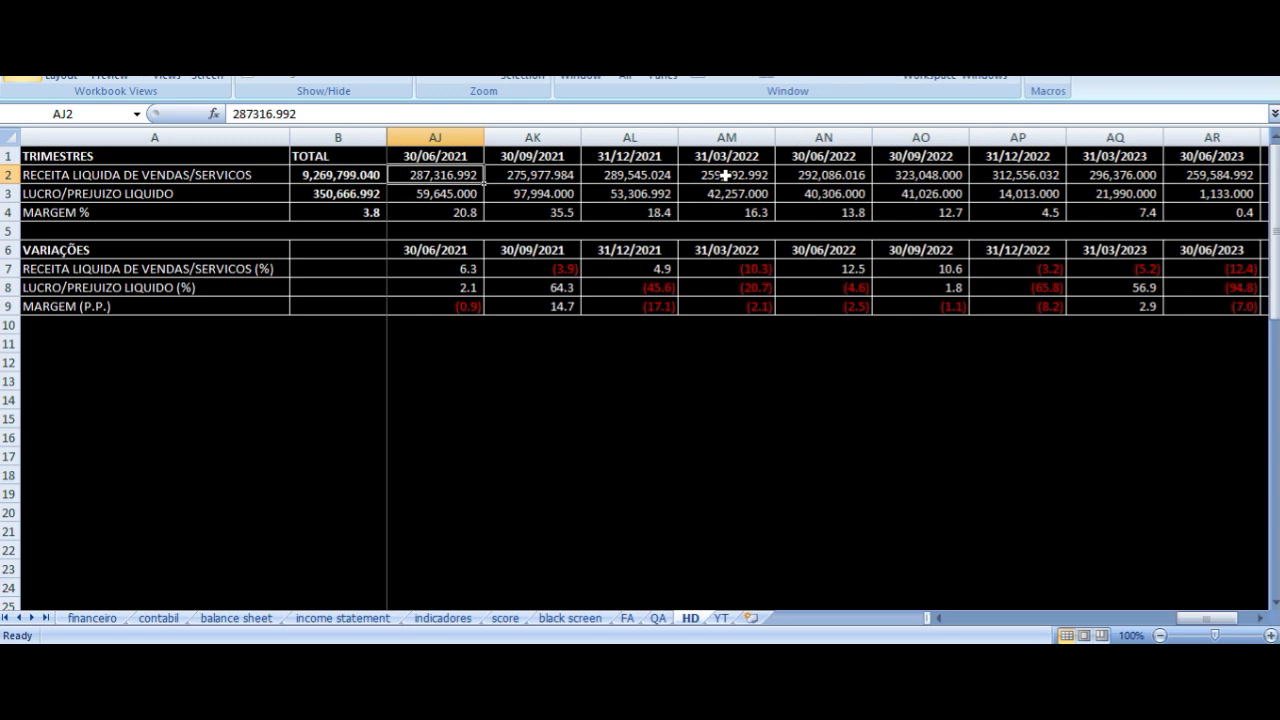
key("Down")
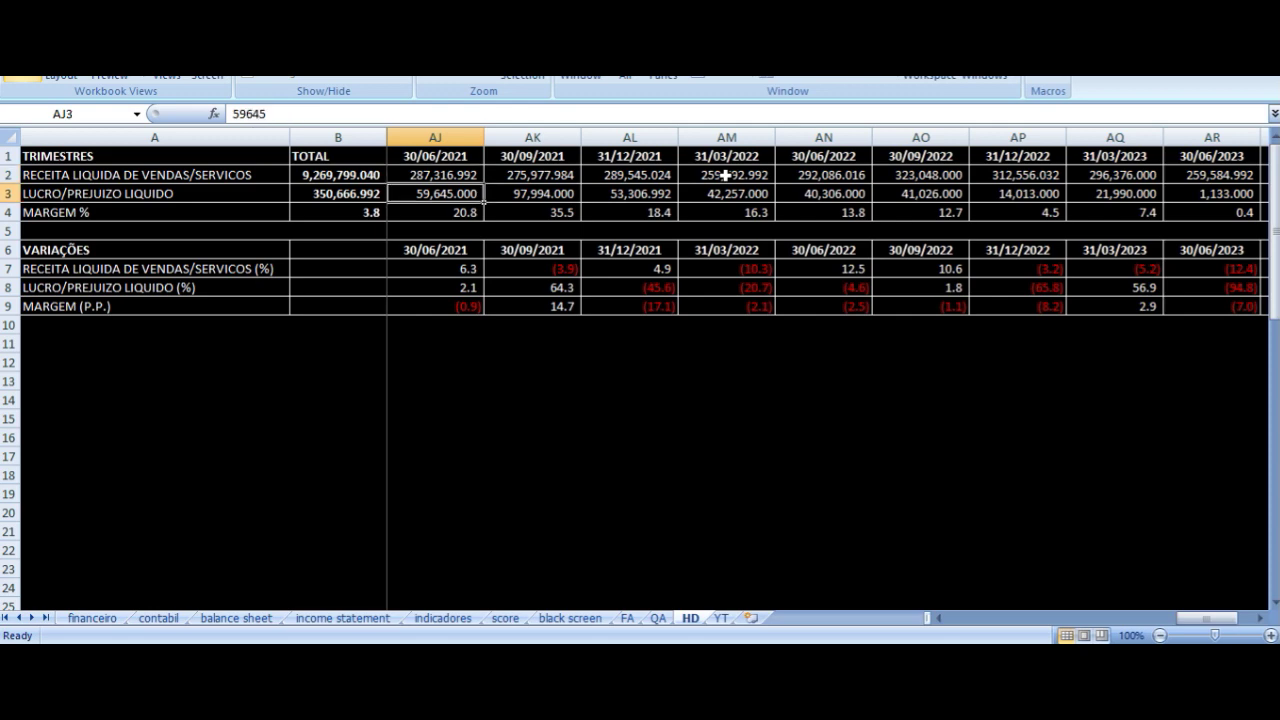
key("Right")
key("Up")
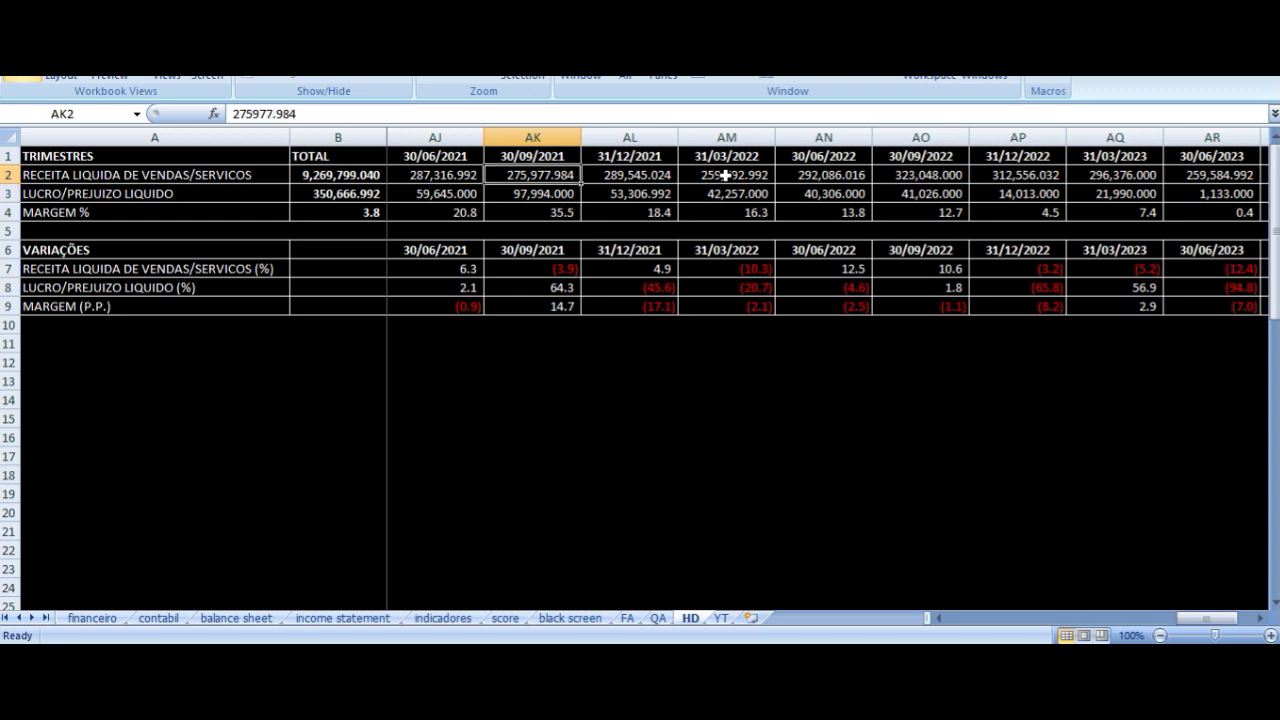
key("Down")
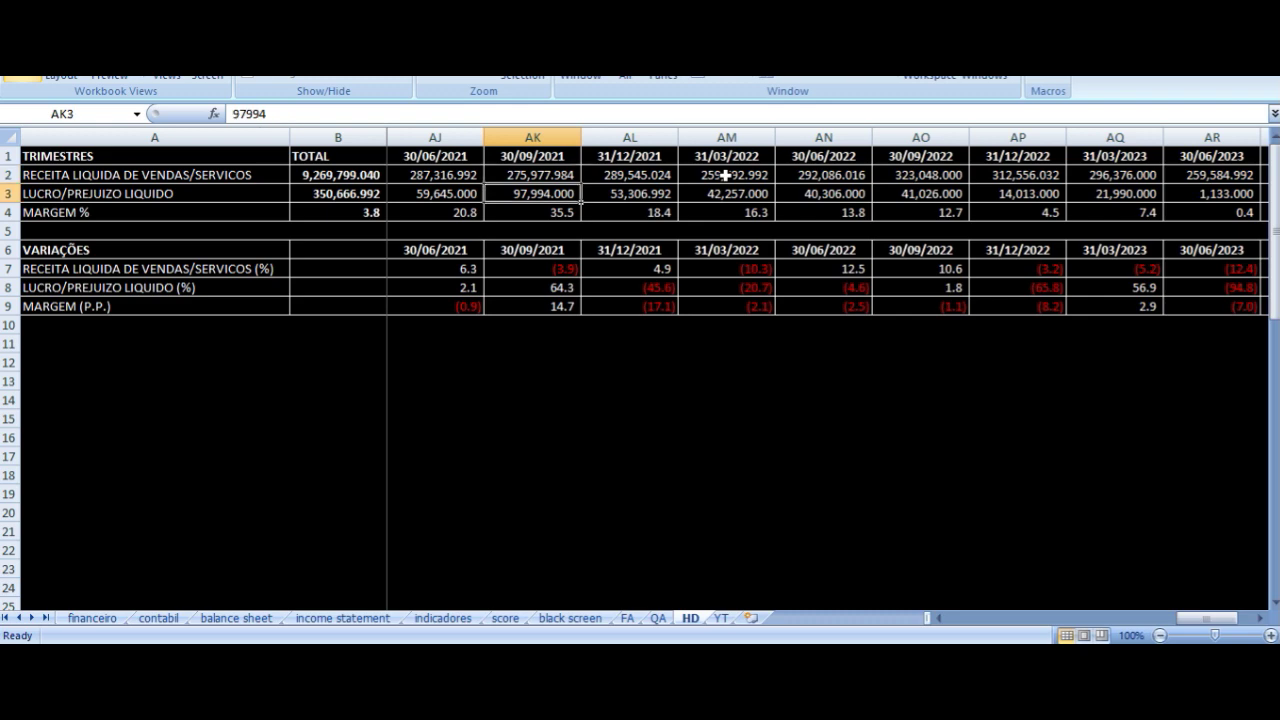
Compare the quarter dates from 31/03/2021 to 30/09/2021 and the net revenue of the 30/06/2021 and 30/09/2021 quarters.
key("Up")
key("Left")
key("Up")
key("Left")
key("Right")
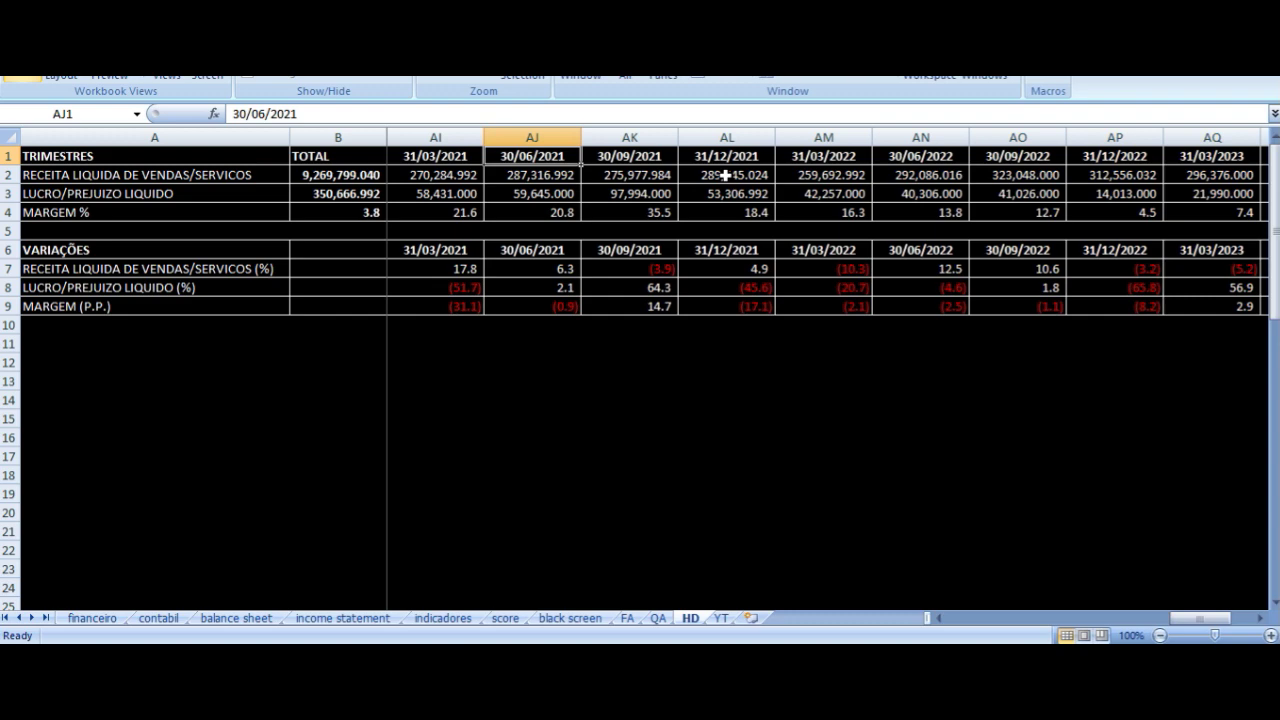
key("Right")
key("Left")
key("Left")
key("Right")
key("Down")
key("Right")
key("Left")
key("Right")
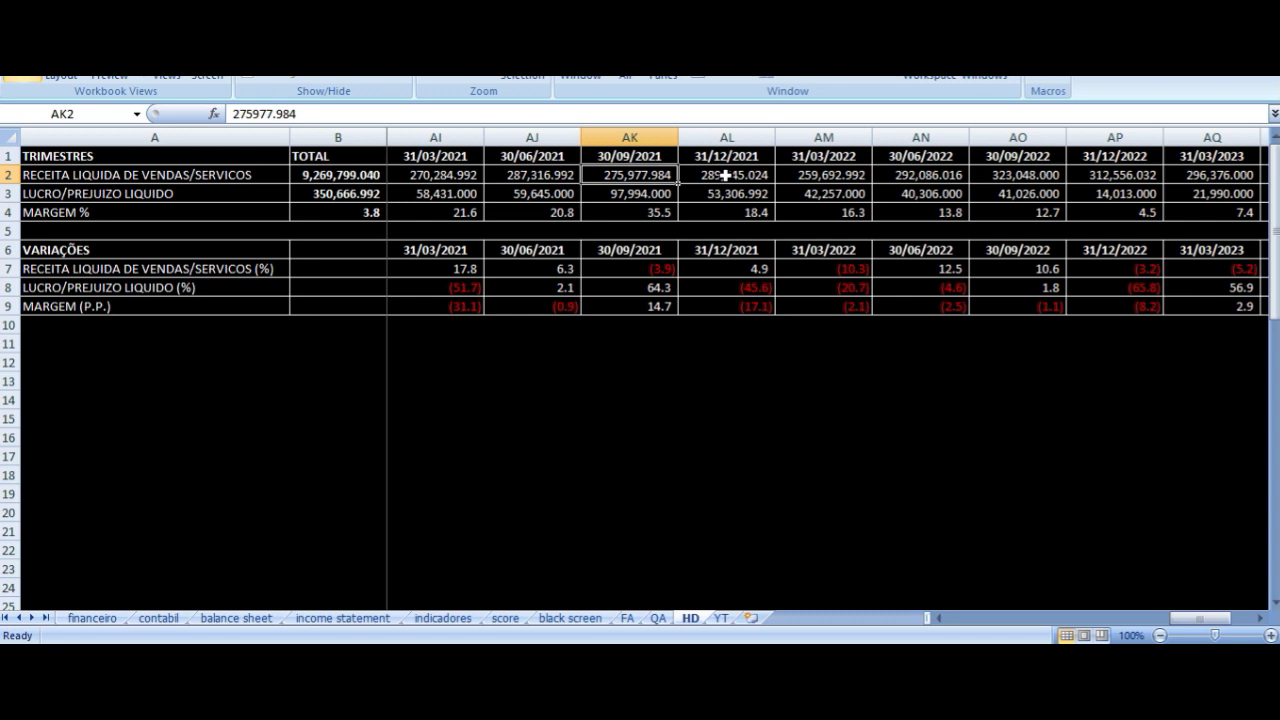
Compare the 30/06/2021 and 30/09/2021 net profits and check the 30/09/2021 quarter's margin.
key("Left")
key("Down")
key("Right")
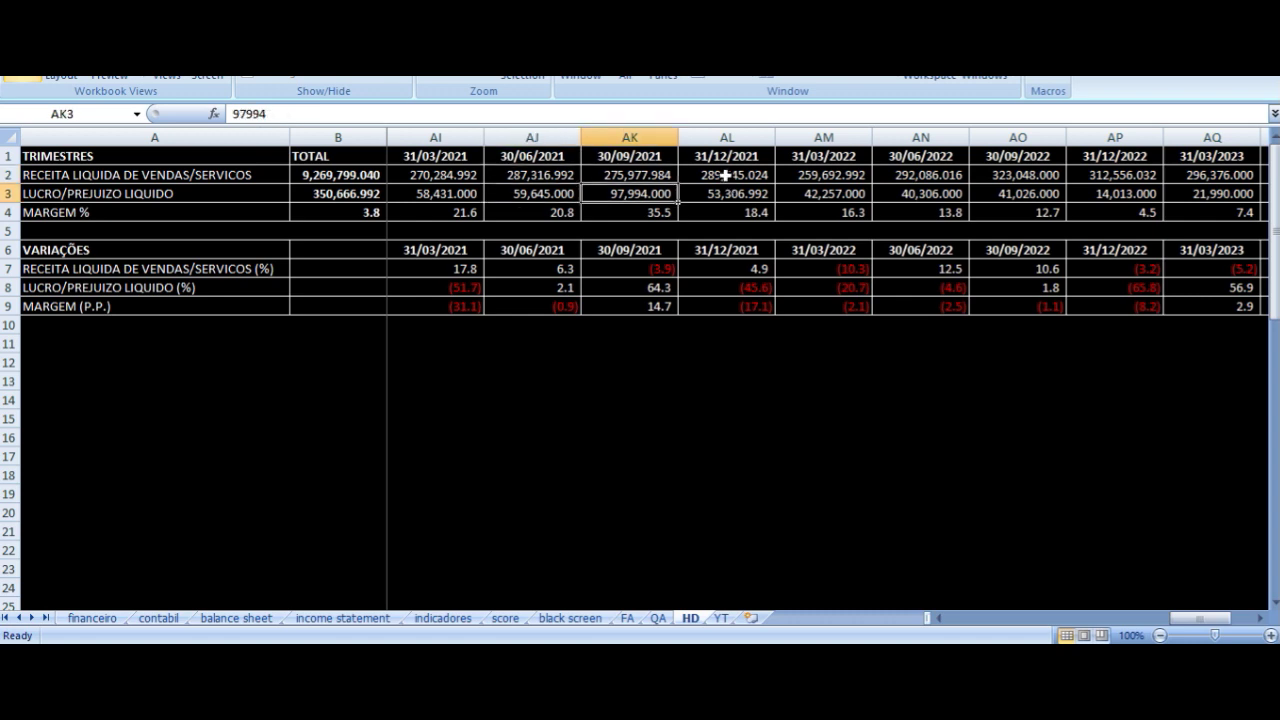
key("Down")
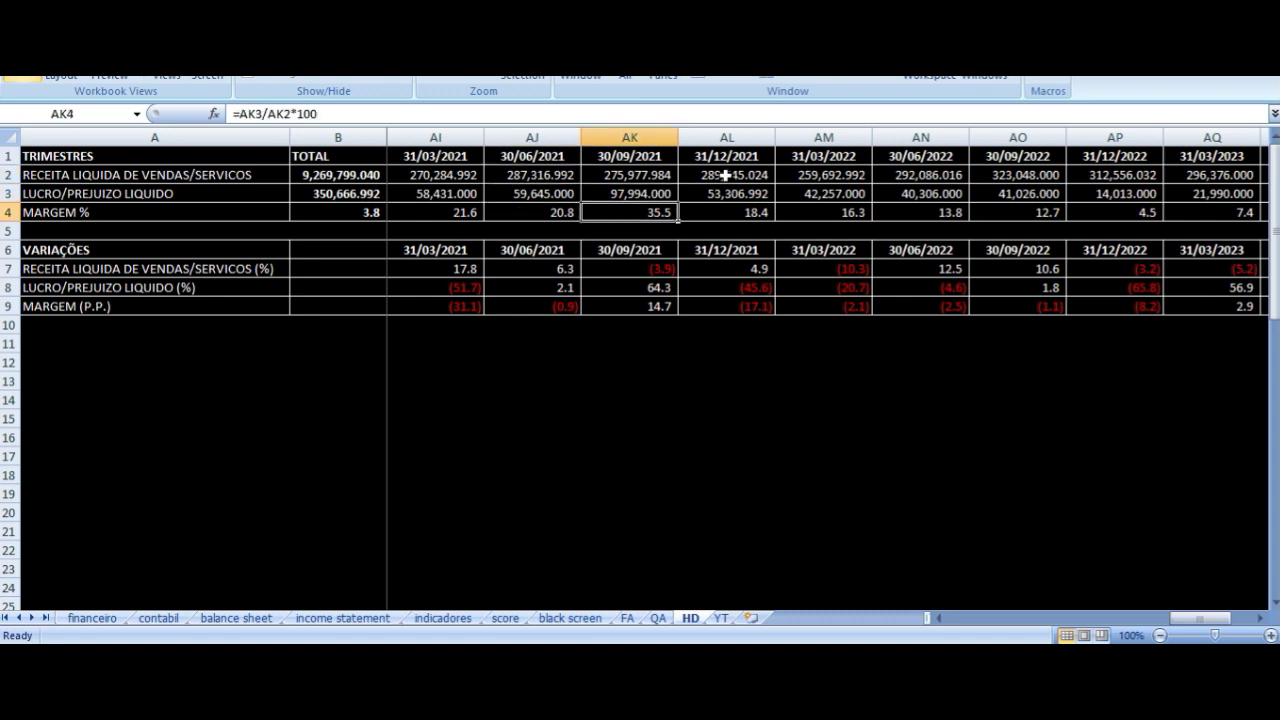
key("Up")
key("Up")
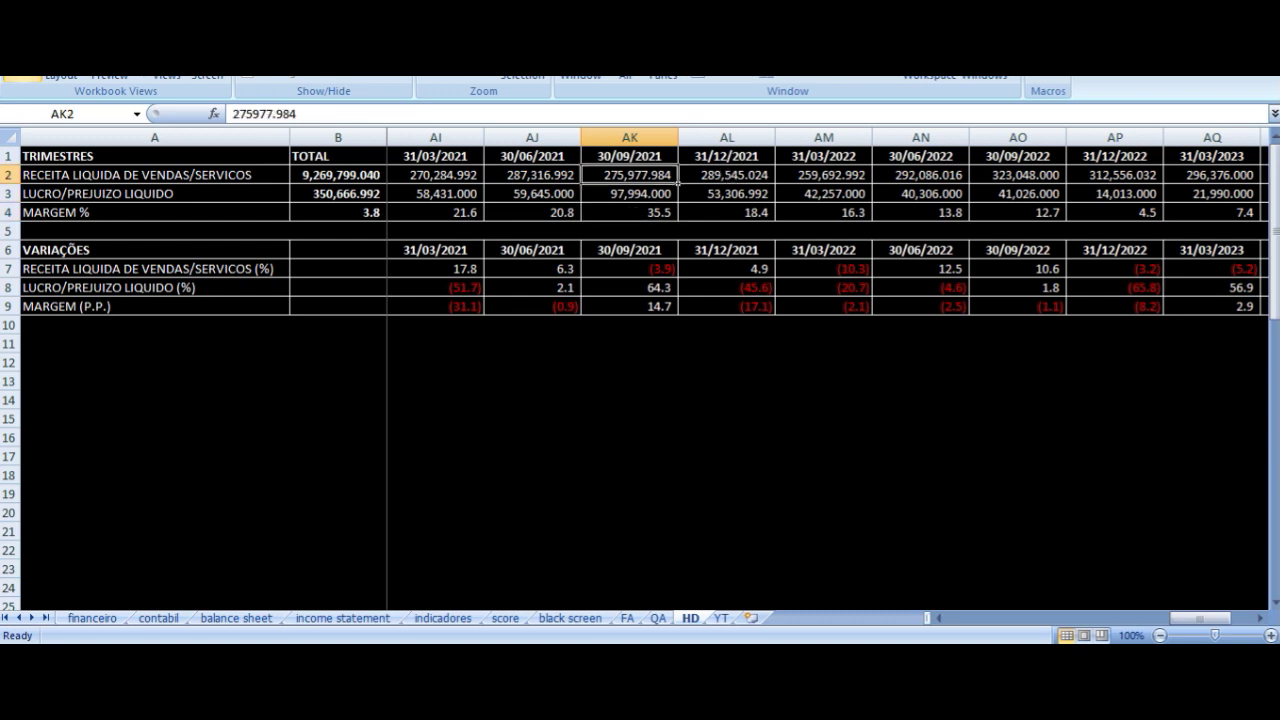
Check the 31/12/2021 quarter's net revenue, net profit, and percentage change in net revenue.
key("Right")
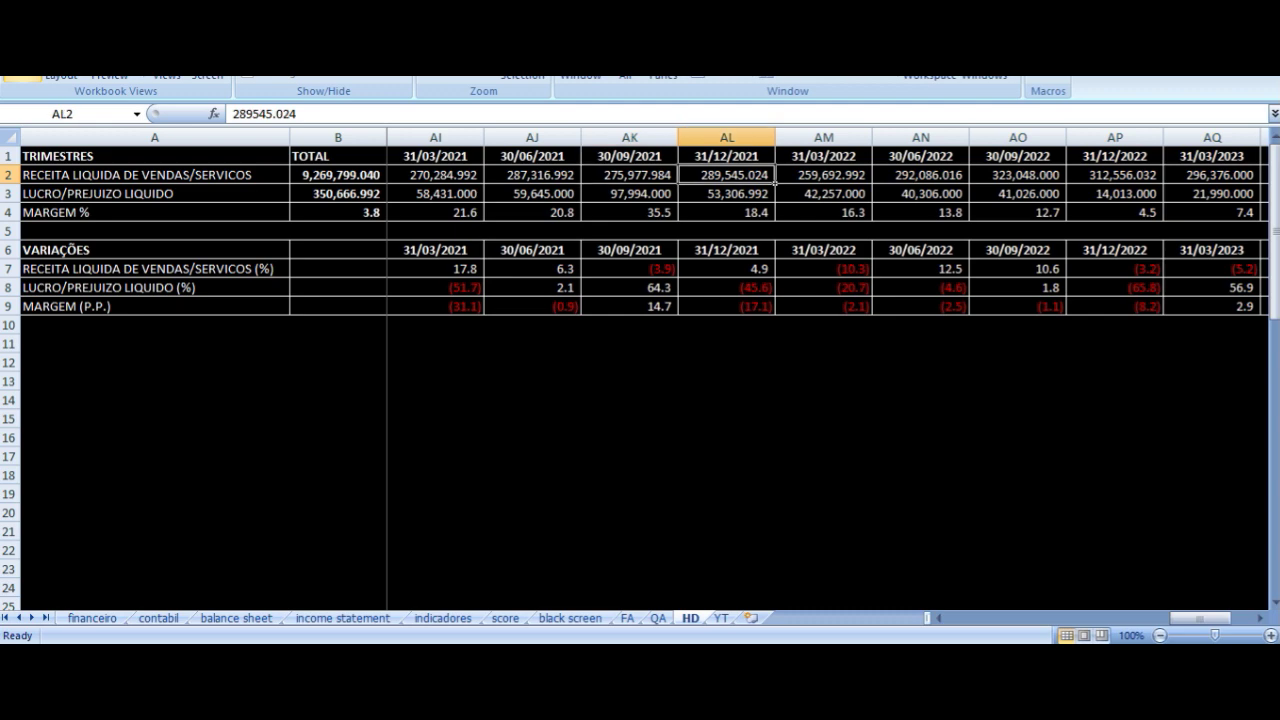
key("Down")
key("Up")
key("Down")
key("Down")
key("Down")
key("Down")
key("Down")
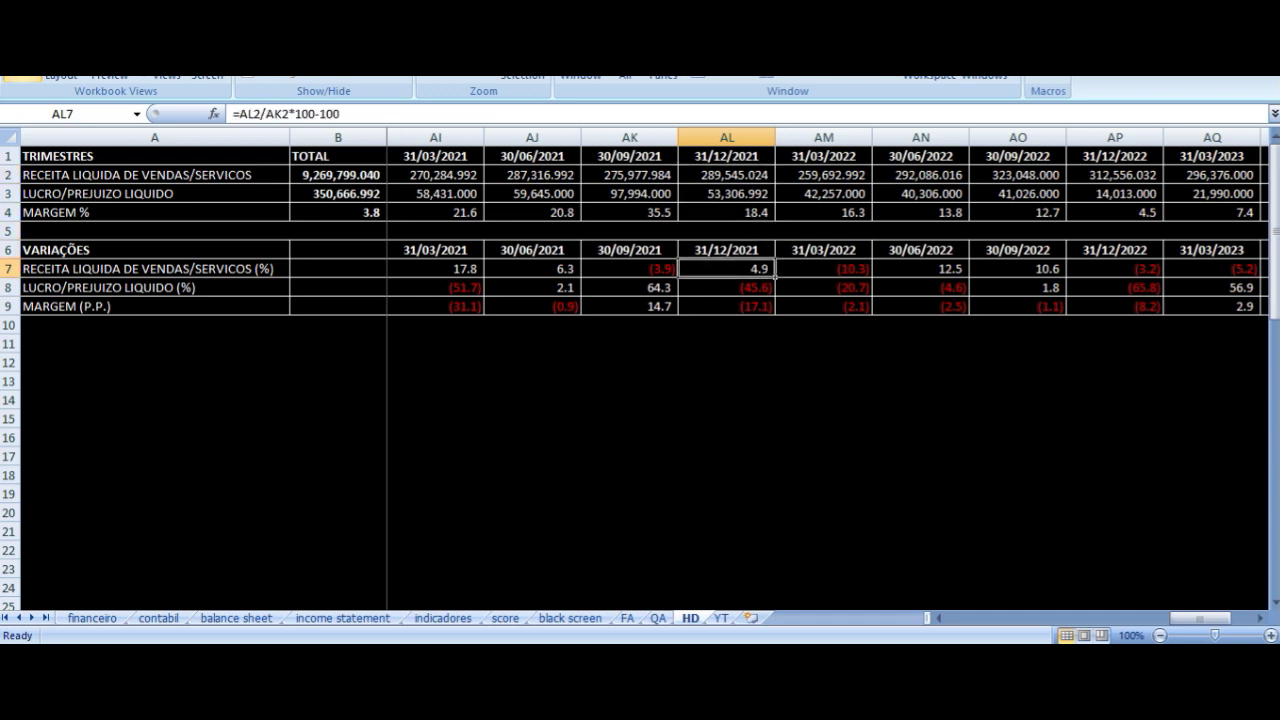
Go back to the 31/12/2021 quarter heading and switch to the Yahoo Finance price chart of ETER3.SA.
key("Up")
key("Up")
key("Up")
key("Up")
key("Up")
key("Up")
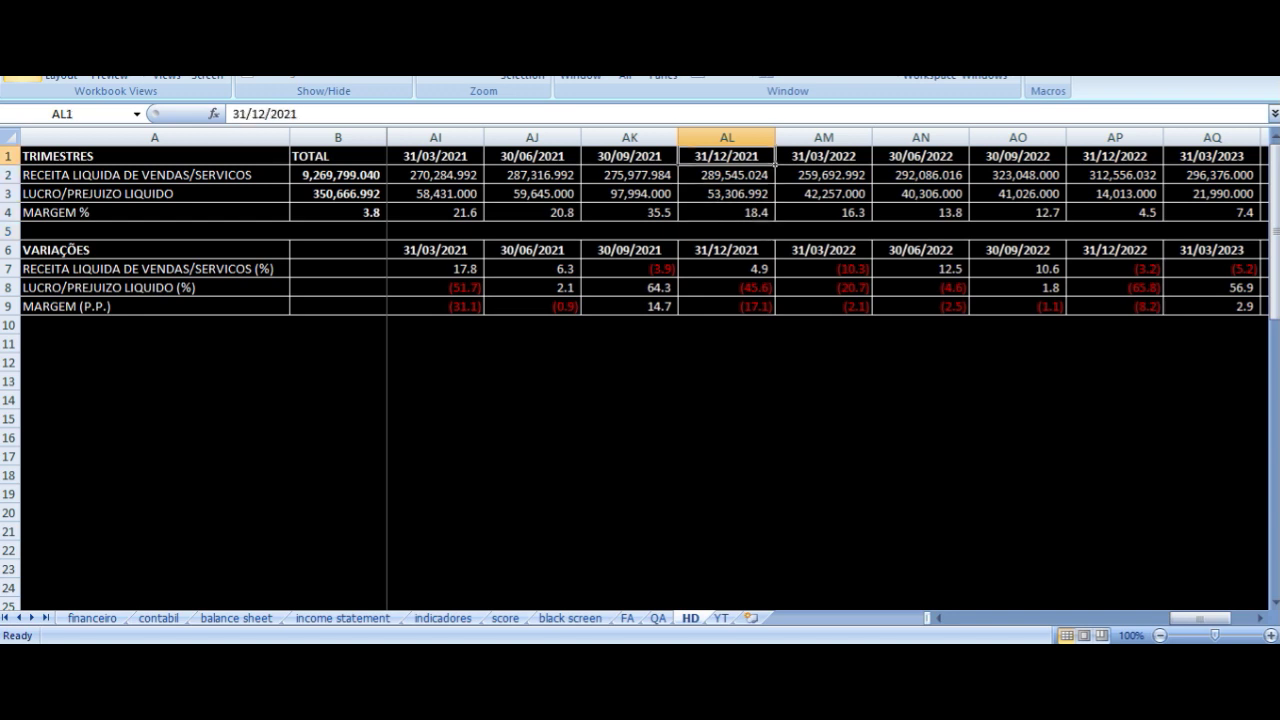
key("ctrl+Right")
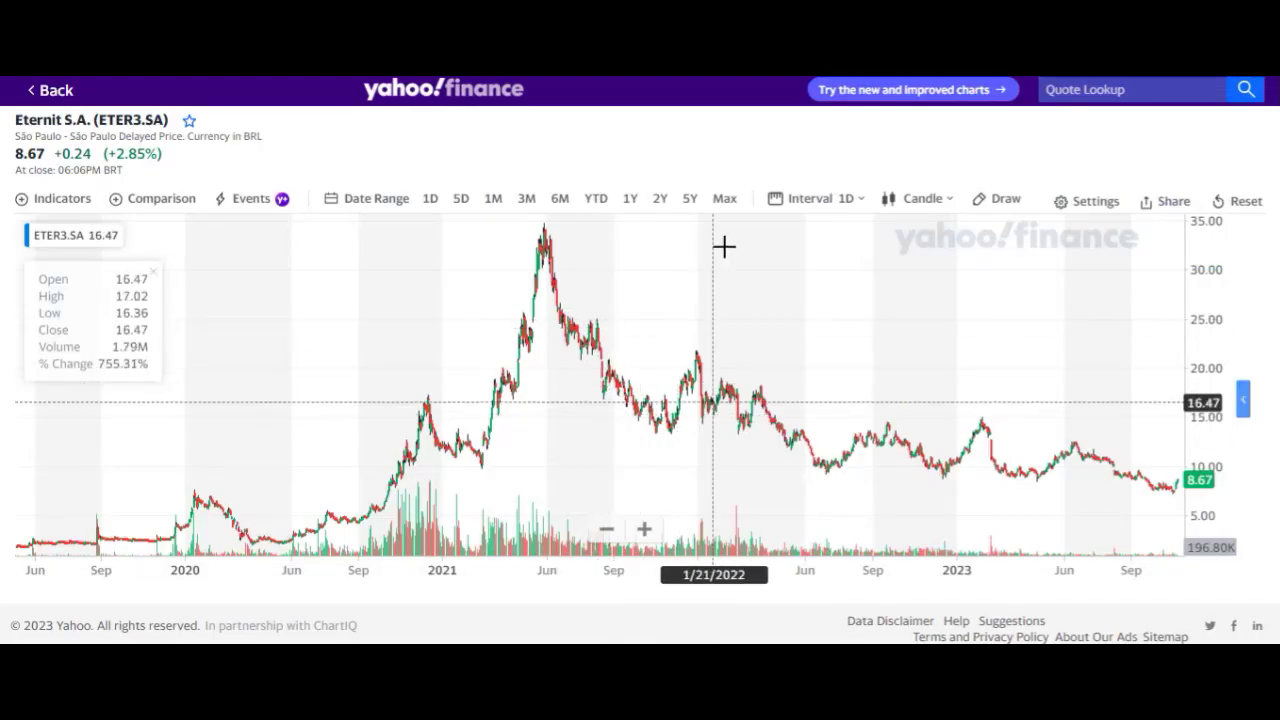
Set the ETER3.SA chart's interval to 1 month and widen its time range back to 2003.
left_click(806, 200)
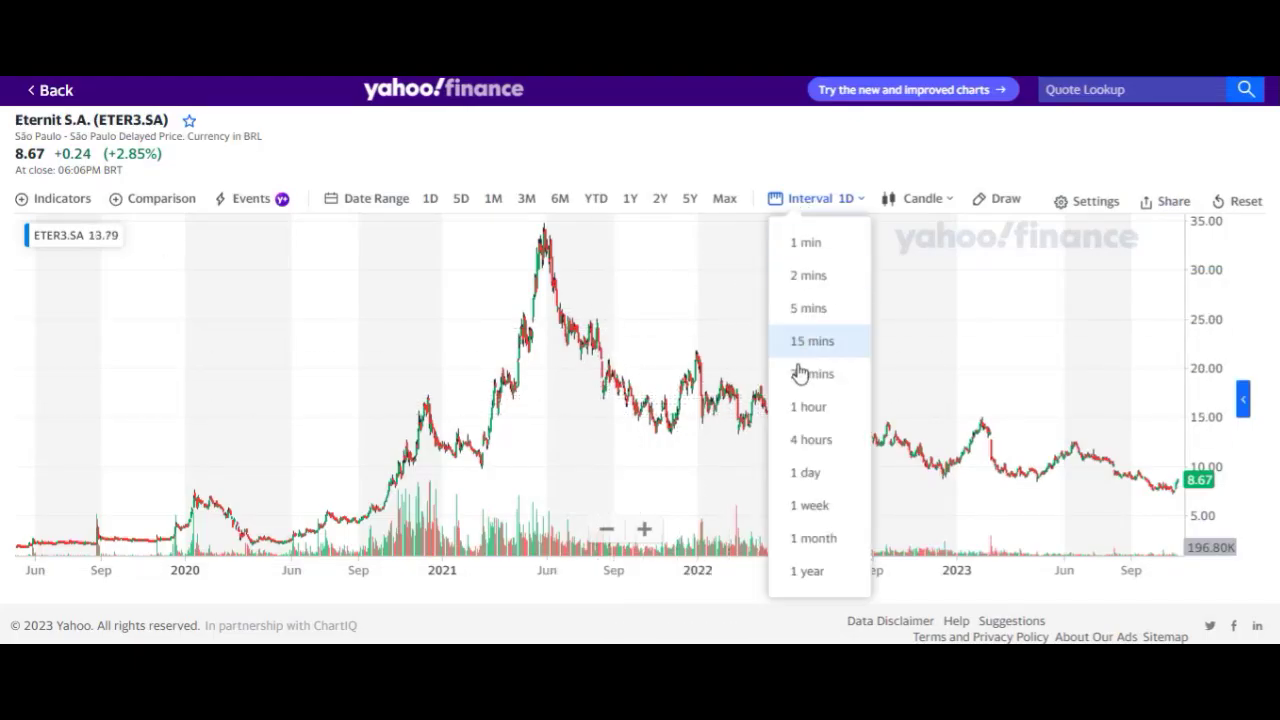
left_click(822, 538)
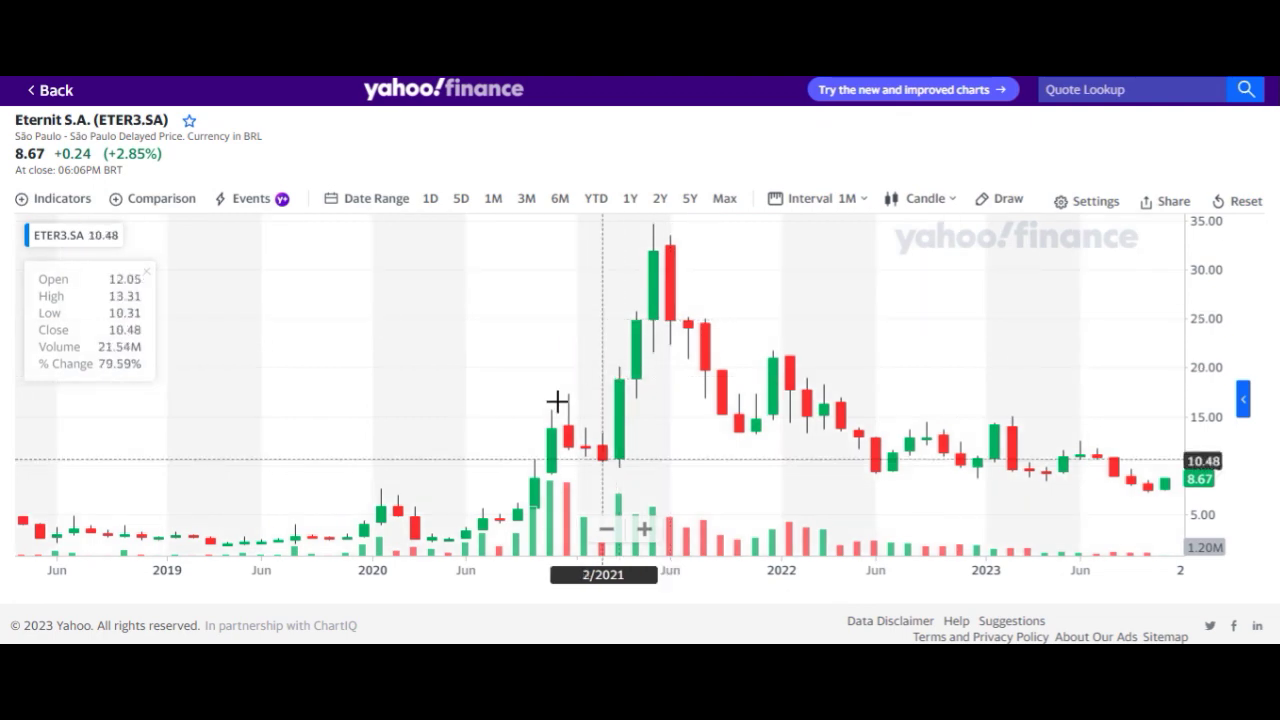
scroll(434, 434, "down", 3)
scroll(440, 432, "down", 5)
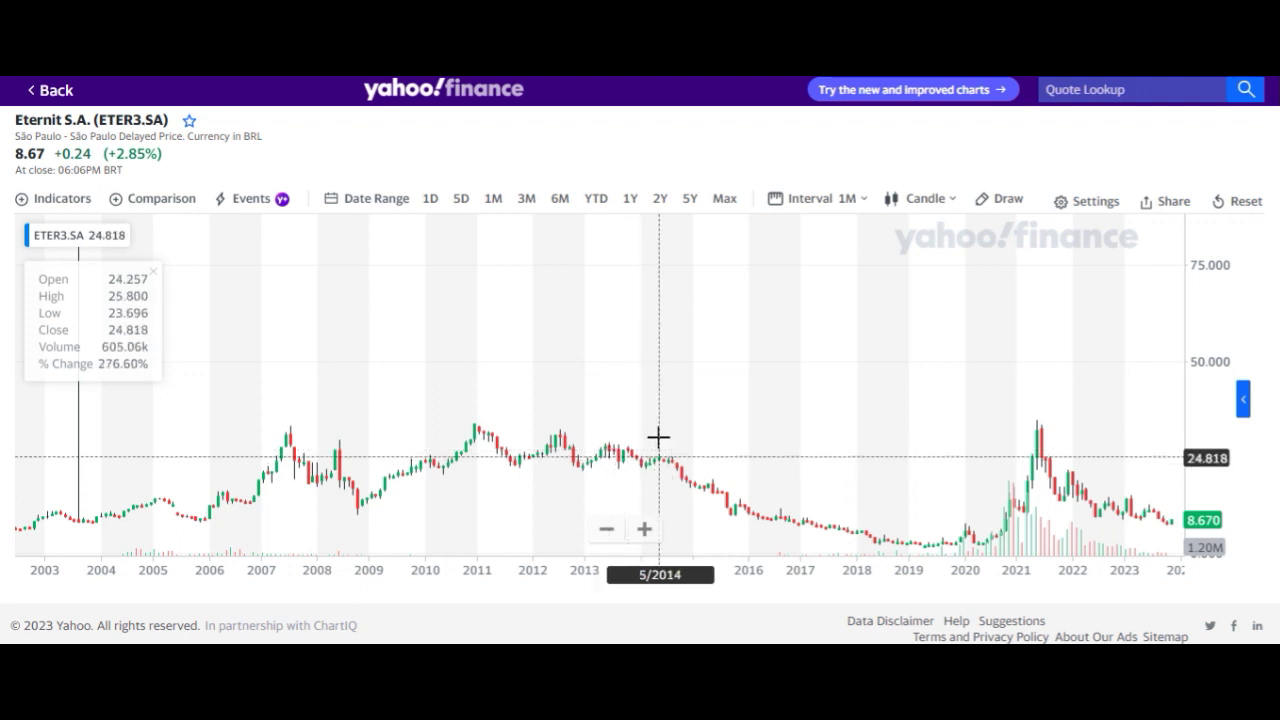
Switch back to the Excel workbook and go to the semester table (SEMESTRES) on the HD sheet.
left_click(621, 640)
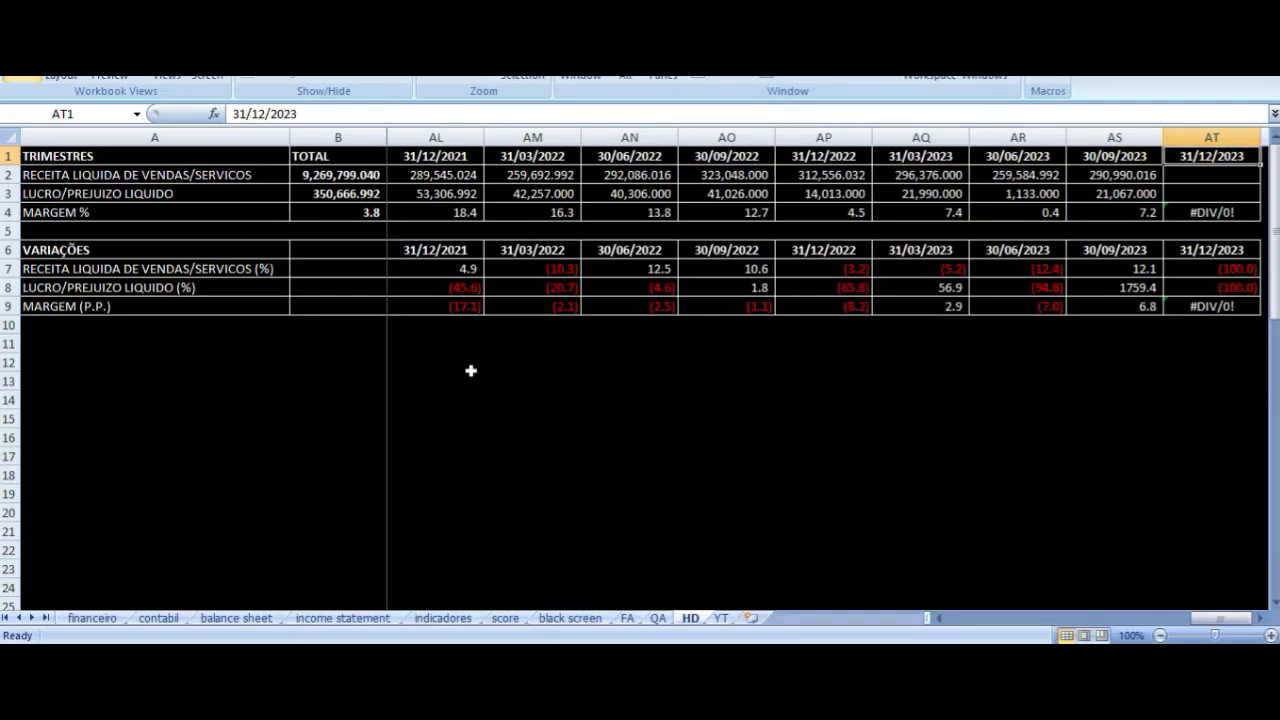
left_click(341, 388)
key("Home")
key("ctrl+Down")
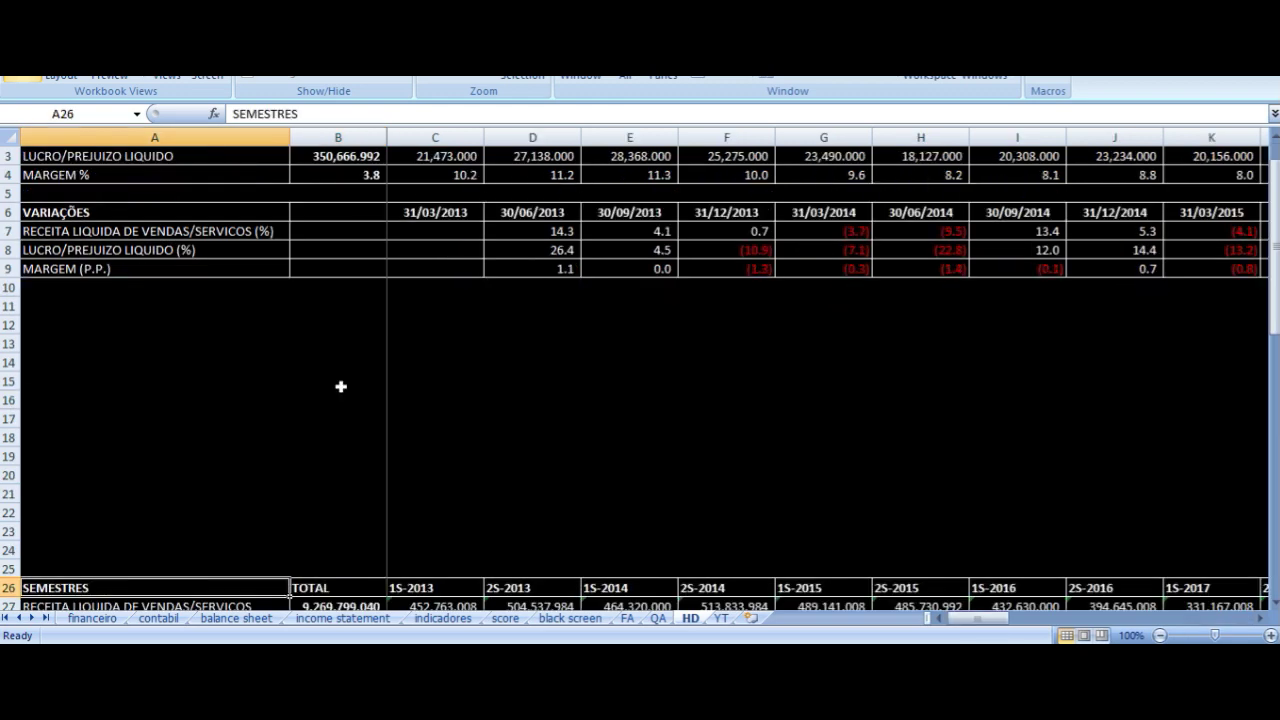
Look down the row labels of the SEMESTRES table and go on to the annual table (ANOS).
key("Down")
key("Down")
key("Down")
key("Down")
key("Down")
key("Down")
key("Down")
key("Down")
key("ctrl+Down")
Review the annual table's row labels for net revenue, net profit and margin down to the VARIAÇÕES heading.
key("Down")
key("Down")
key("Down")
key("Down")
key("Down")
key("Up")
key("Up")
key("Up")
key("Down")
key("Down")
key("Down")
Look over the TOTAL and 2013 columns of the annual tables, ending on the 2013 net profit.
key("Right")
key("Down")
key("Down")
key("Down")
key("Down")
key("Down")
key("Down")
key("Down")
key("Down")
key("Down")
key("Right")
key("Up")
key("ctrl+Up")
key("Up")
key("Up")
key("Up")
Check the 2014 net revenue, net profit and margin together with their changes against 2013.
key("Right")
key("Up")
key("Down")
key("Down")
key("Down")
key("Down")
key("Down")
key("Down")
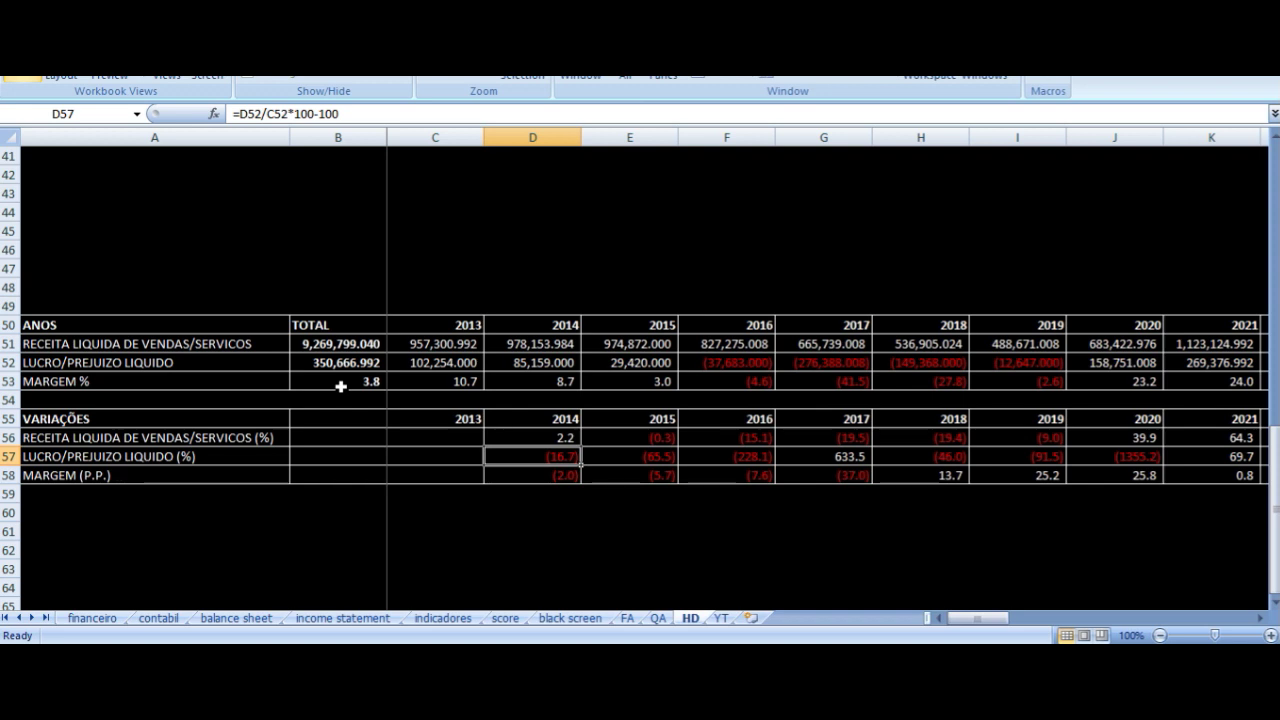
key("Down")
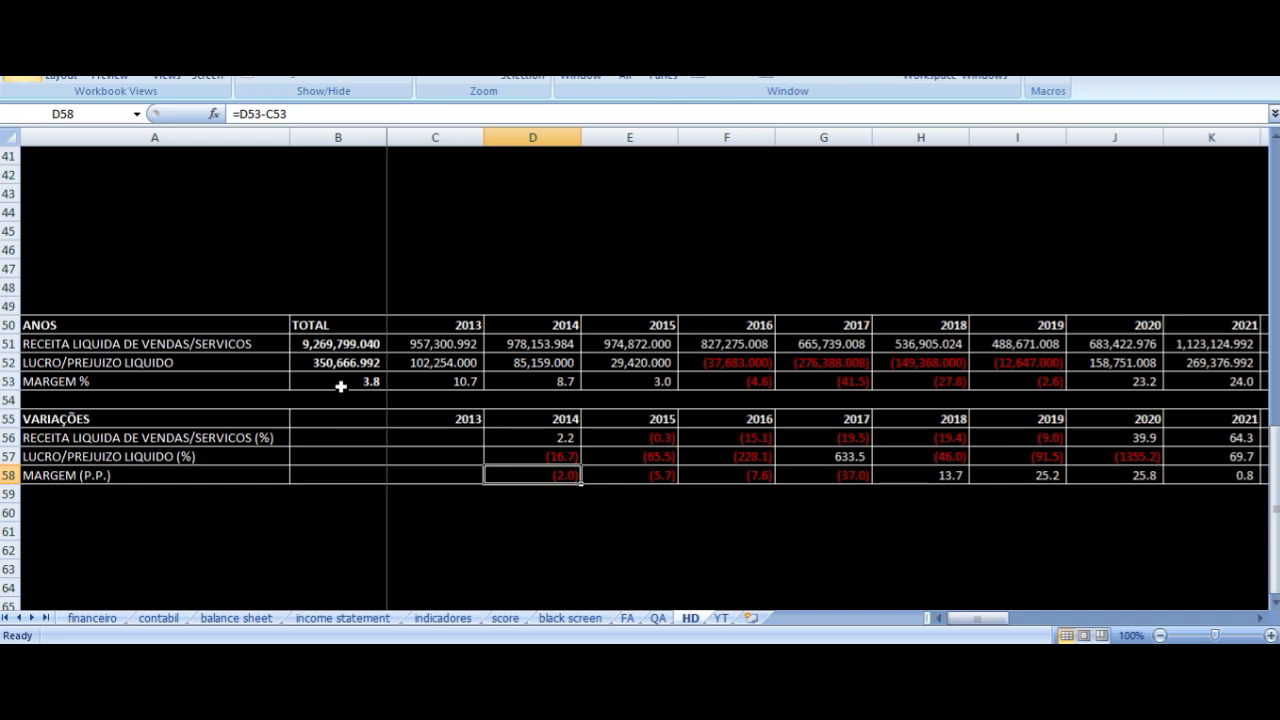
Go back up the 2014 column to the year's net profit in the annual table.
key("Up")
key("Up")
key("Up")
key("Up")
key("Up")
key("Up")
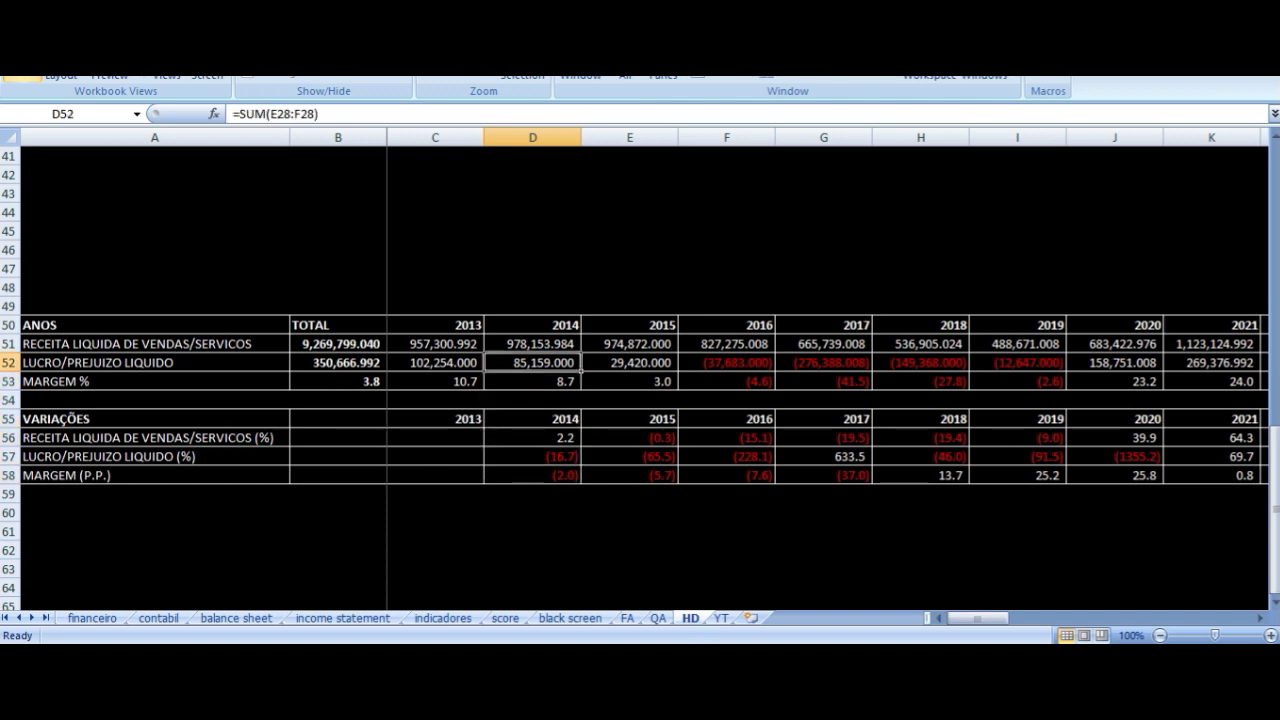
key("alt+Tab")
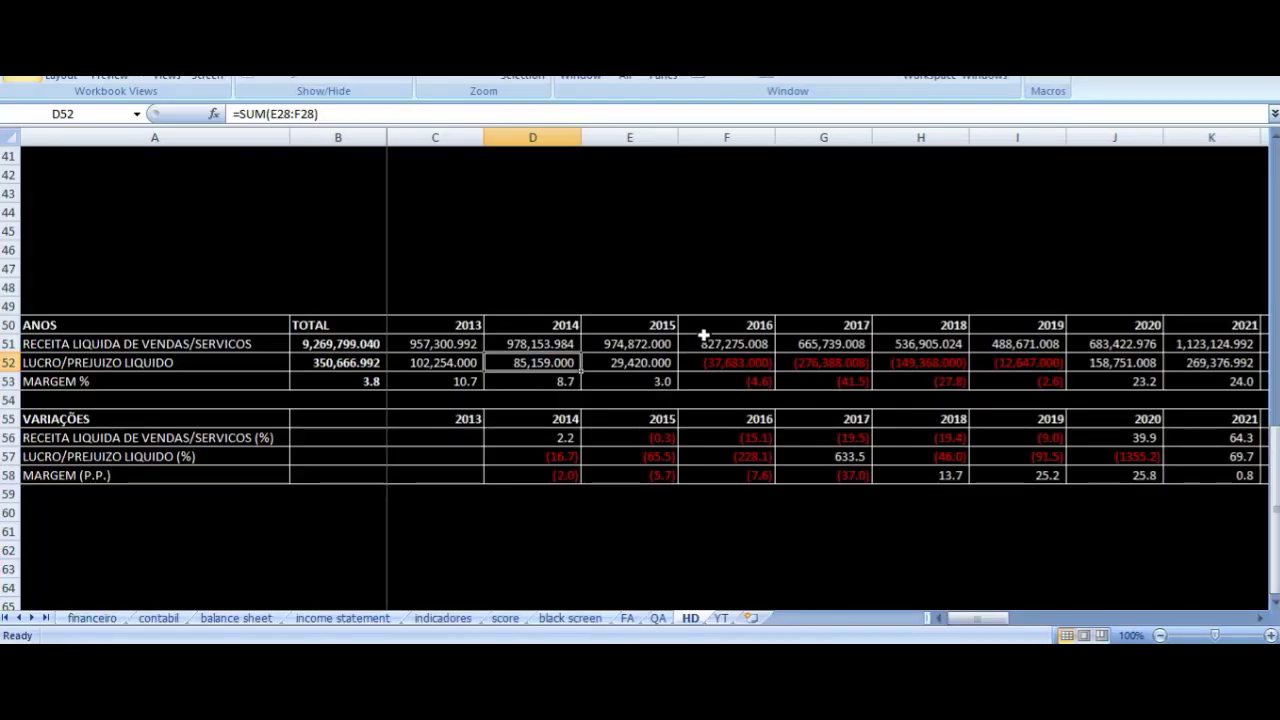
Go through the annual table's year headings from 2016 to 2020.
left_click(702, 330)
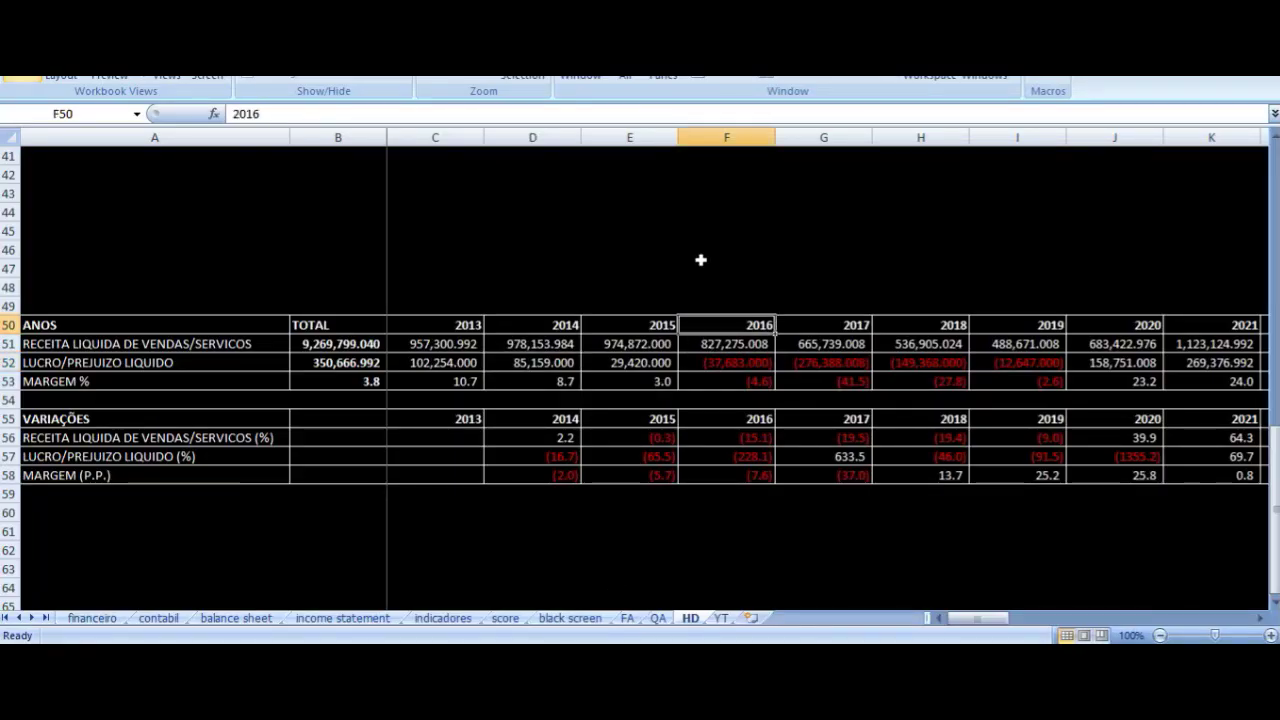
key("Right")
key("Right")
key("Right")
key("Right")
key("Left")
key("Right")
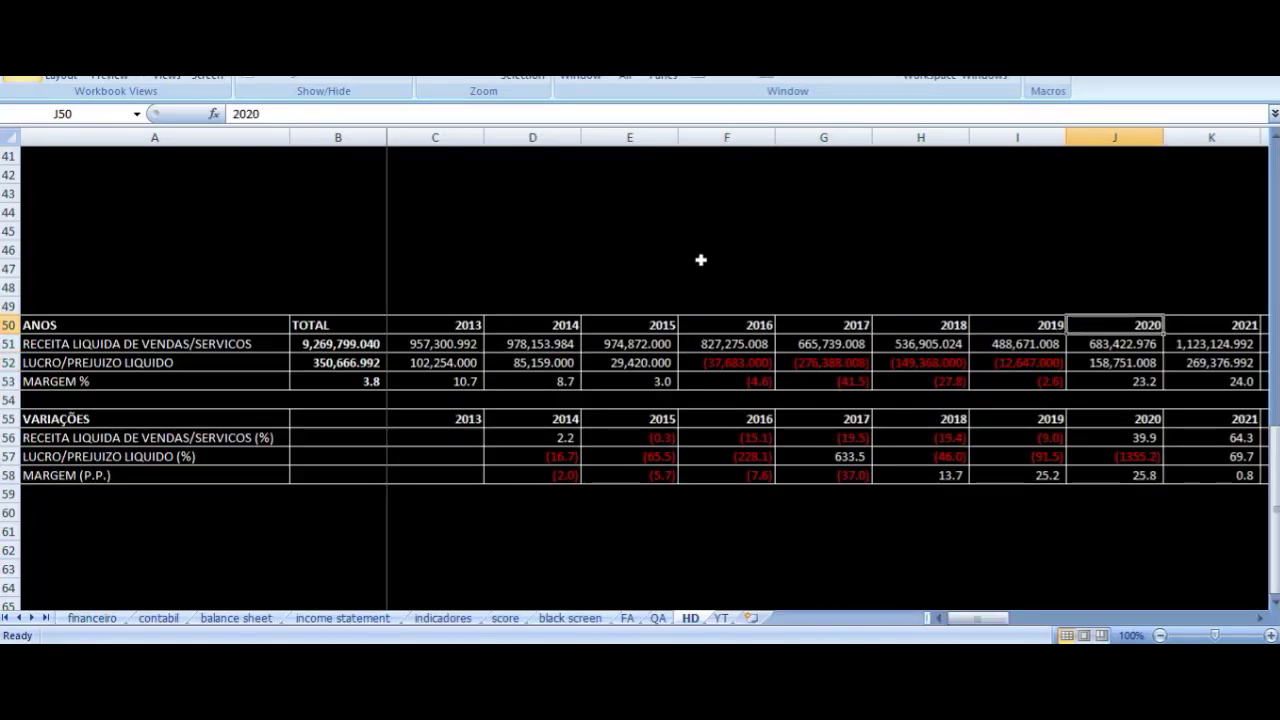
Check the 2020 net revenue, net profit and margin, and return to the 2020 heading.
key("Down")
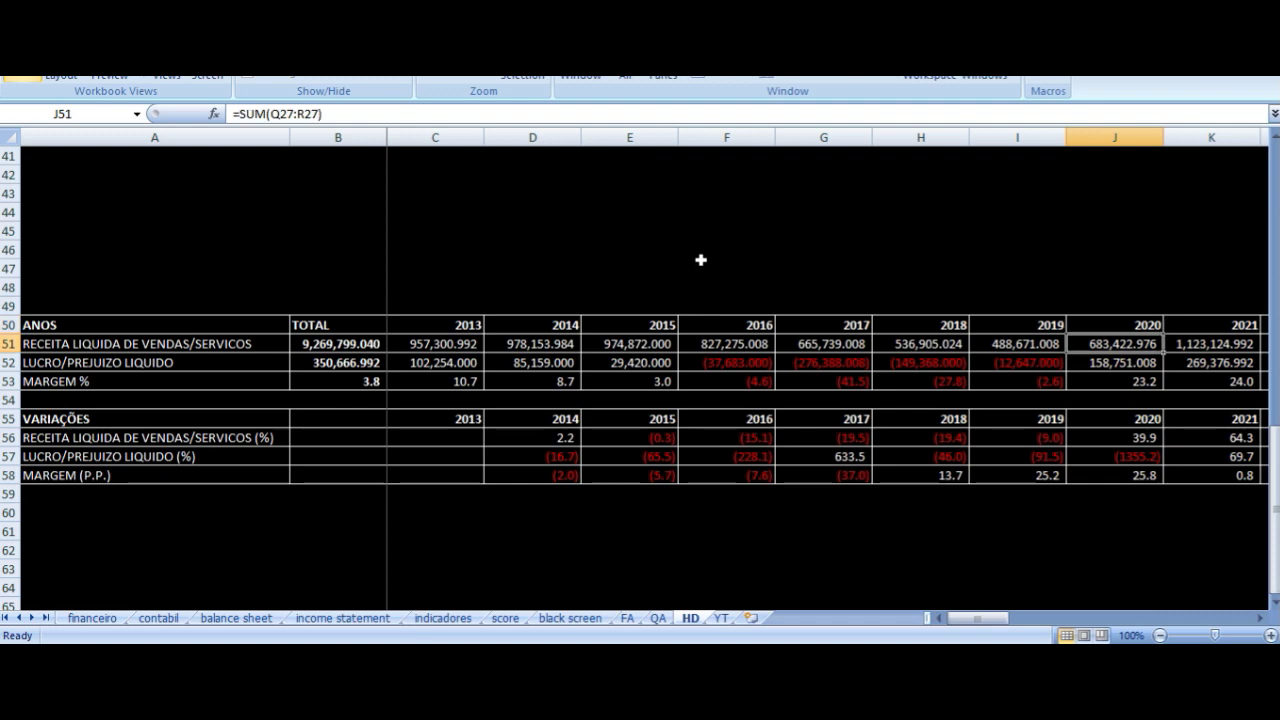
key("Down")
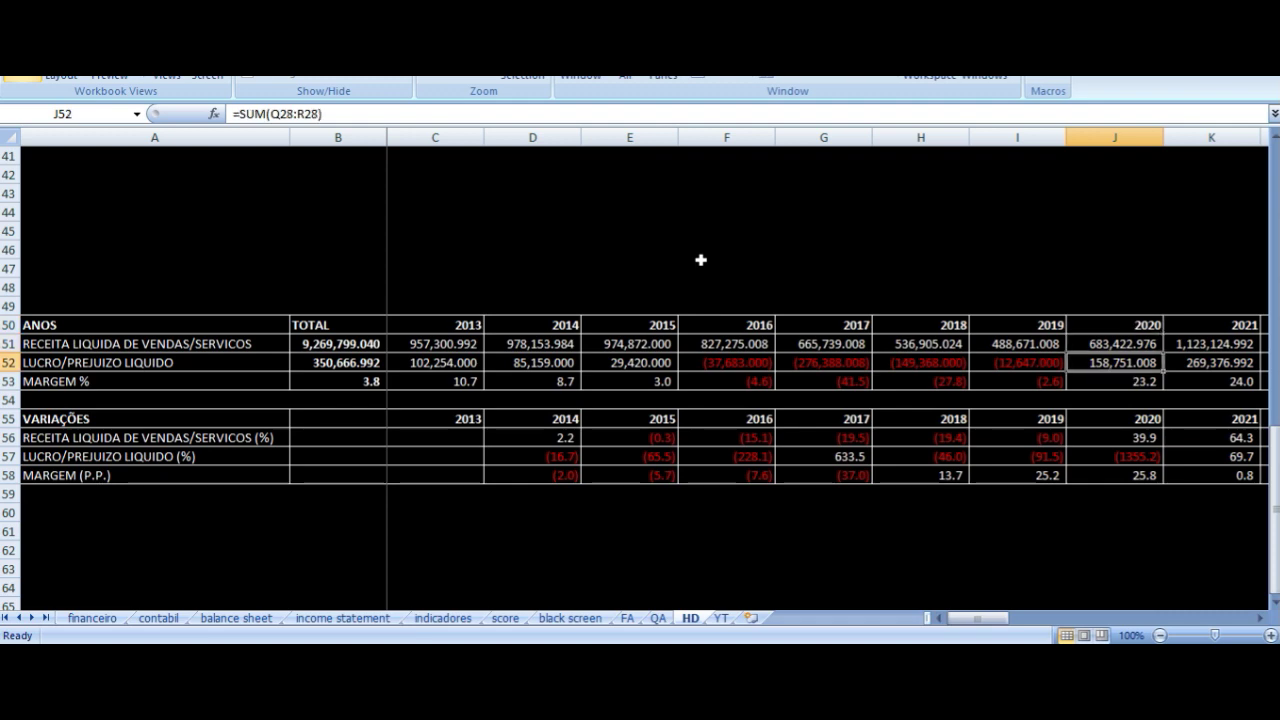
key("Down")
key("Up")
key("Up")
key("Up")
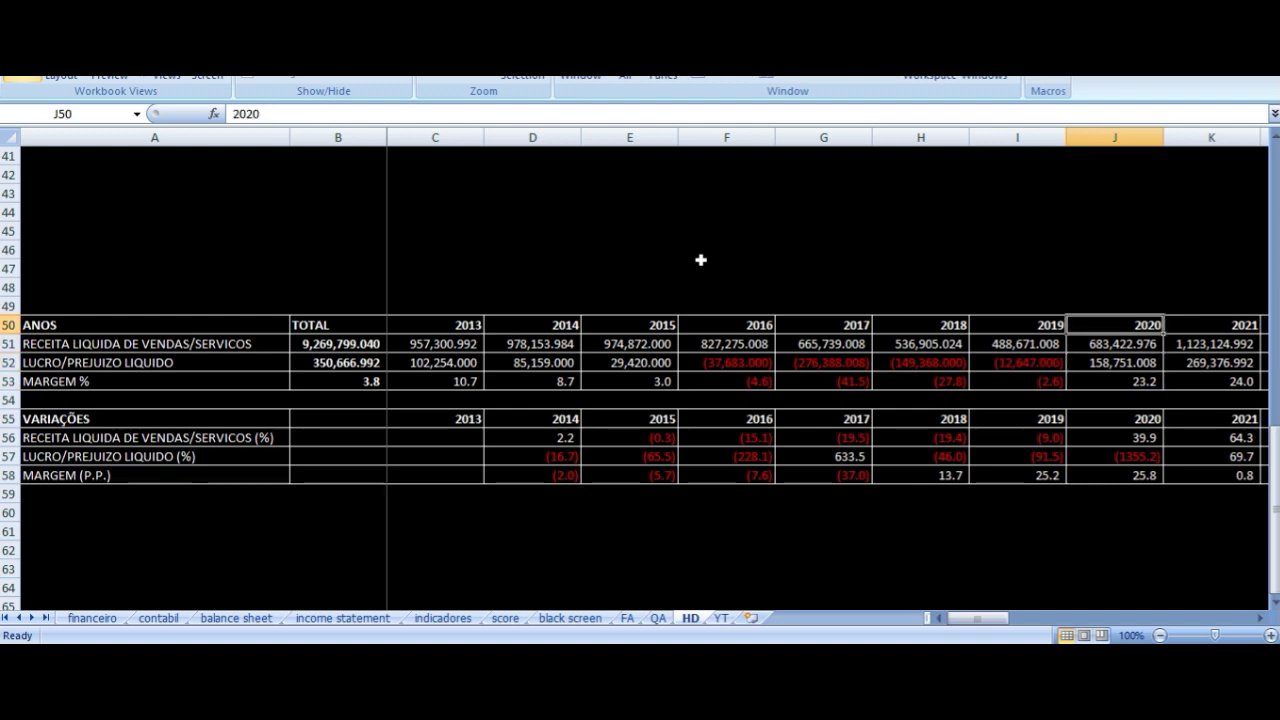
Check the 2021 net revenue, net profit and margin in the annual table.
key("Right")
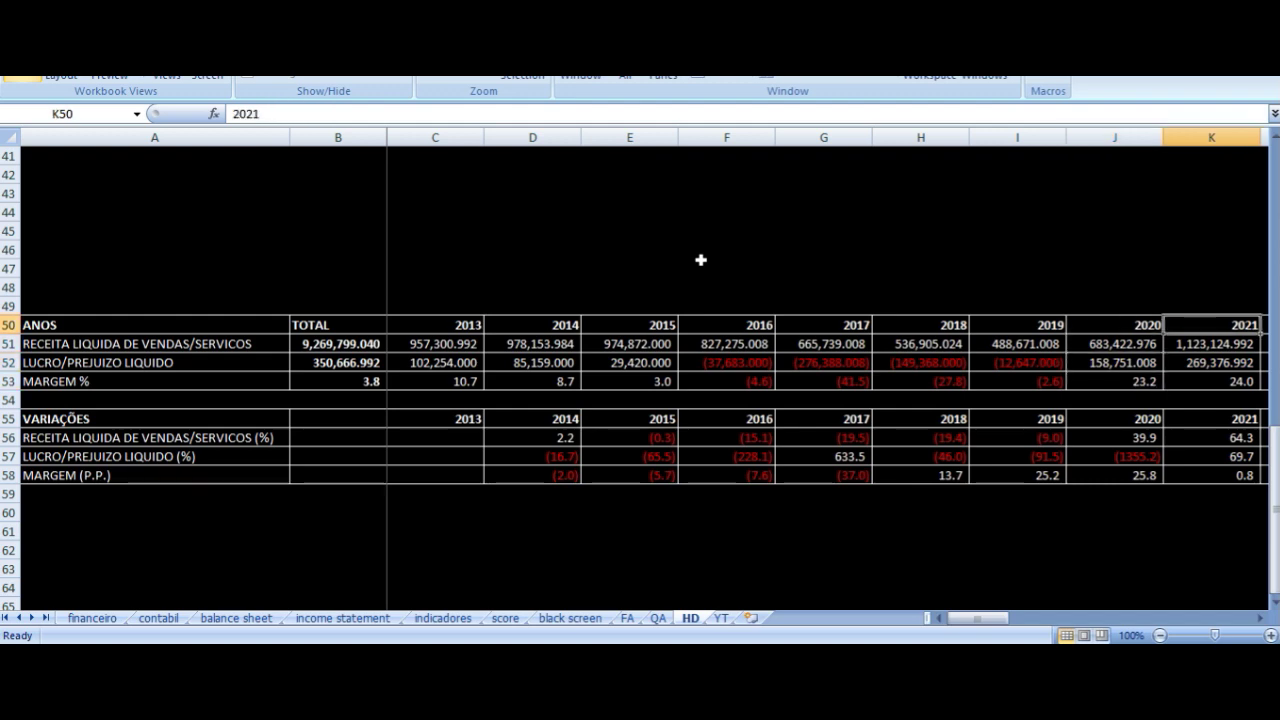
key("Down")
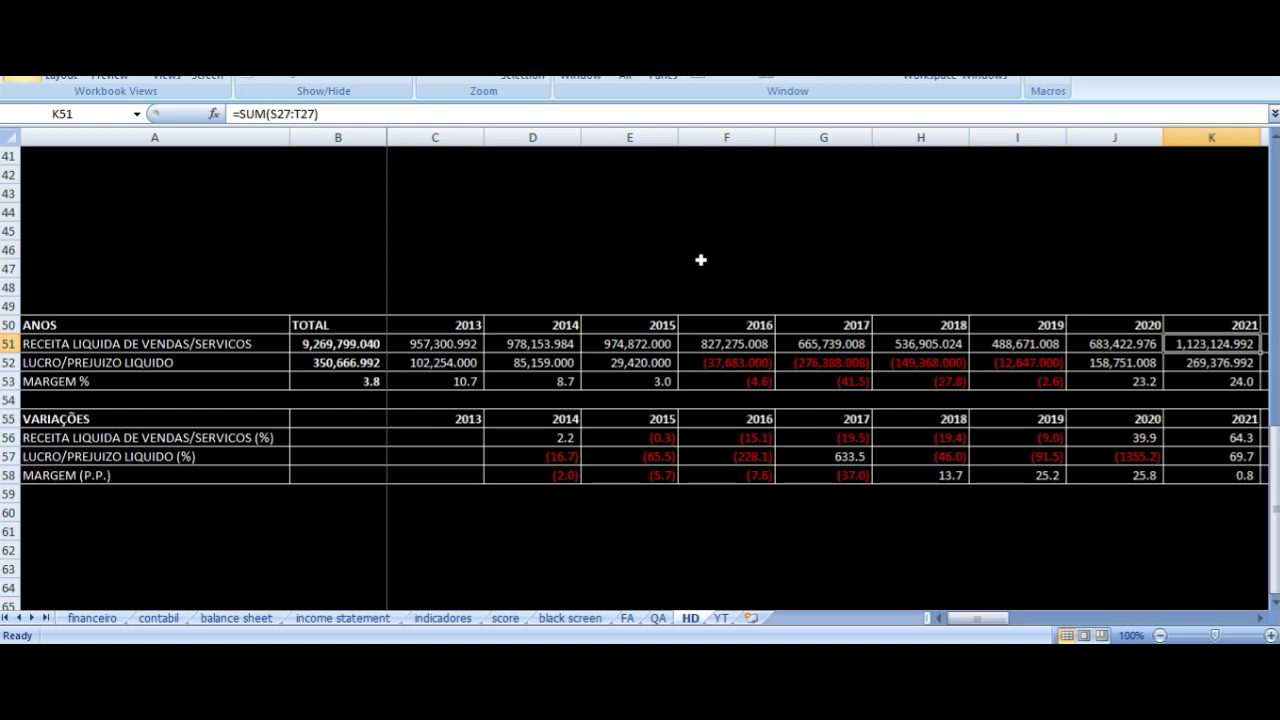
key("Down")
key("Down")
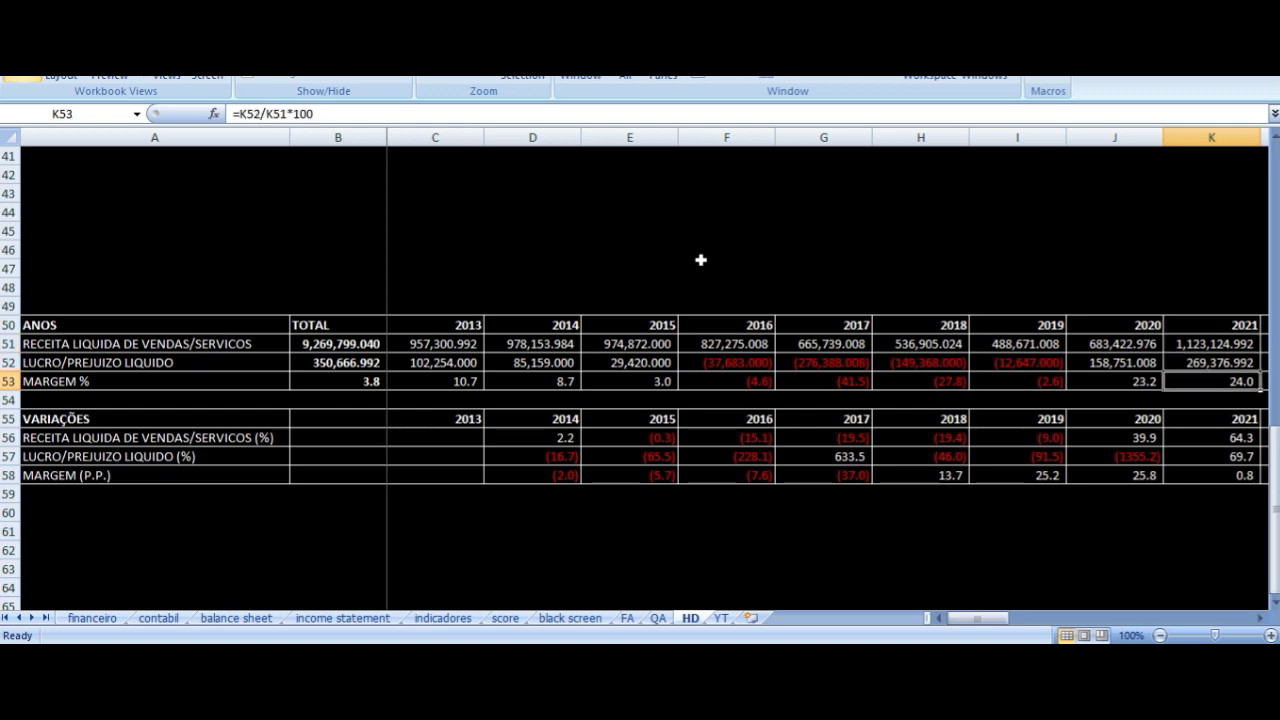
Check the 2022 net revenue, net profit and margin in the annual table.
key("Right")
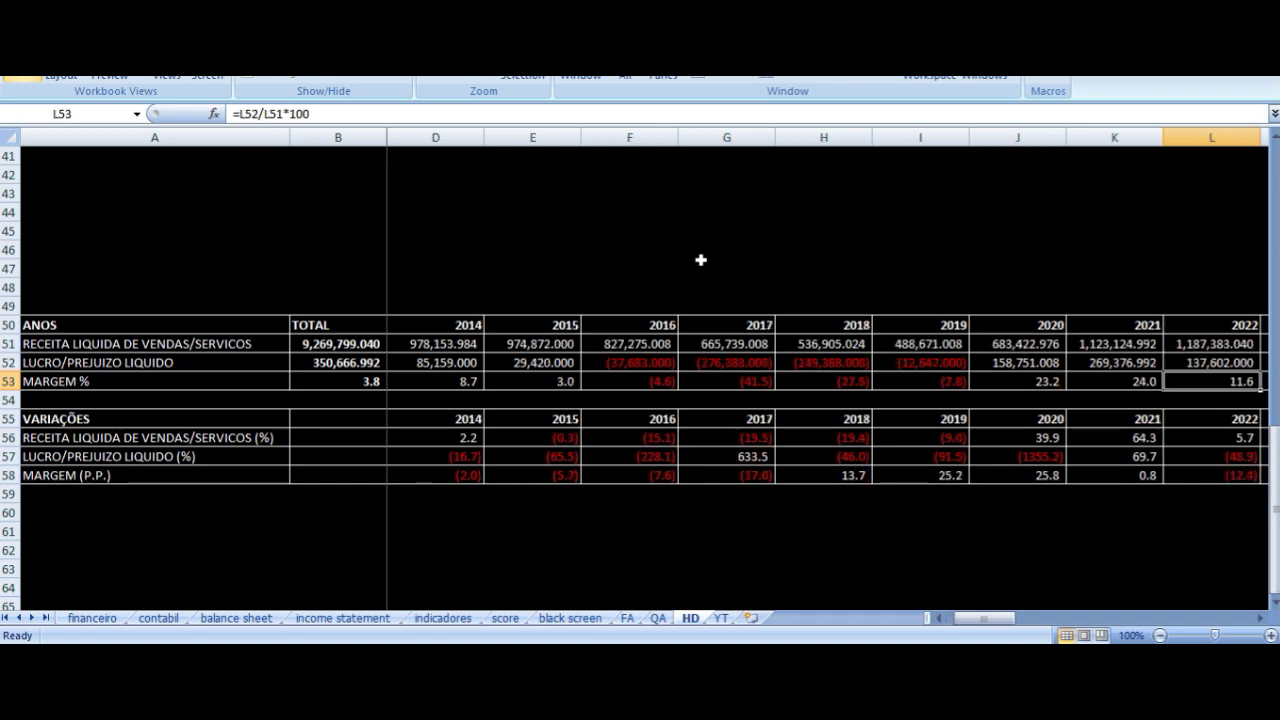
key("Up")
key("Up")
key("Up")
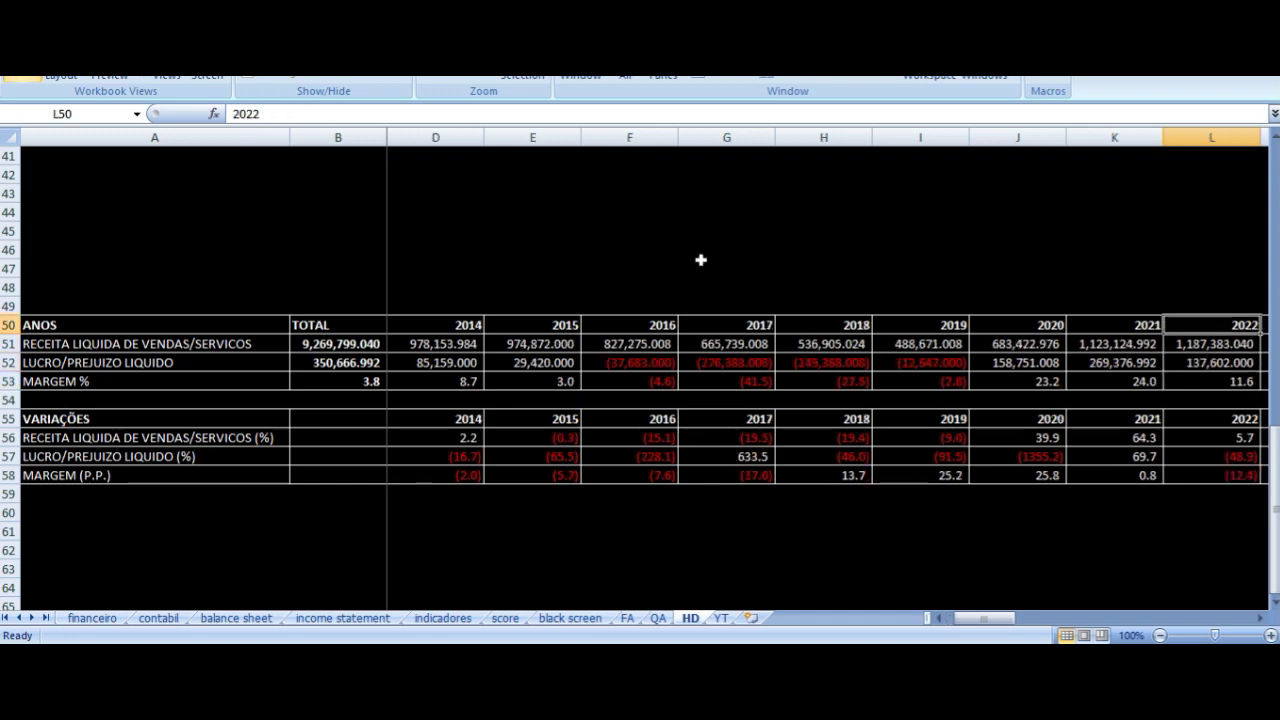
key("Down")
key("Down")
key("Down")
Check the 2022 changes in net revenue, net profit and margin in the annual VARIAÇÕES table.
key("Down")
key("Down")
key("Down")
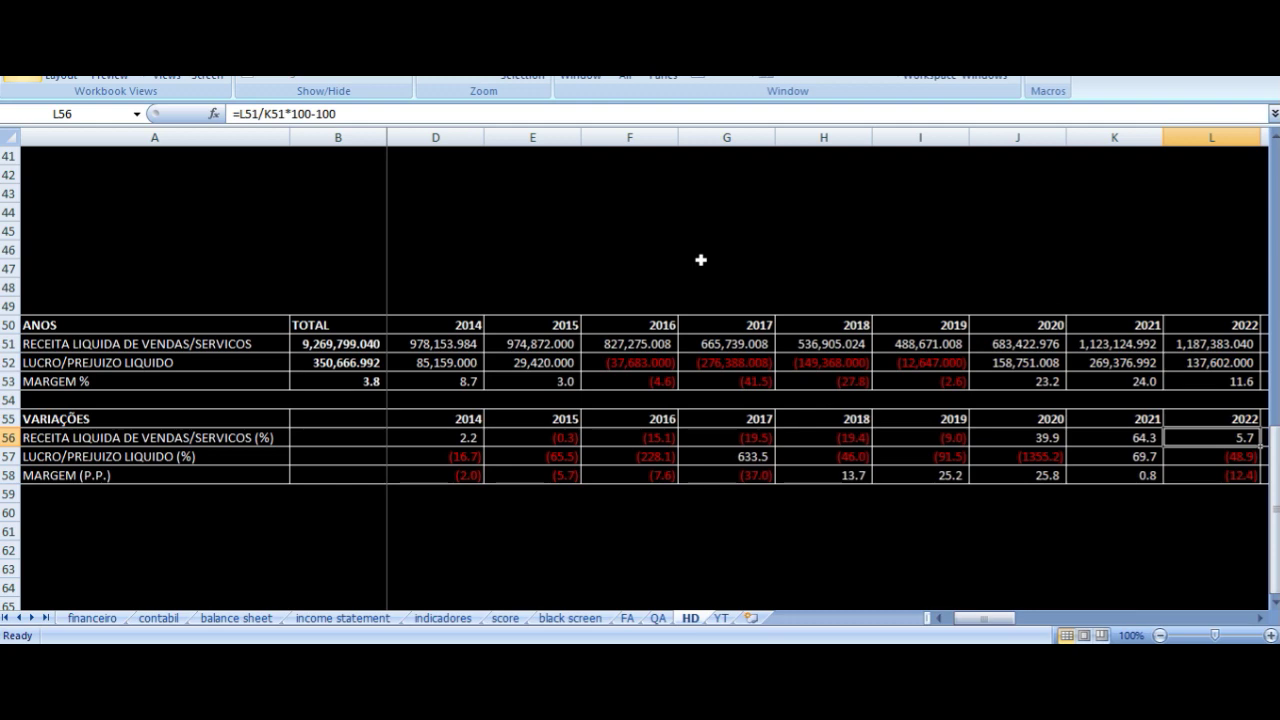
key("Down")
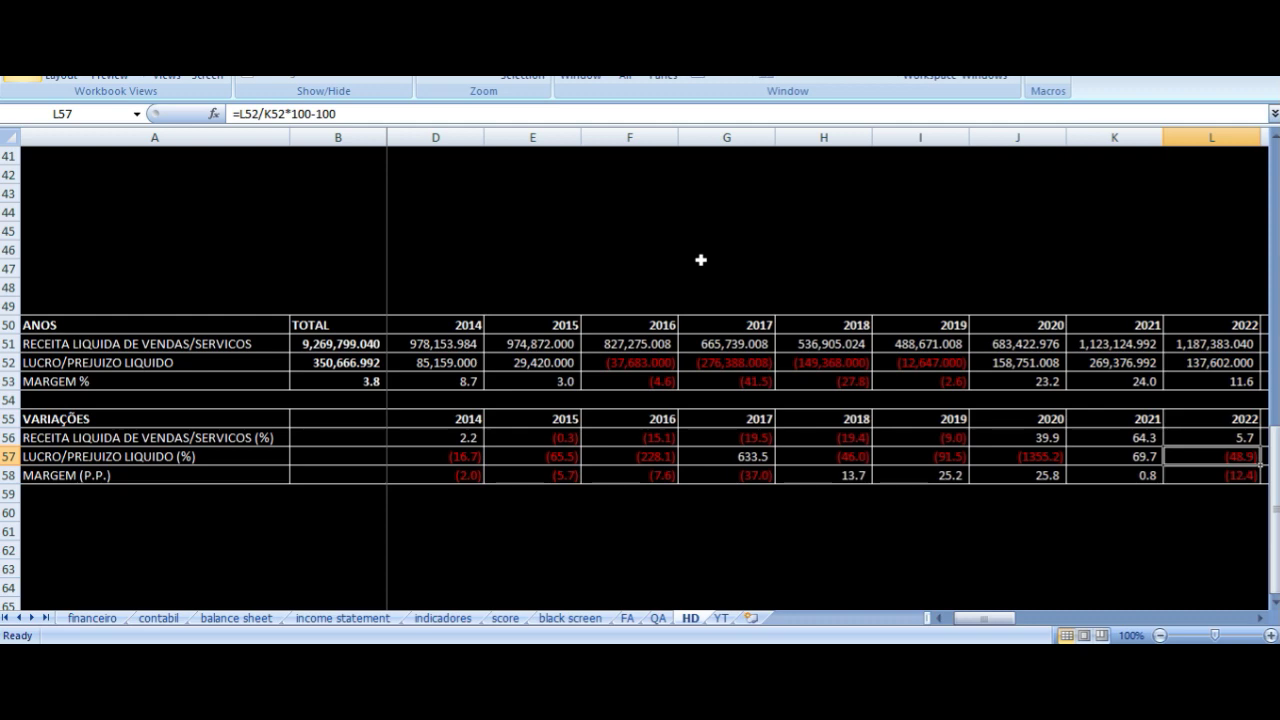
key("Down")
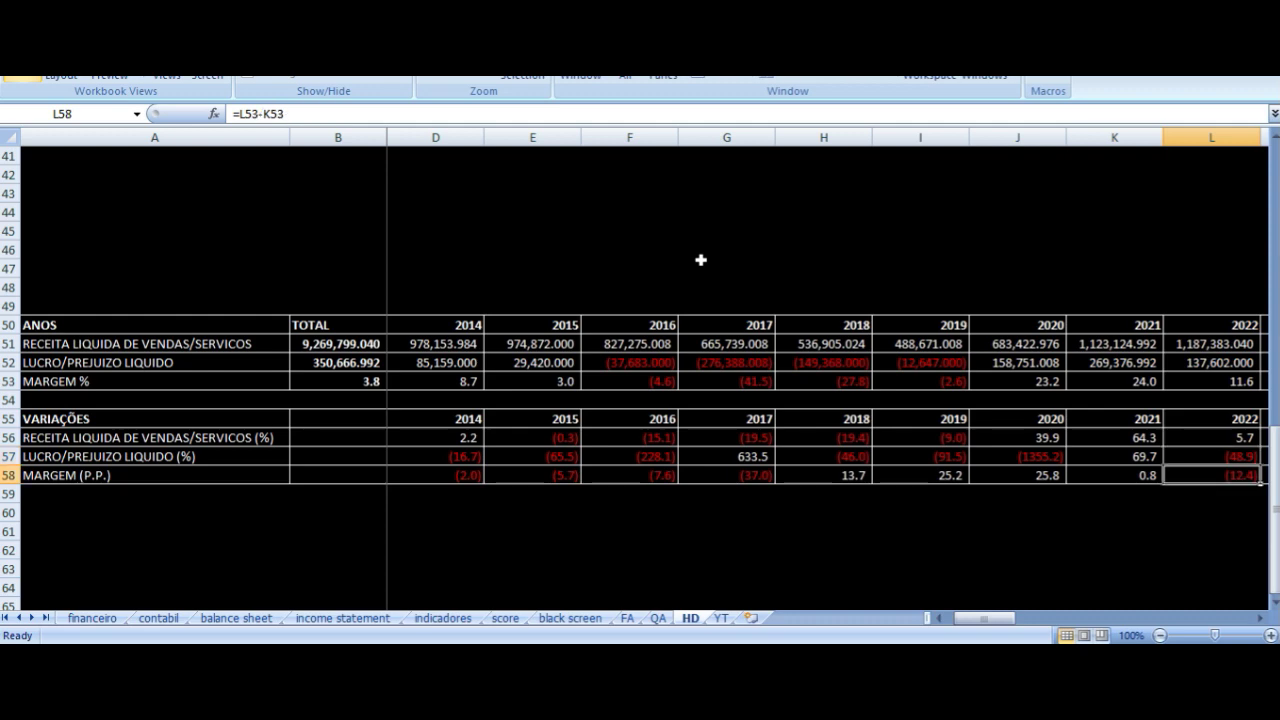
Compare the annual margins of 2021, 2022 and 2023.
key("Up")
key("Up")
key("Up")
key("Up")
key("Up")
key("Left")
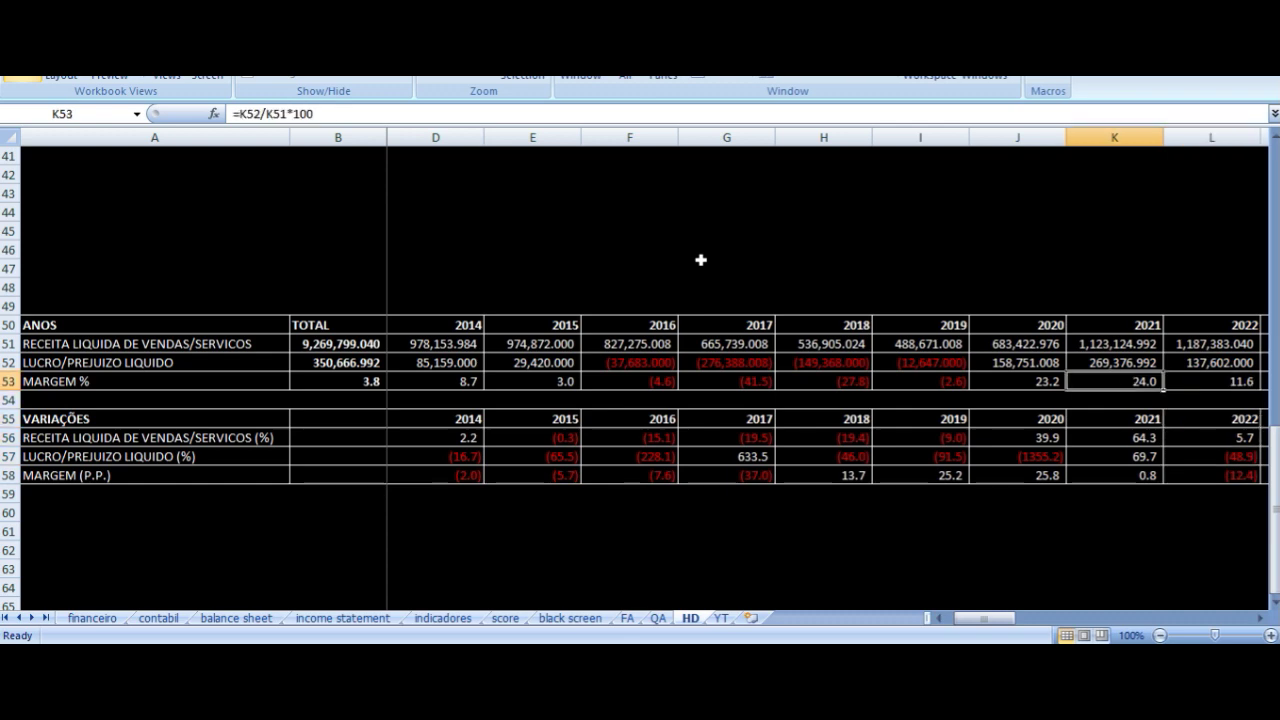
key("Right")
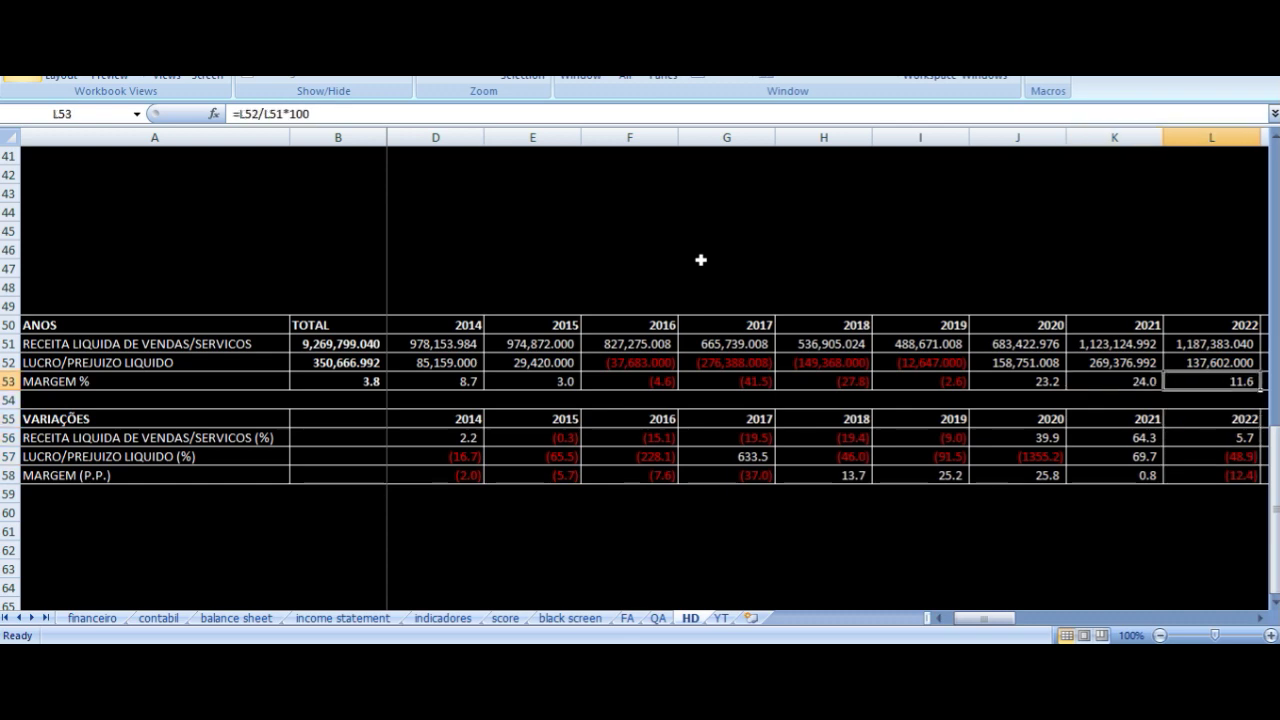
key("Right")
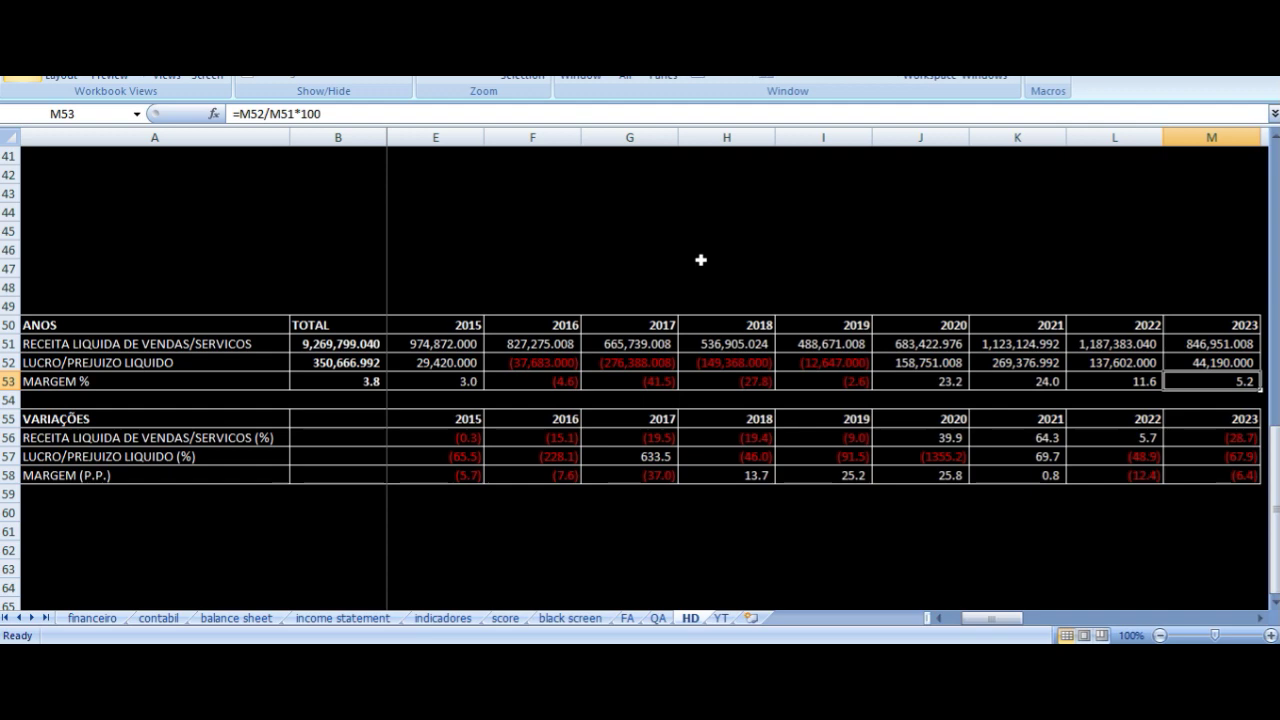
Select the 2023 column across both annual tables and check its net revenue, net profit and margin.
key("ctrl+Up")
key("ctrl+shift+Down")
key("ctrl+shift+Down")
key("ctrl+shift+Down")
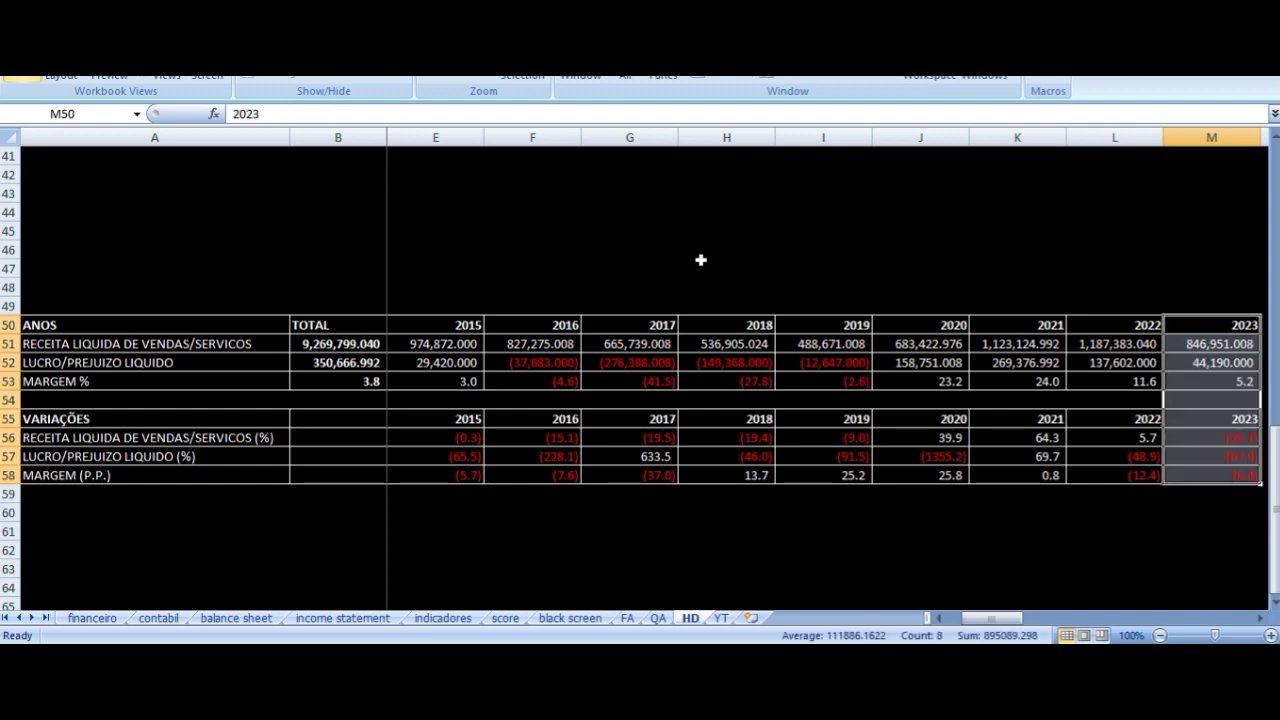
key("Up")
key("Down")
key("Down")
key("Down")
key("Down")
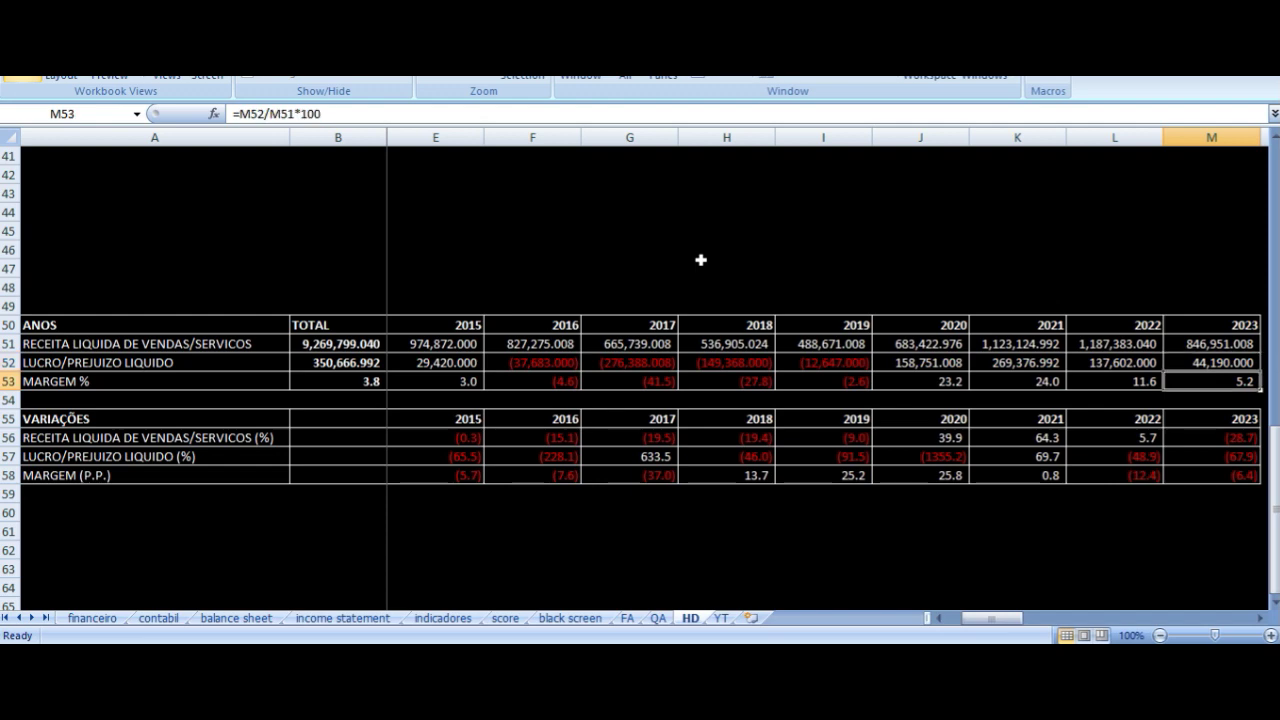
Open the YT sheet and highlight the 3T22 versus 3T23 and 2T23 versus 3T23 comparison blocks.
left_click(726, 620)
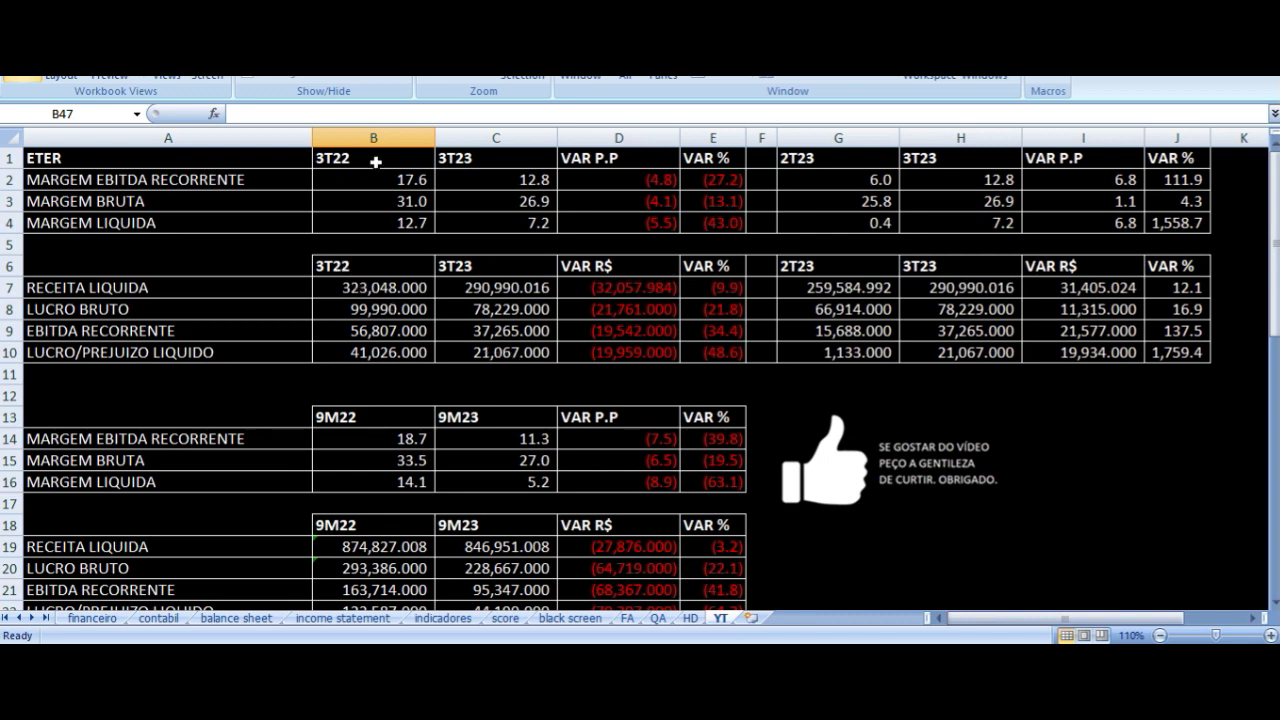
left_click_drag(375, 161, 660, 345)
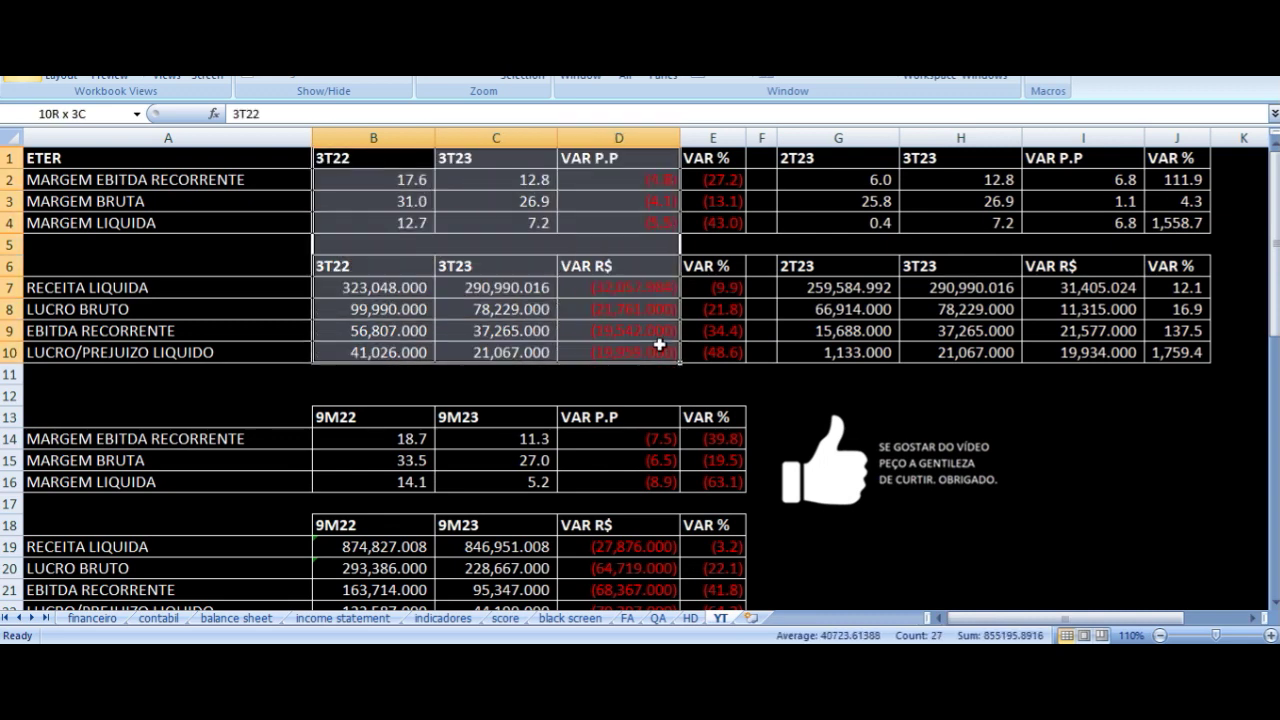
left_click_drag(835, 160, 1162, 352)
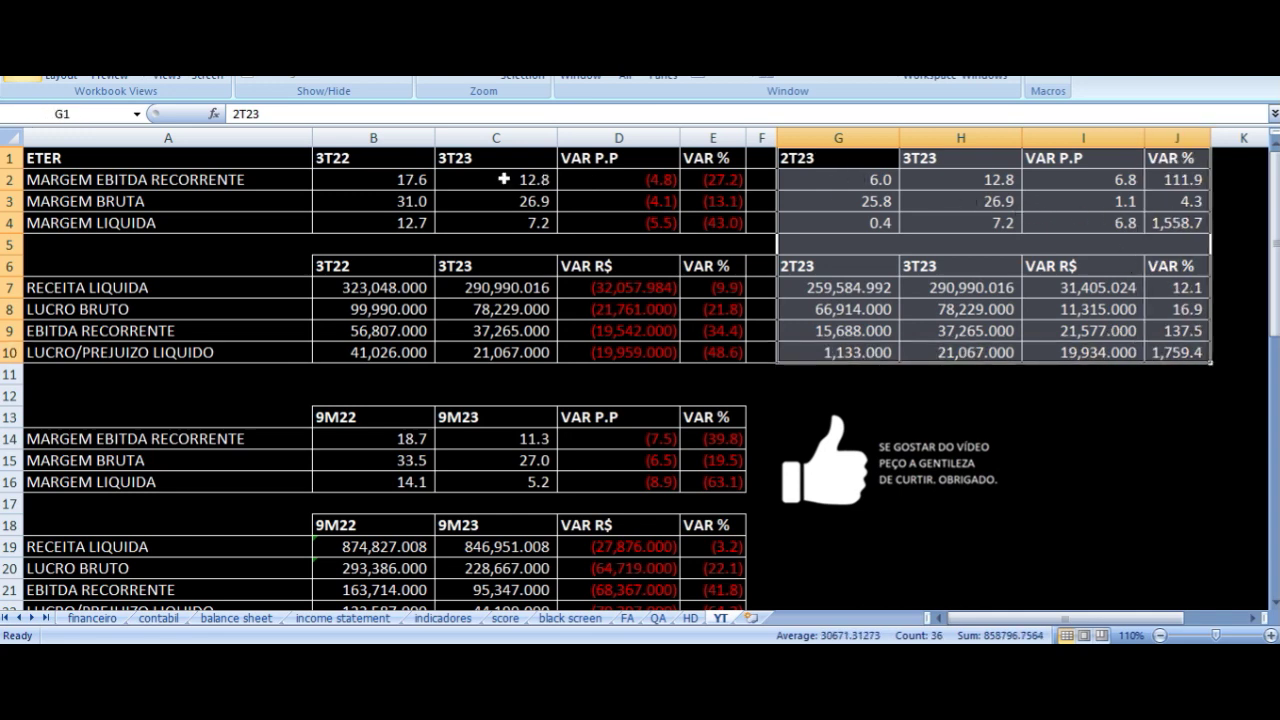
left_click_drag(414, 160, 700, 351)
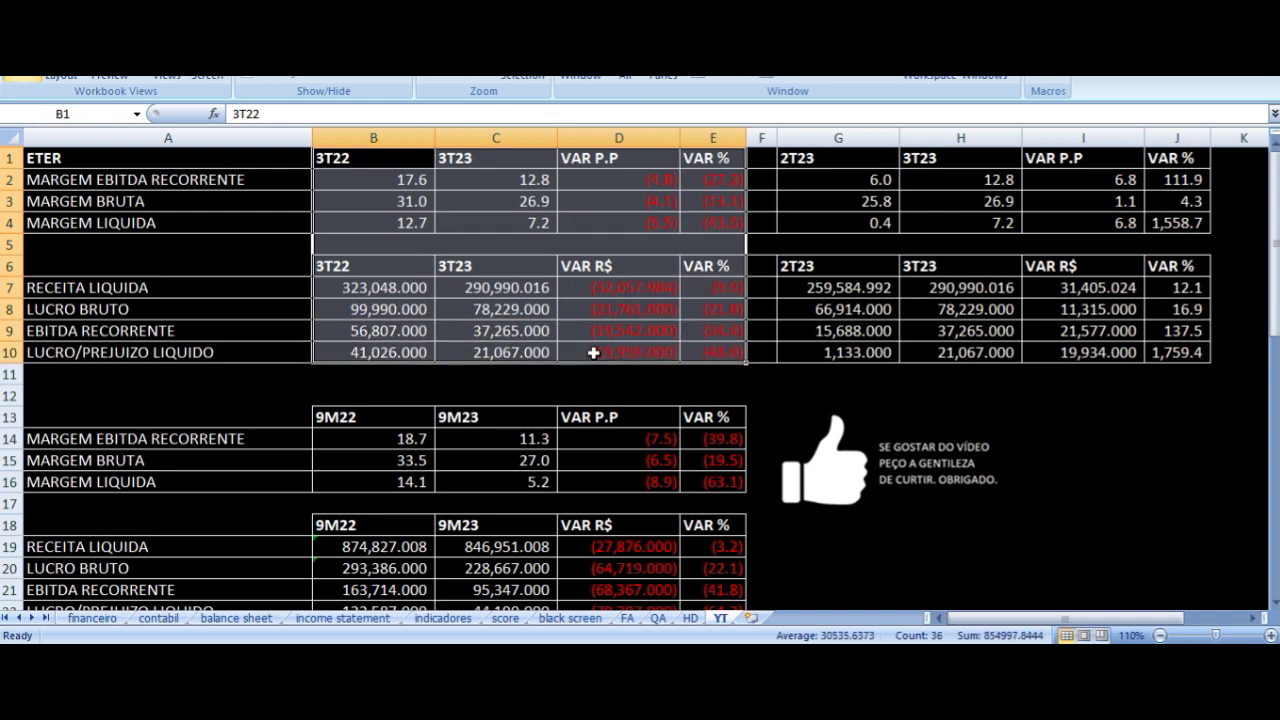
scroll(446, 391, "down", 4)
scroll(532, 410, "up", 4)
left_click_drag(837, 163, 1160, 356)
Go over the 3T22 and 3T23 headings and check the 3T22 recurring EBITDA margin.
left_click(357, 164)
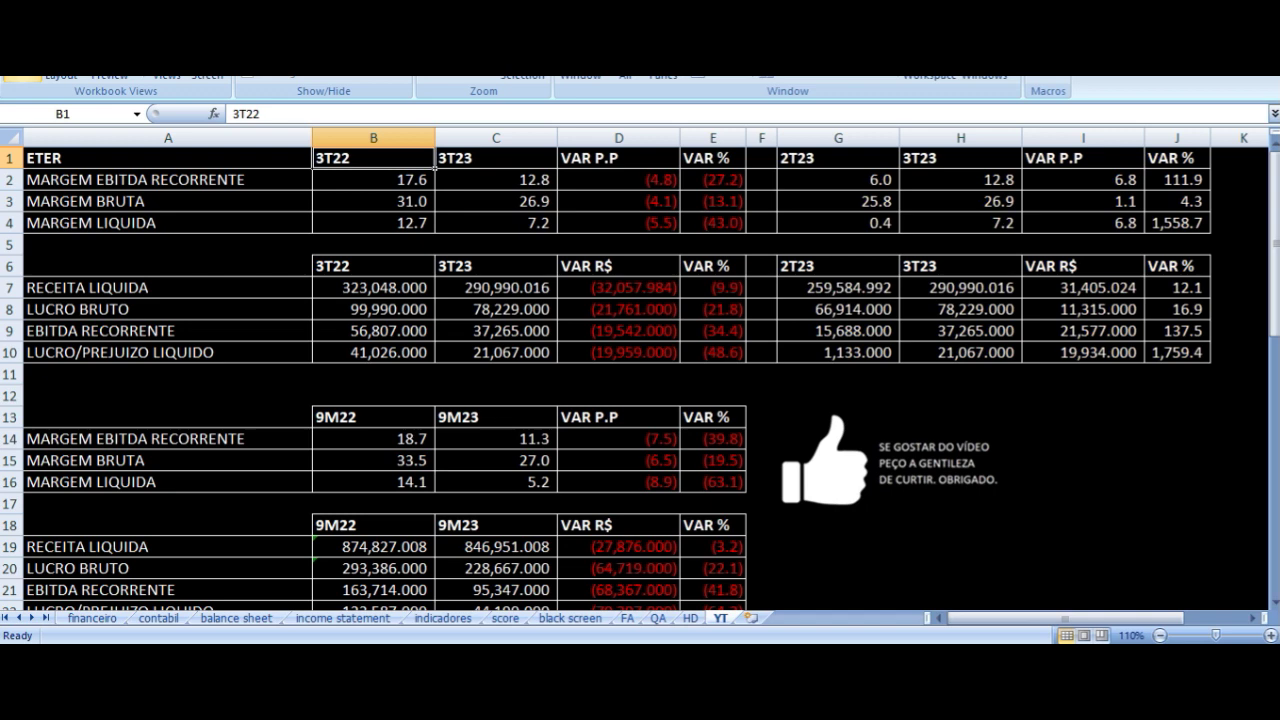
left_click(495, 158)
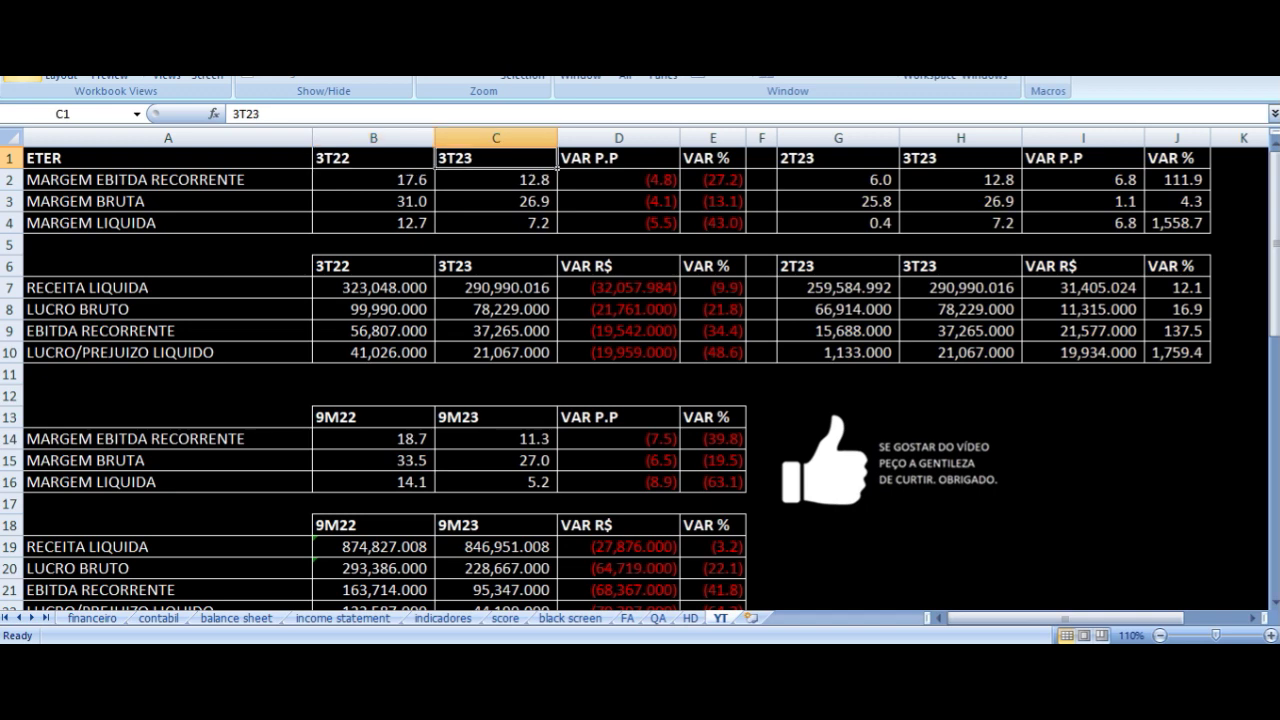
left_click(308, 185)
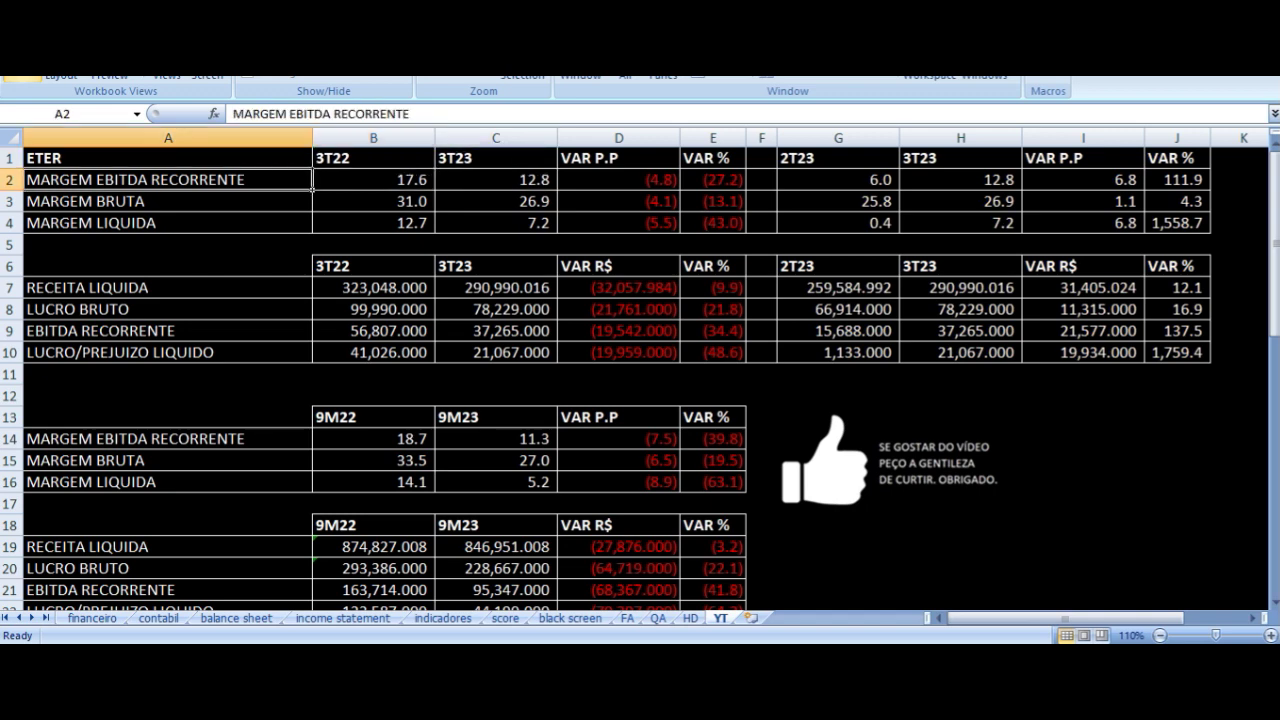
left_click(373, 180)
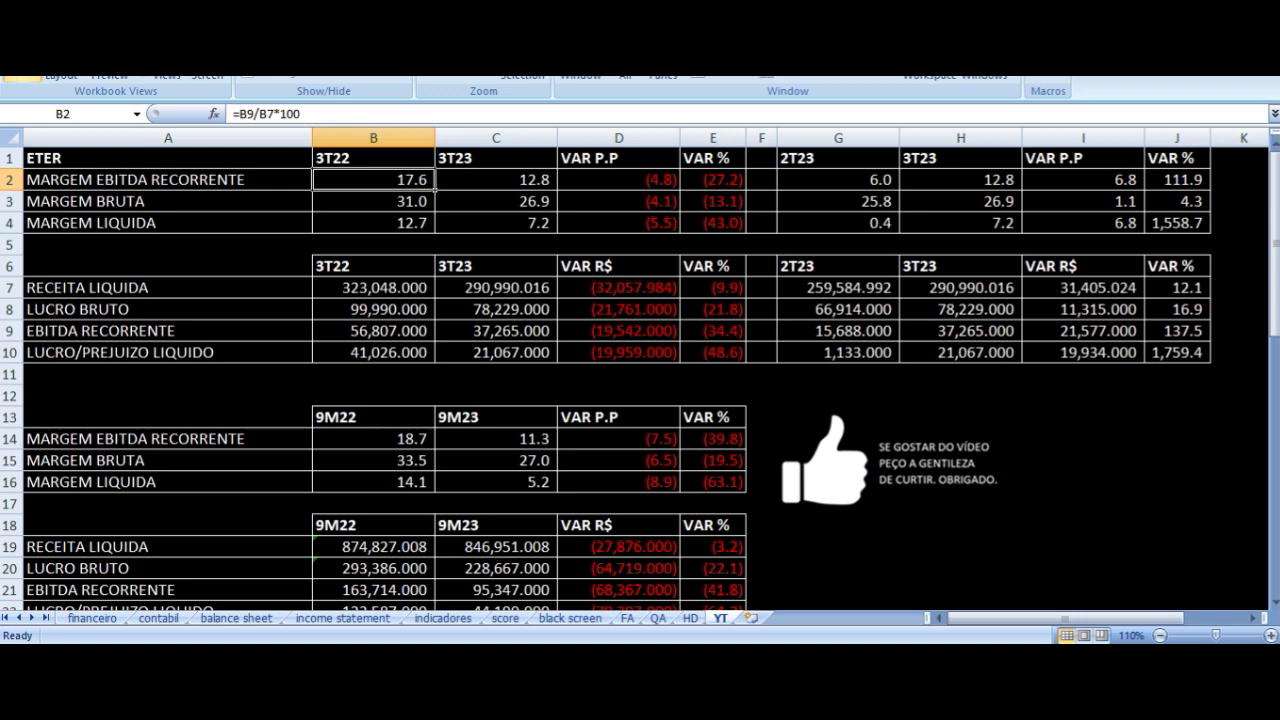
Check the 3T23 recurring EBITDA margin and its percentage-point change, and compare the gross margins of 3T22 and 3T23.
left_click(496, 180)
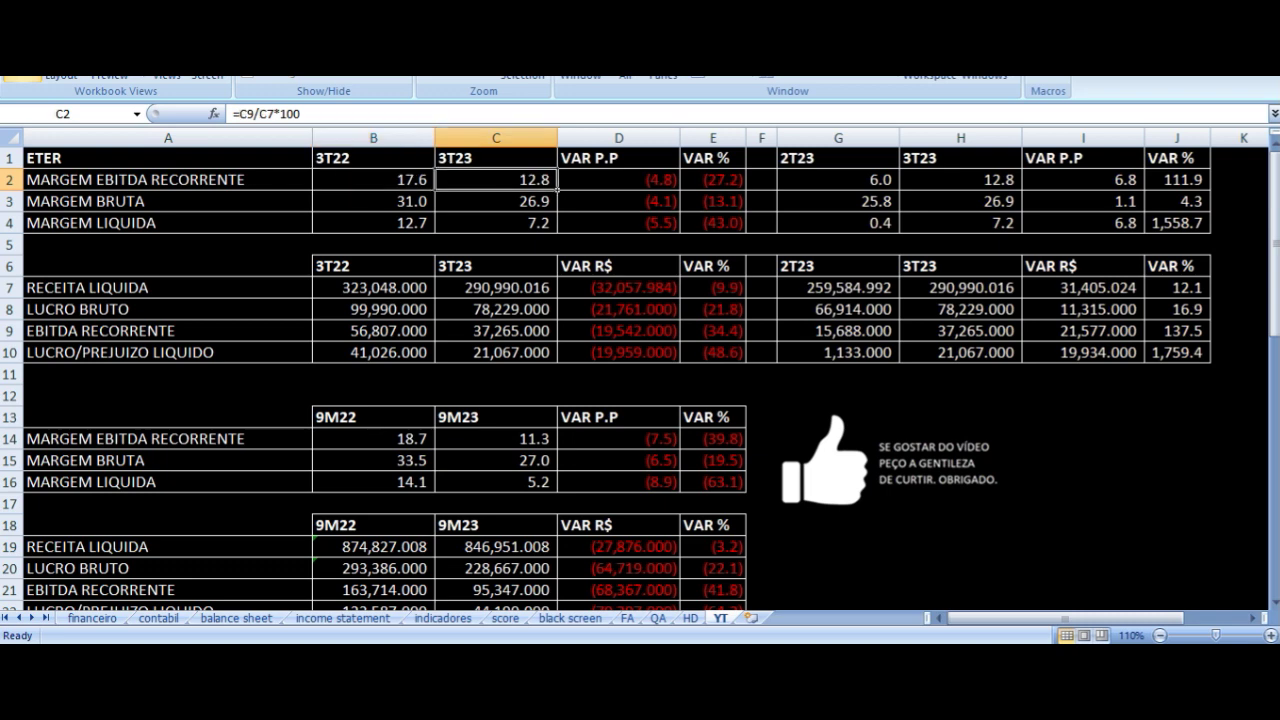
left_click(618, 180)
key("Left")
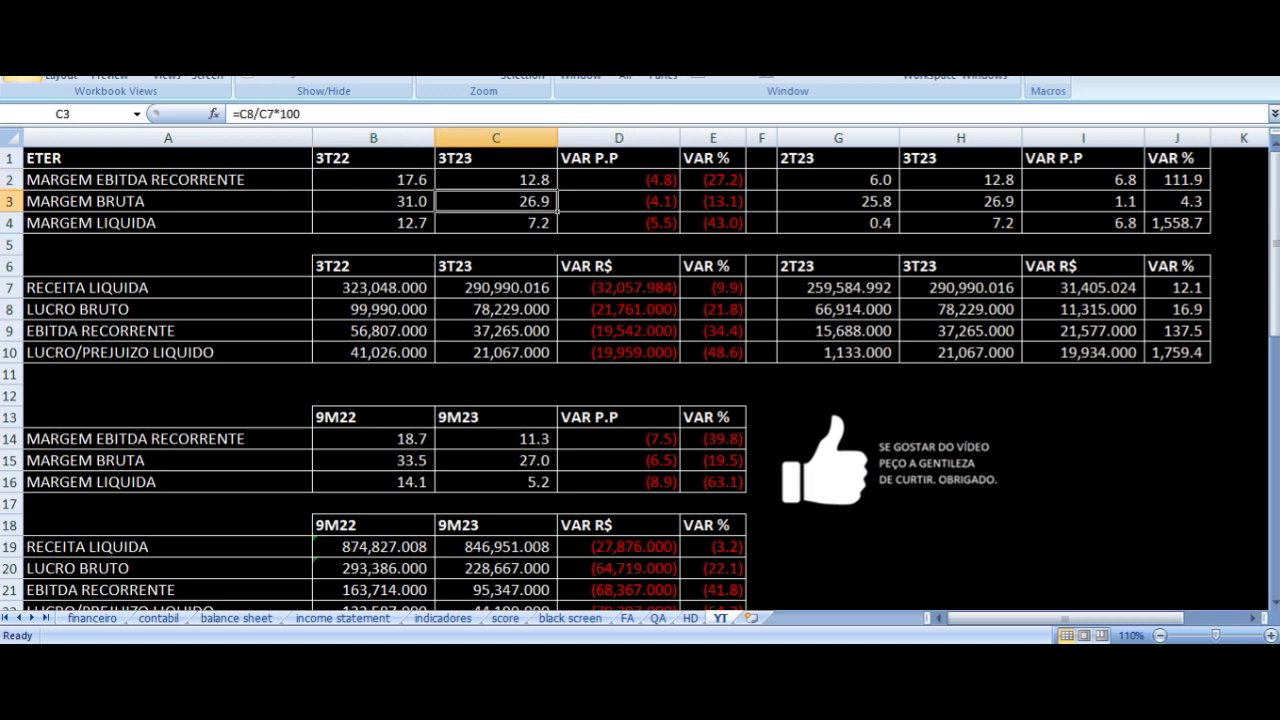
key("Left")
key("Left")
key("Down")
key("Right")
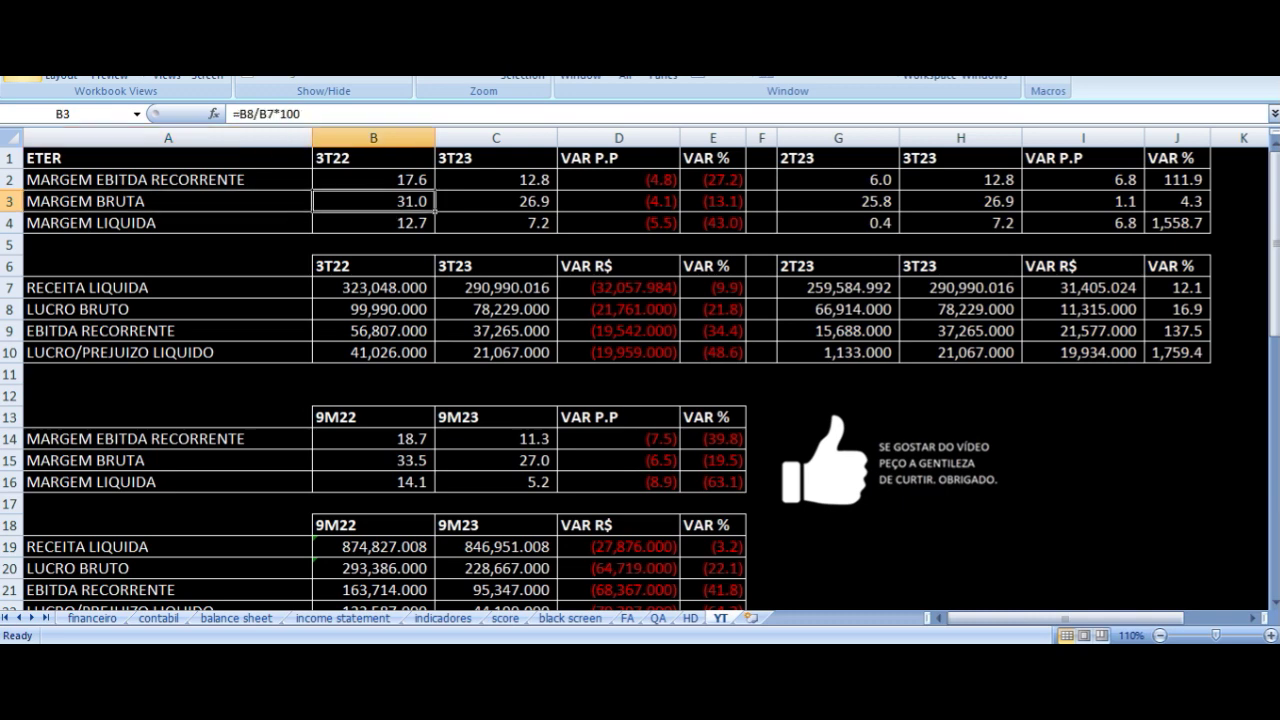
key("Right")
key("Right")
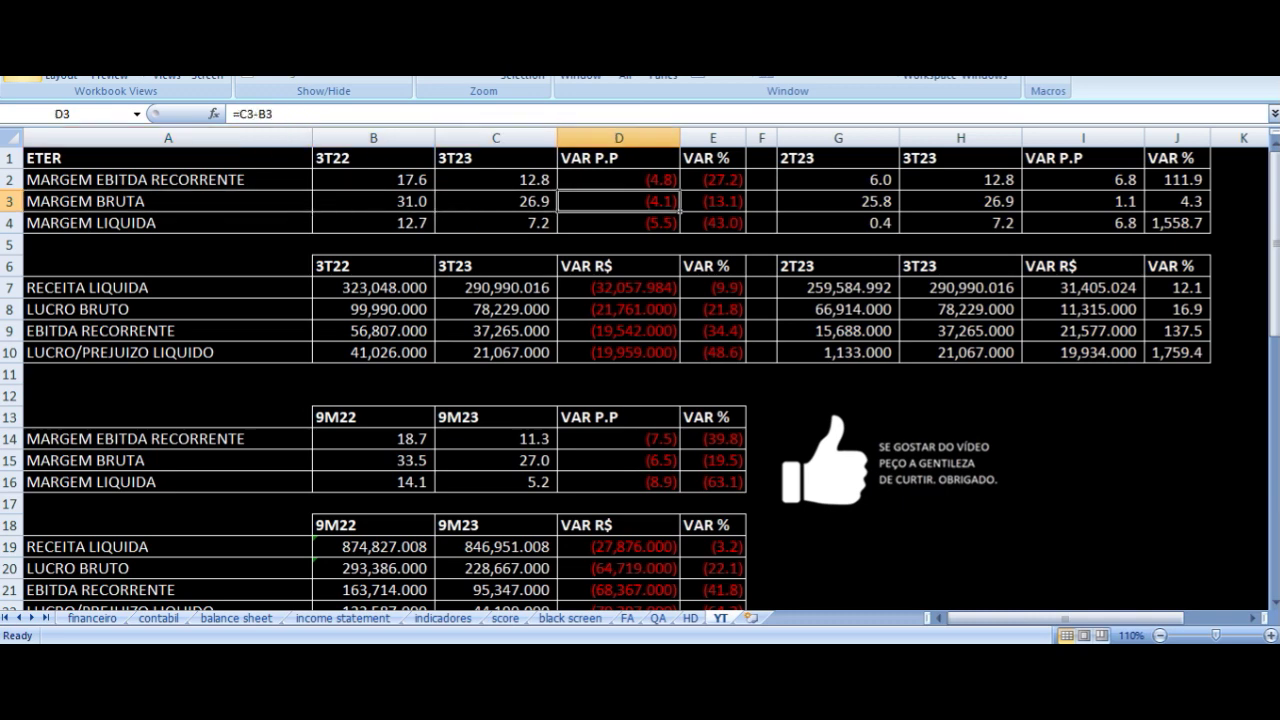
Compare the net margins of 3T22 and 3T23, including the variation in percentage points.
key("Left")
key("Left")
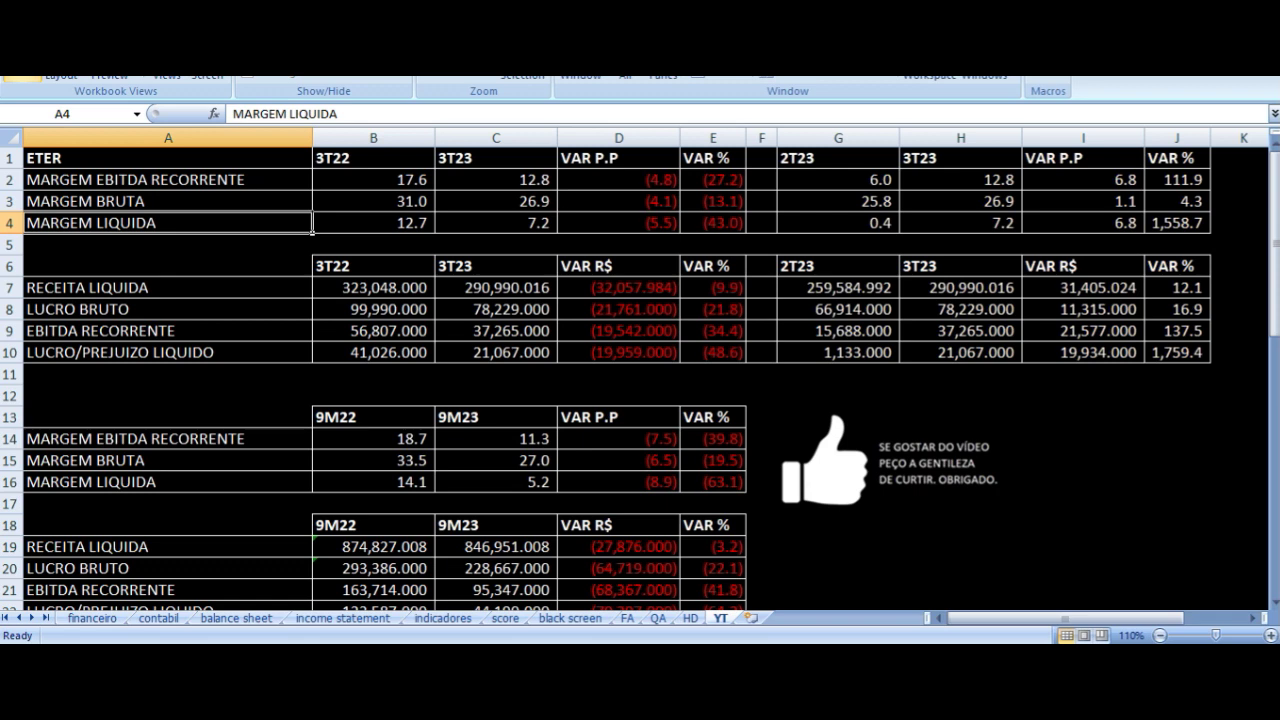
left_click(374, 222)
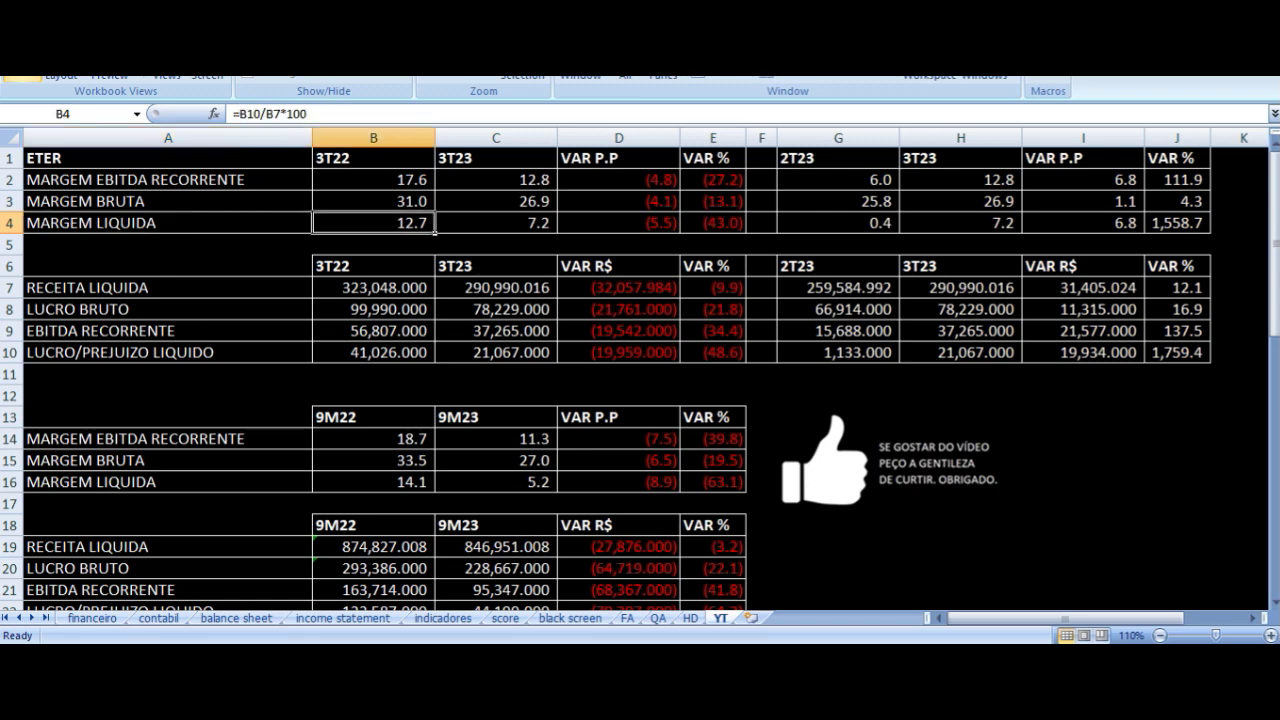
left_click(496, 222)
left_click(619, 222)
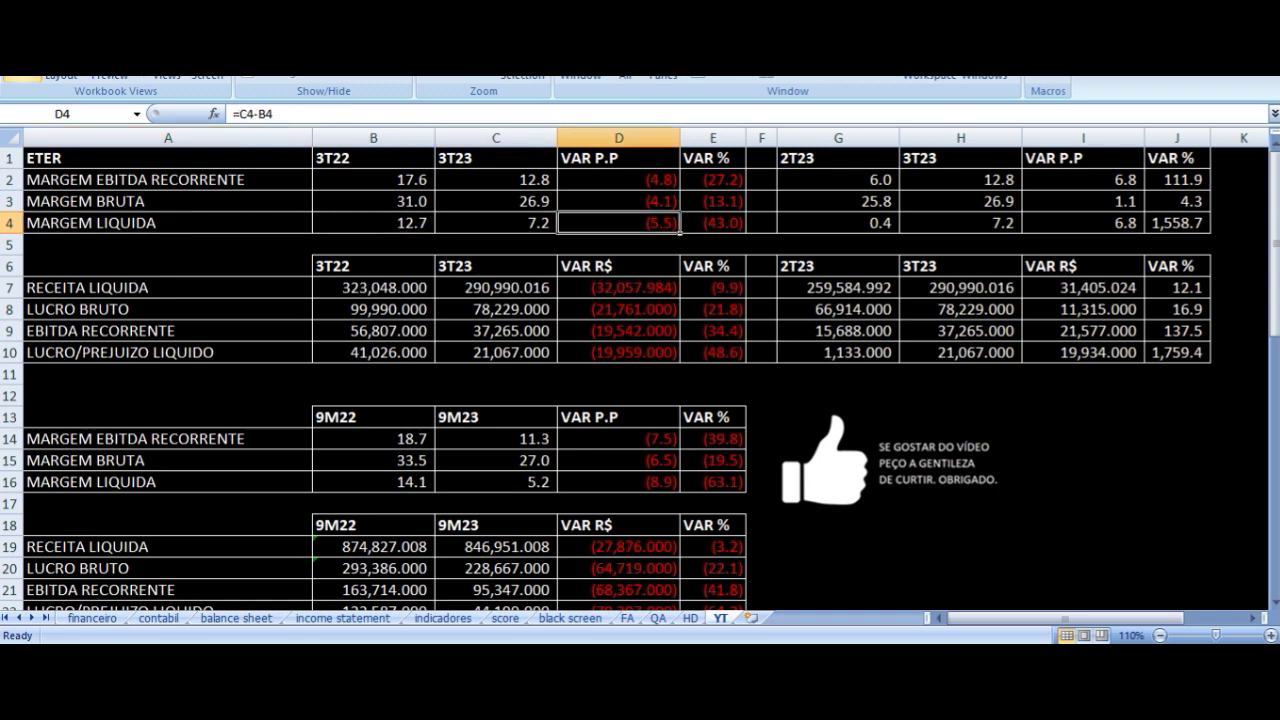
Go over the net revenue row for 3T22 and 3T23, including its variation in R$ and percent.
key("Down")
key("Down")
key("Down")
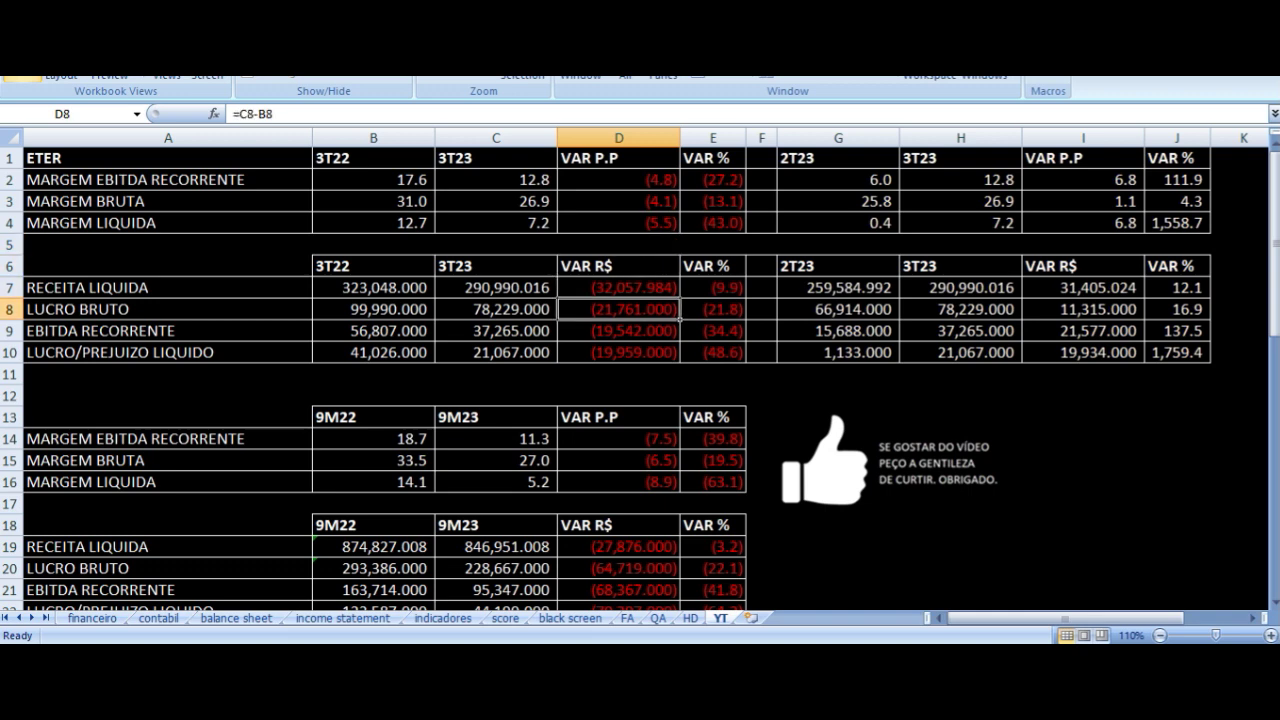
key("Left")
key("Left")
key("Left")
key("Right")
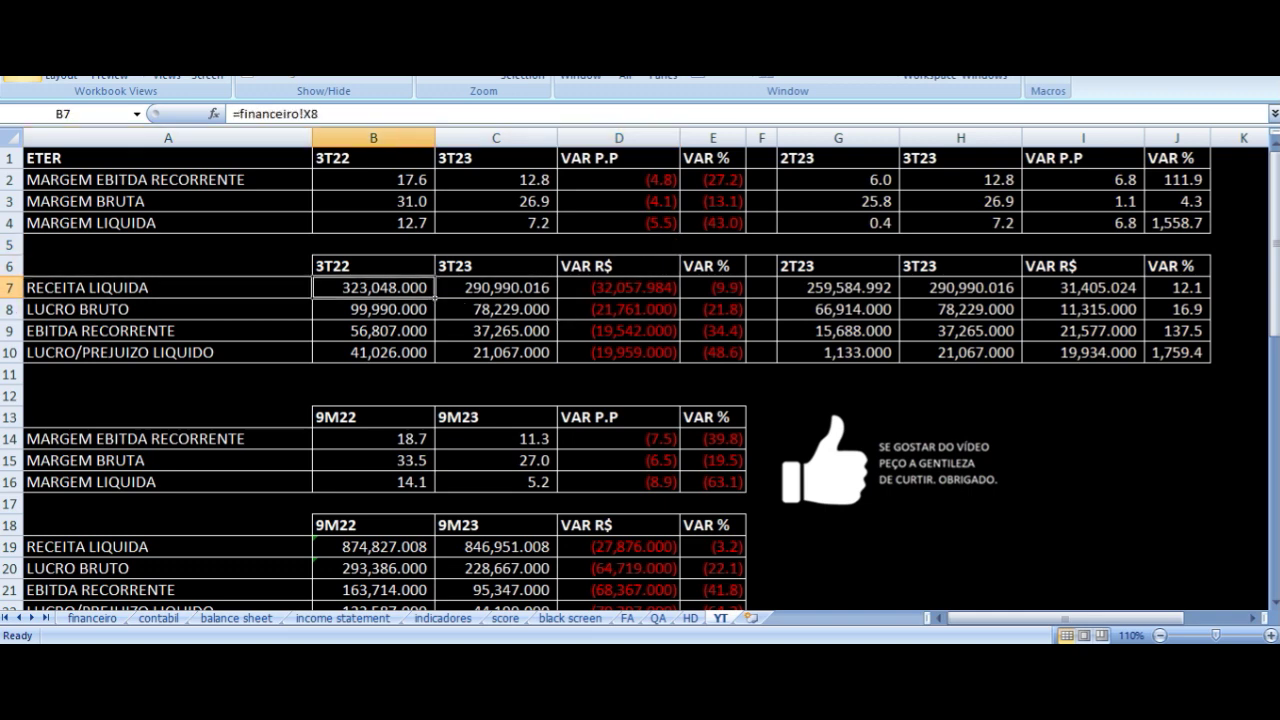
key("Right")
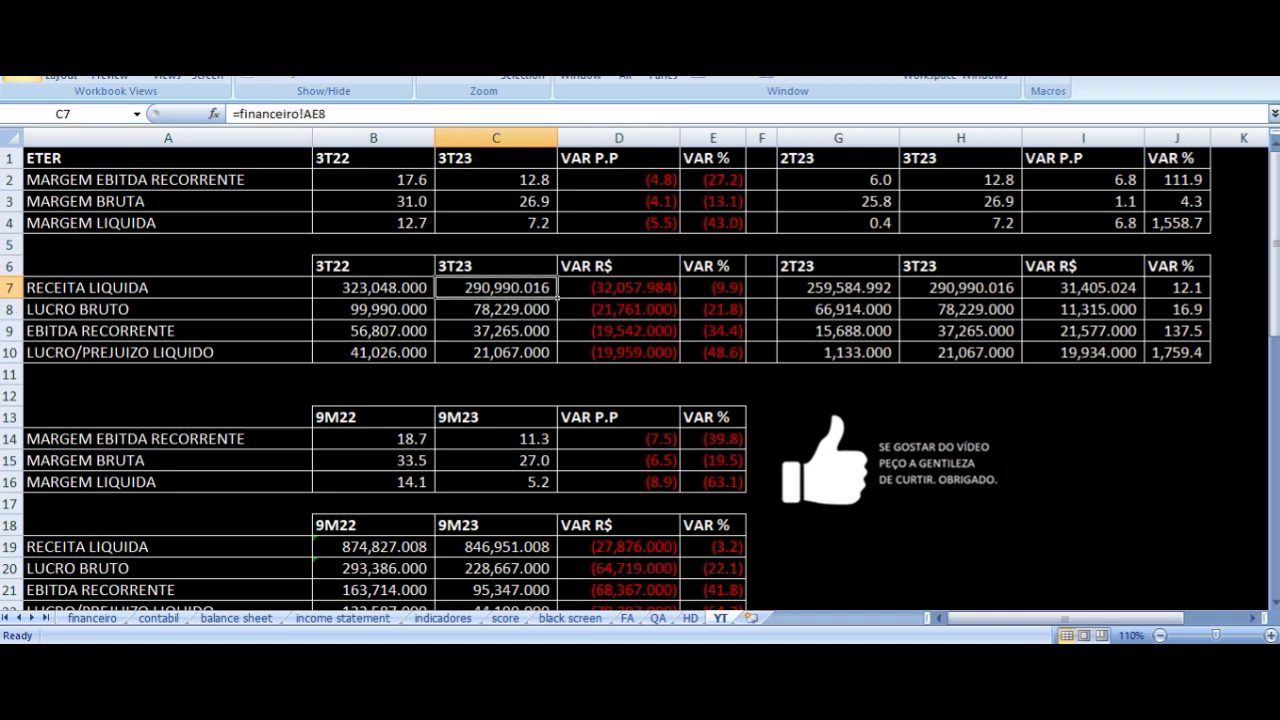
key("Right")
key("Right")
Go over the gross profit row for 3T22 and 3T23, including its variation in R$ and percent.
key("Down")
key("Left")
key("Left")
key("Left")
key("Left")
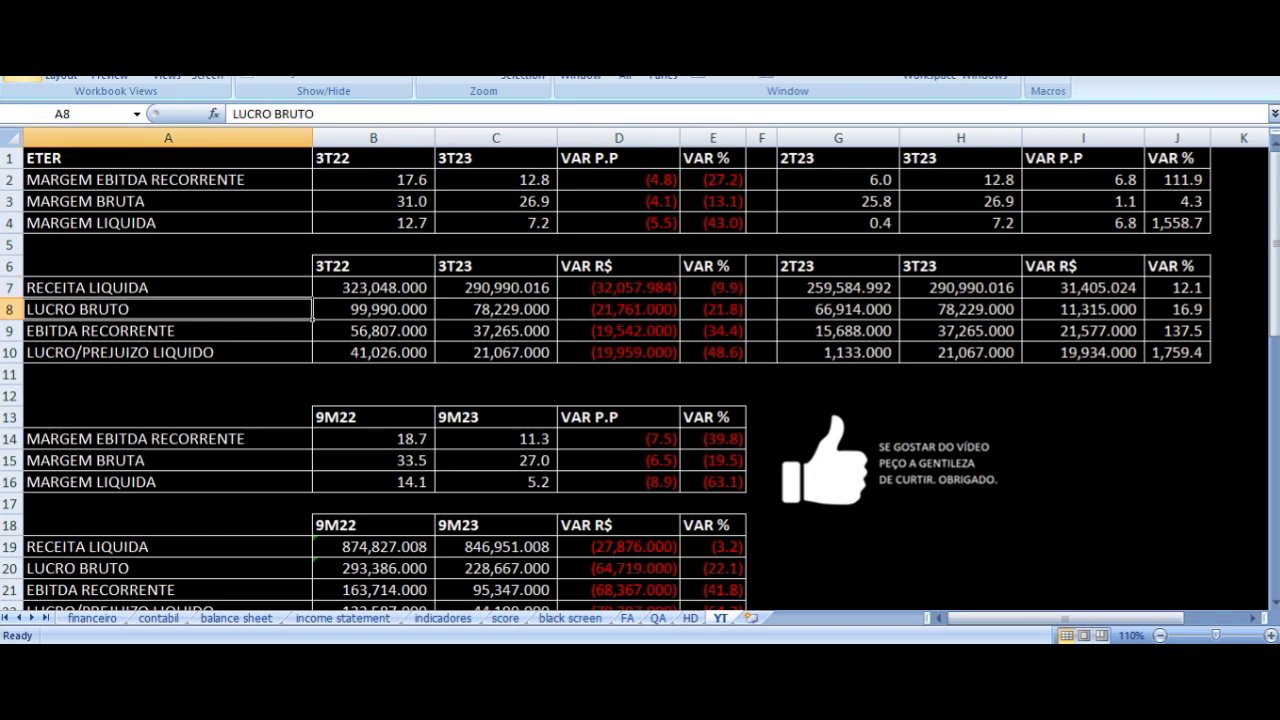
key("Right")
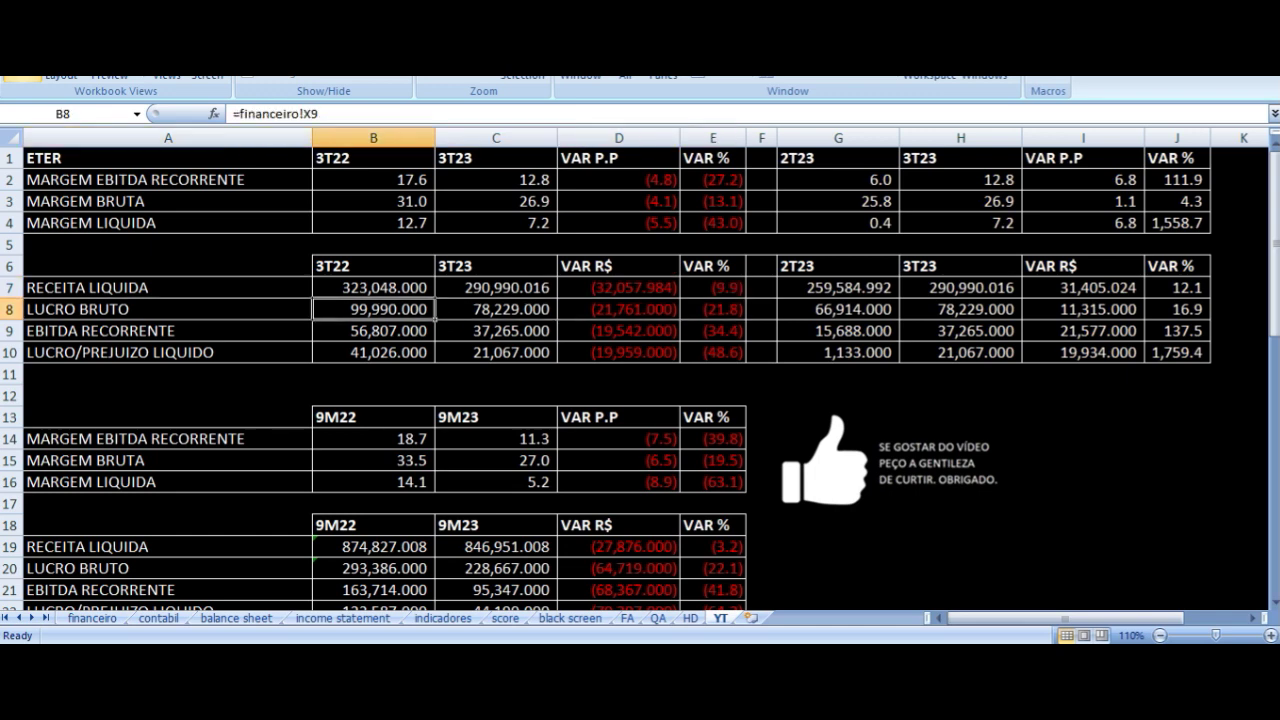
key("Right")
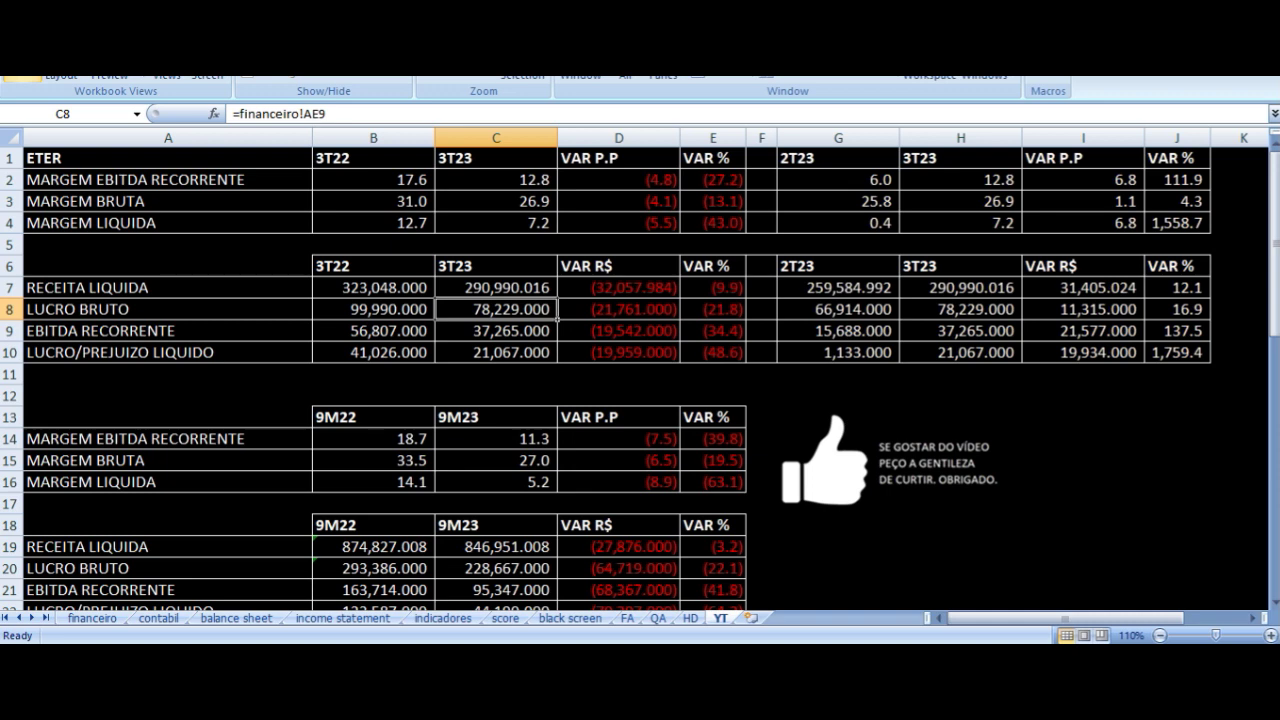
key("Left")
key("Right")
key("Right")
key("Right")
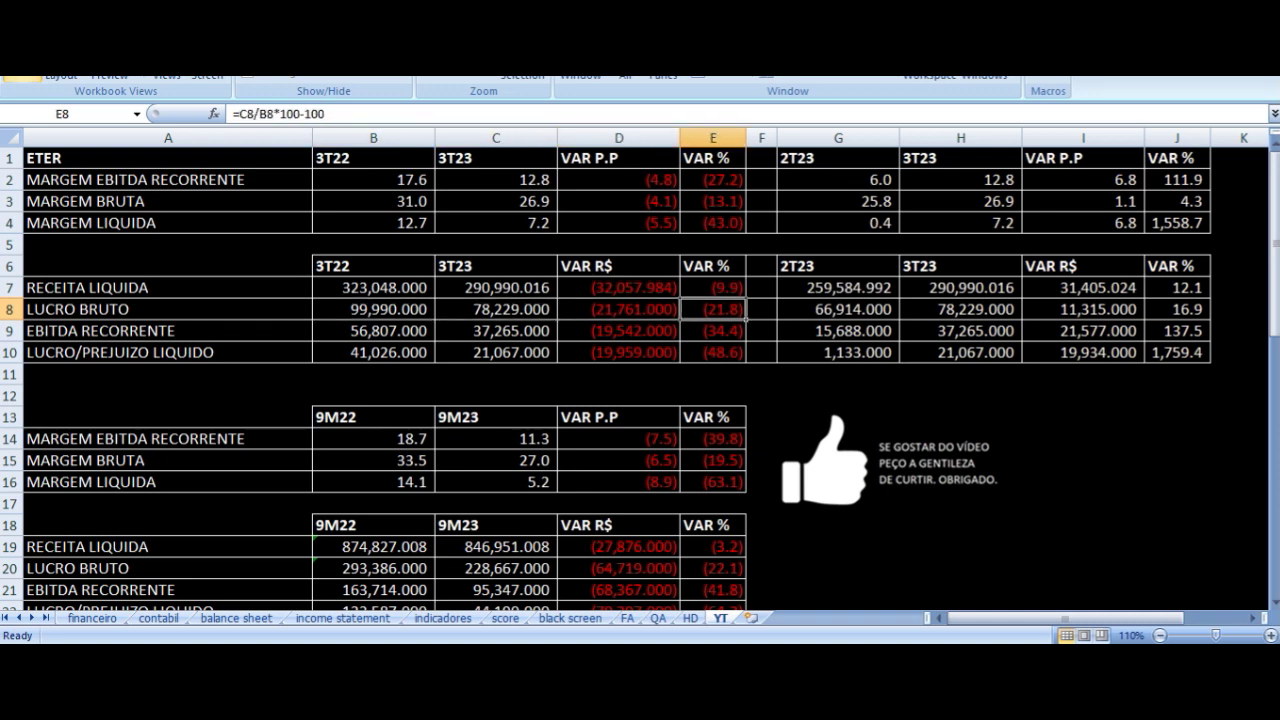
Compare the recurring EBITDA of 3T22 and 3T23 and check its variation in R$.
key("Down")
key("Left")
key("Left")
key("Left")
key("Left")
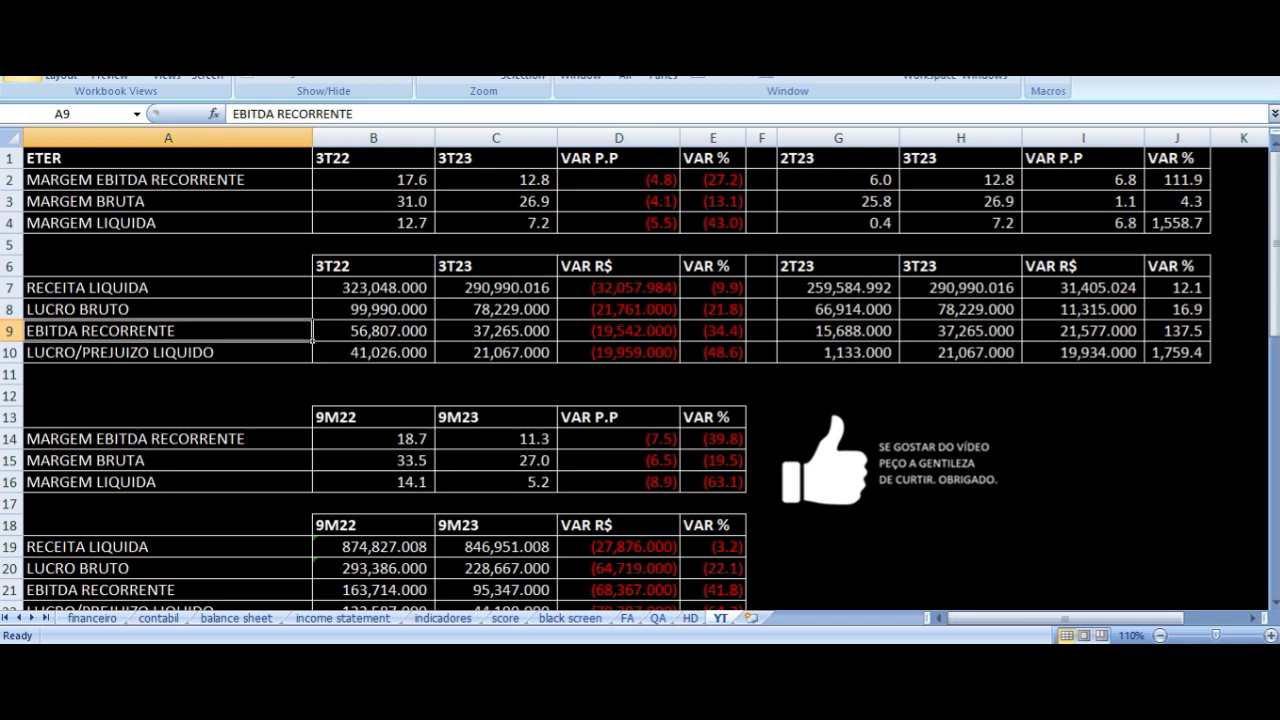
key("Right")
key("Right")
key("Left")
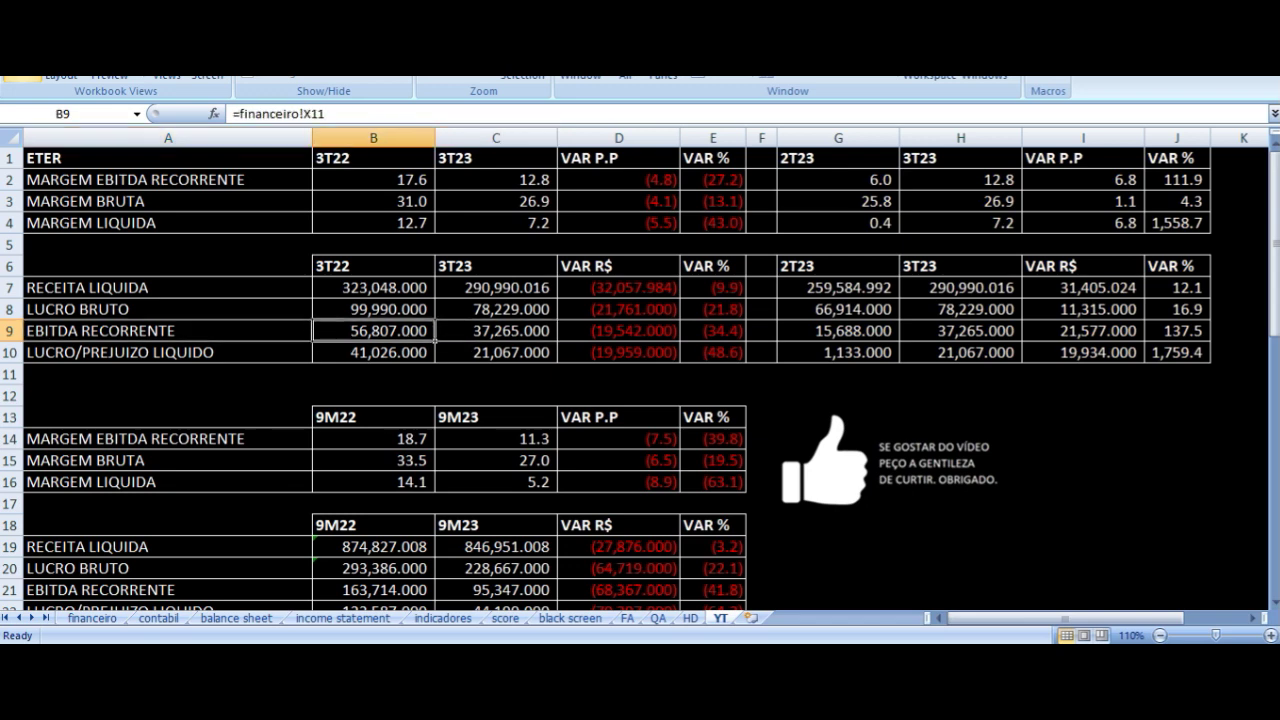
key("Right")
key("Right")
key("Right")
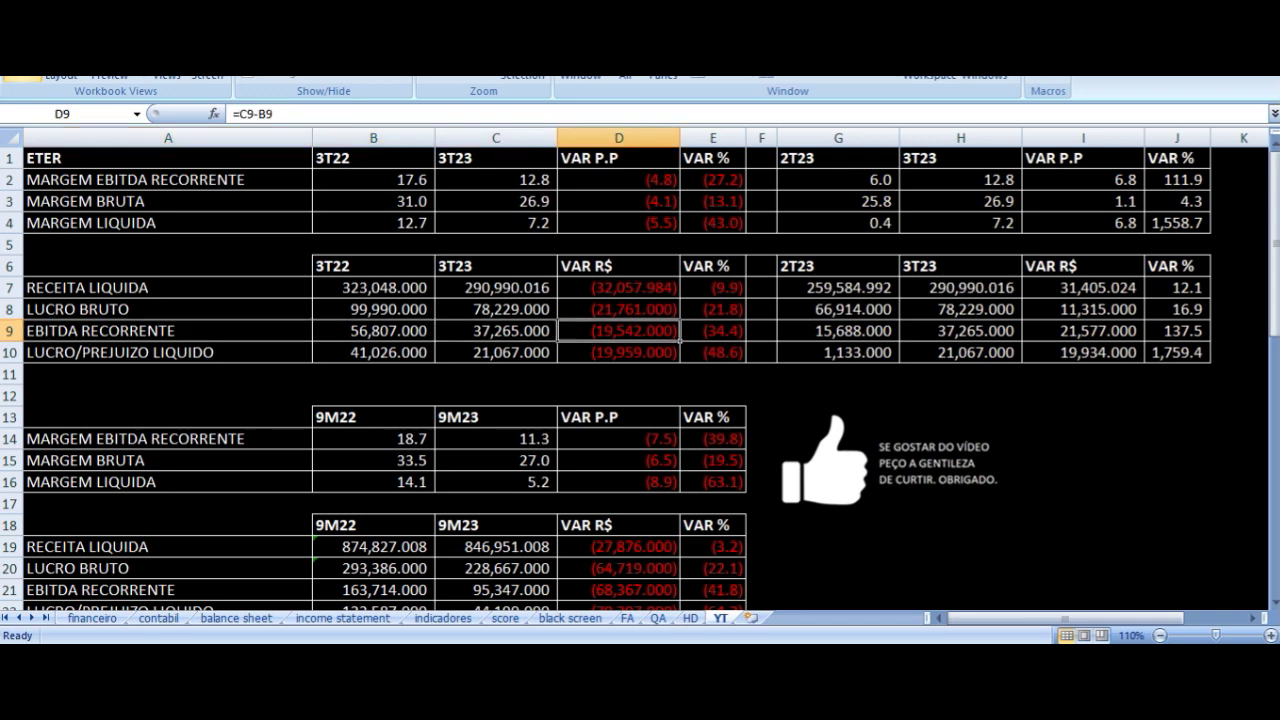
Compare the net profit of 3T22 and 3T23 and check its variation in R$ and percent.
key("Down")
key("Left")
key("Left")
key("Left")
key("Left")
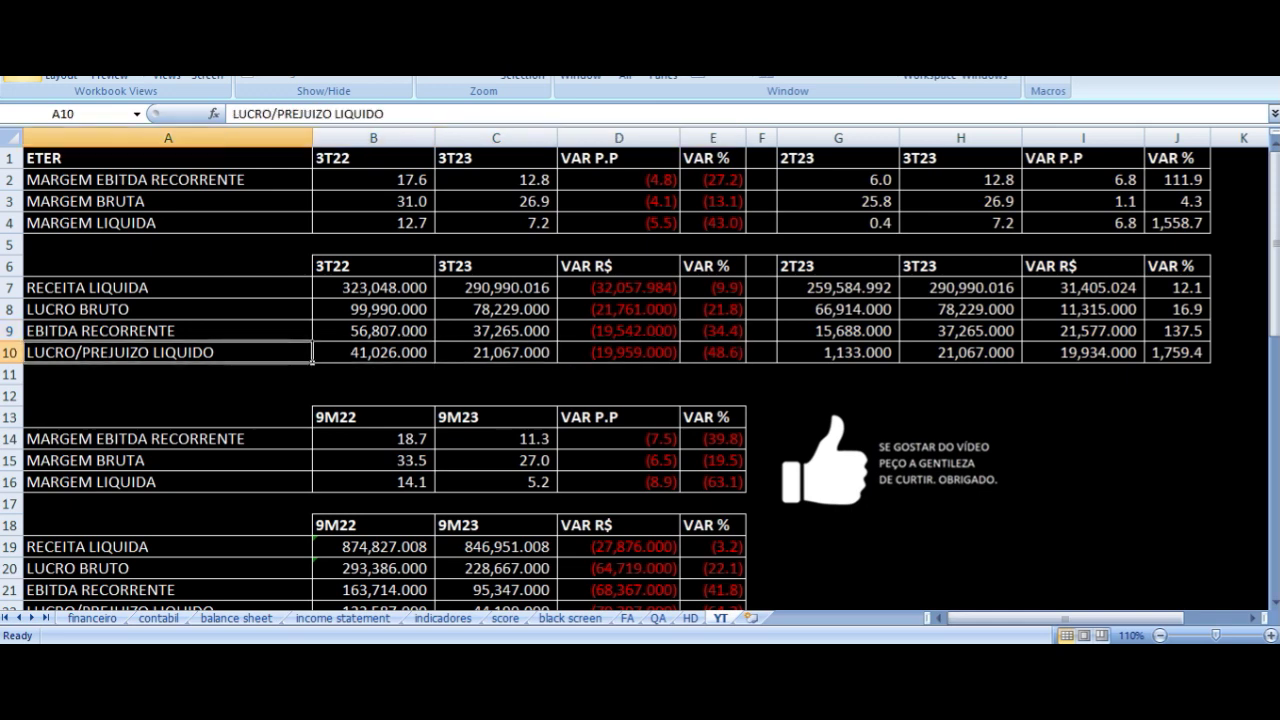
key("Right")
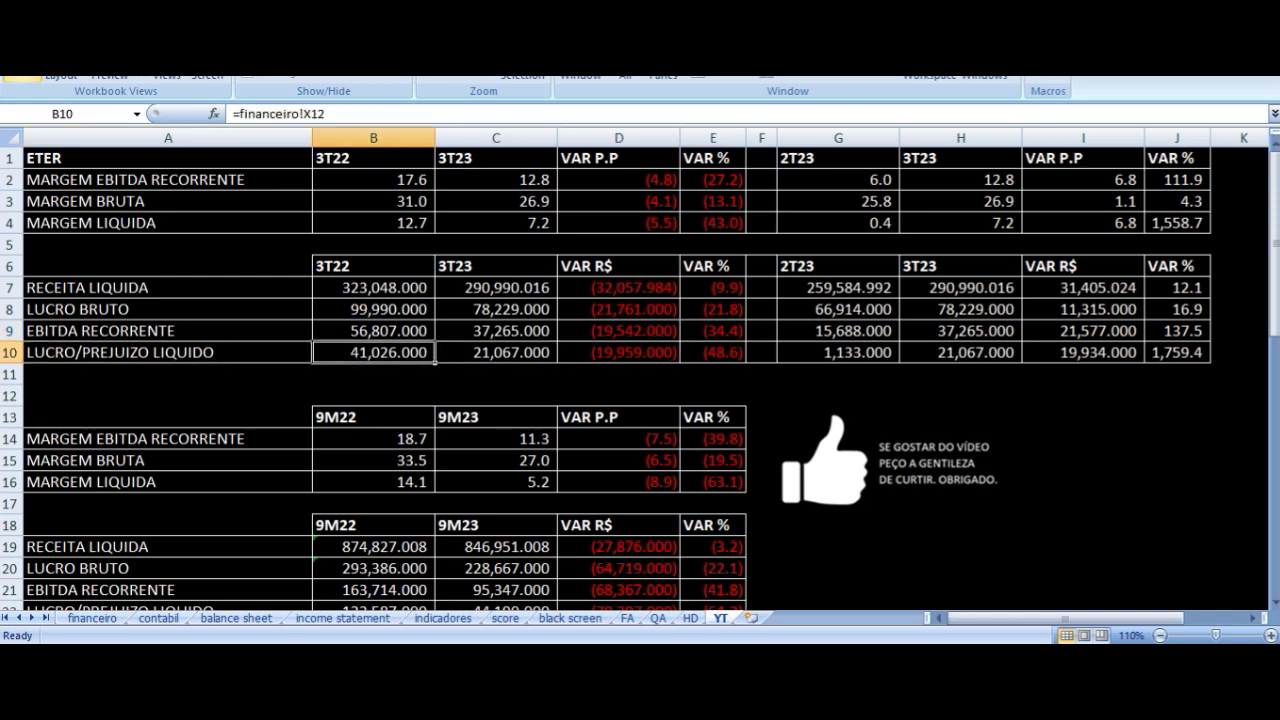
key("Right")
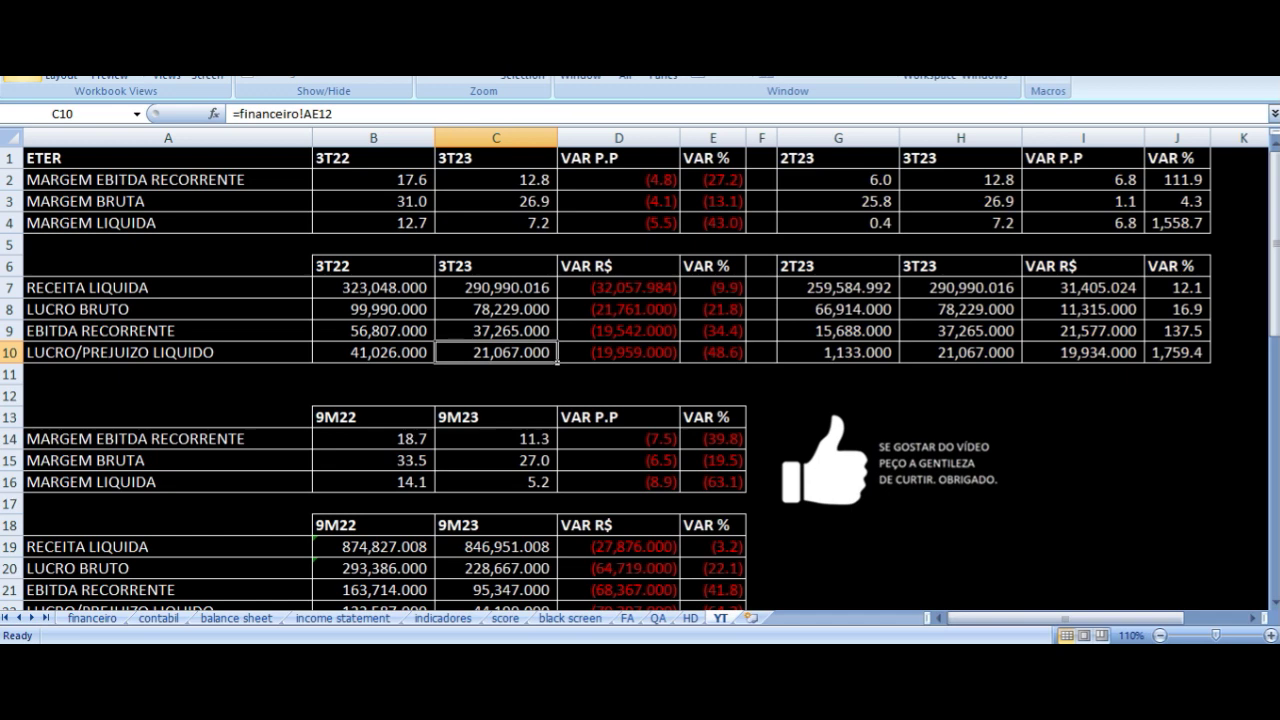
key("Right")
key("Right")
Move to the 2T23 versus 3T23 block and compare the recurring EBITDA margins and their percentage-point change.
key("Up")
key("Up")
key("Up")
key("Up")
key("Up")
key("Up")
key("Up")
key("Up")
key("Up")
key("Right")
key("Right")
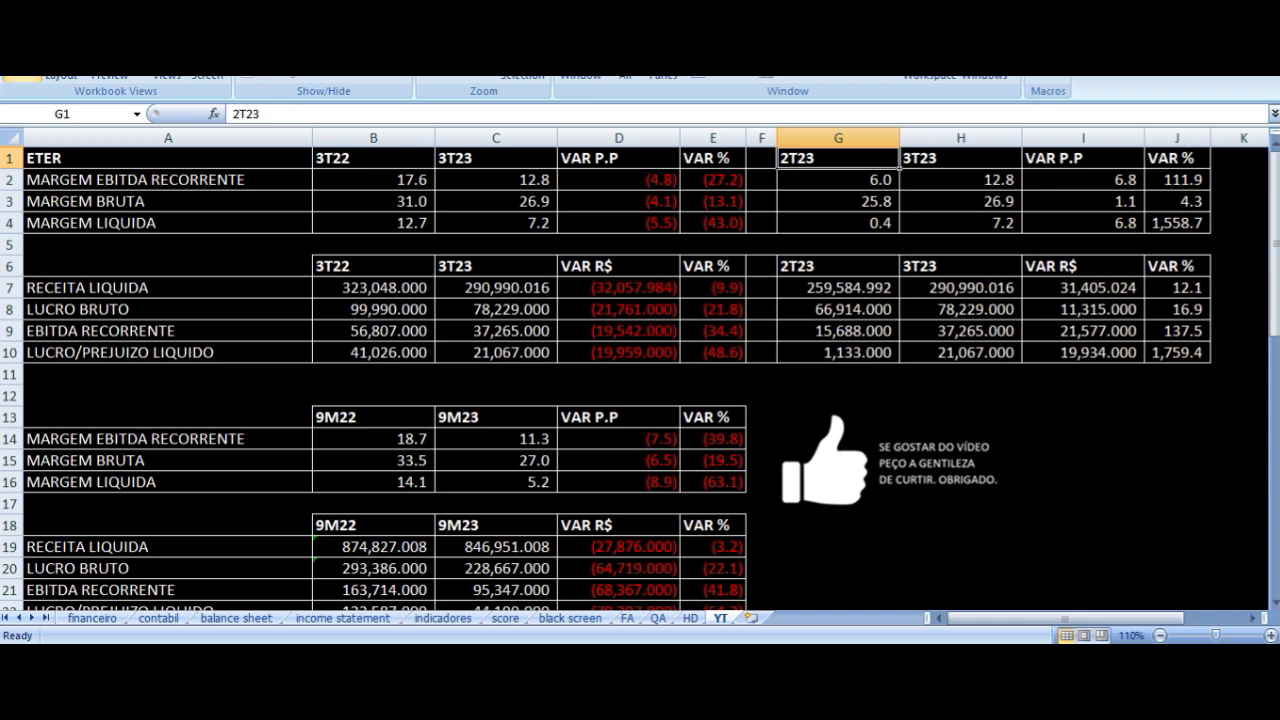
key("Down")
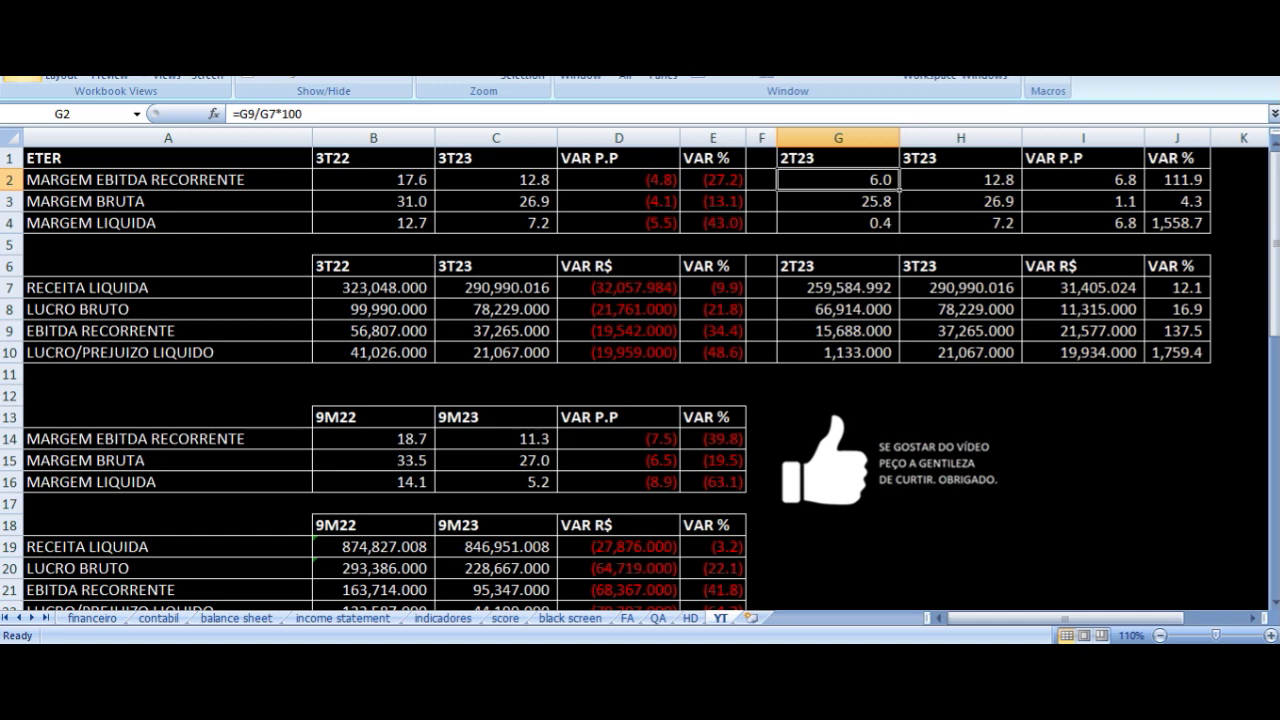
key("Right")
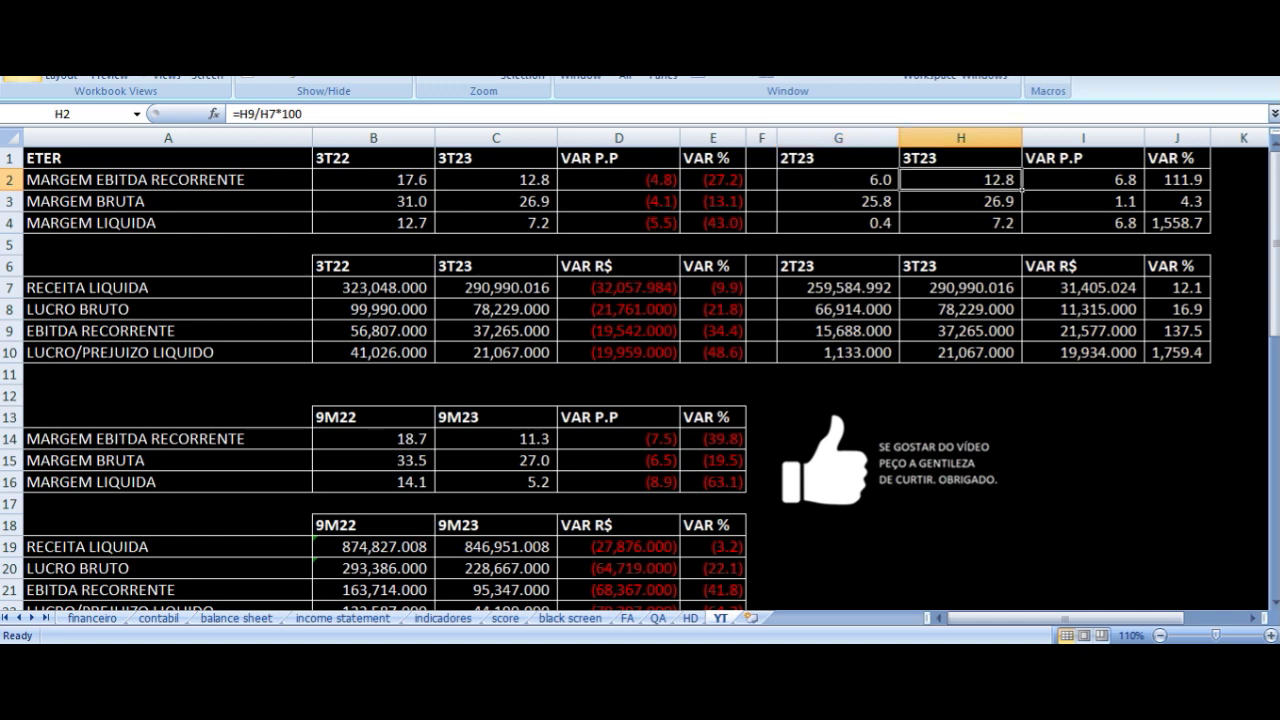
key("Right")
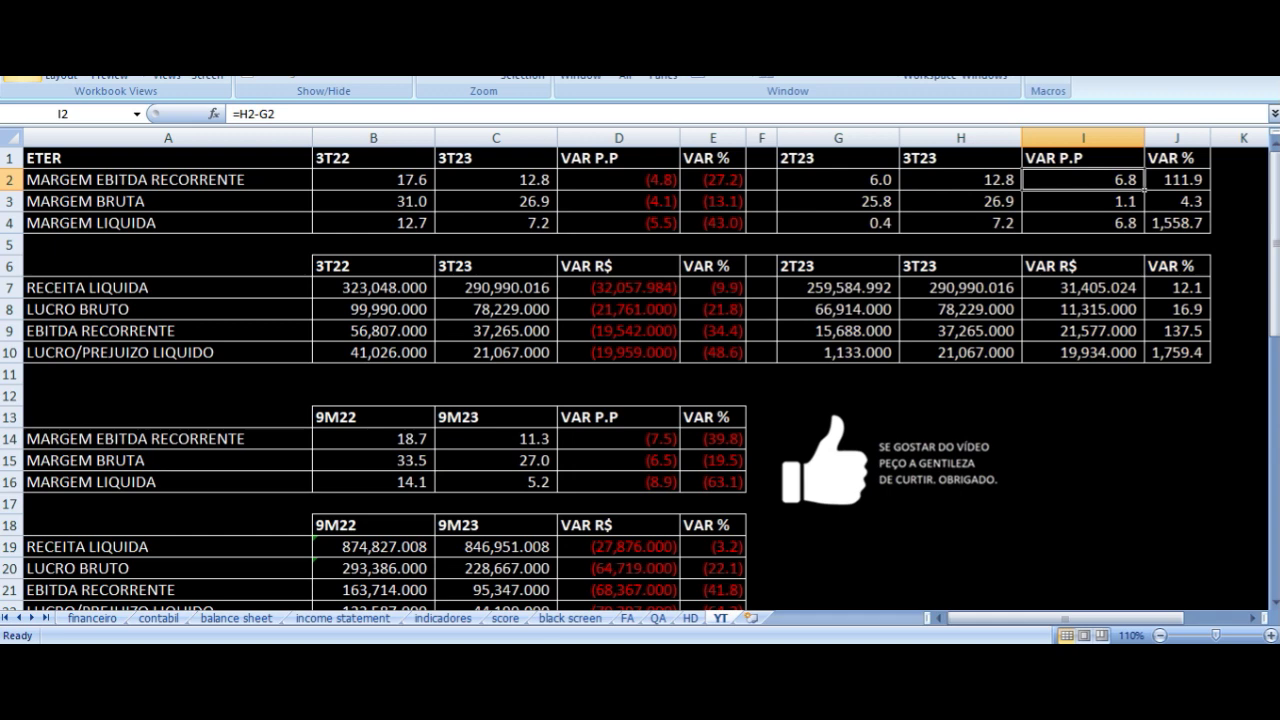
Compare the gross margins of 2T23 and 3T23, including the variation in percentage points.
key("Down")
key("Left")
key("Left")
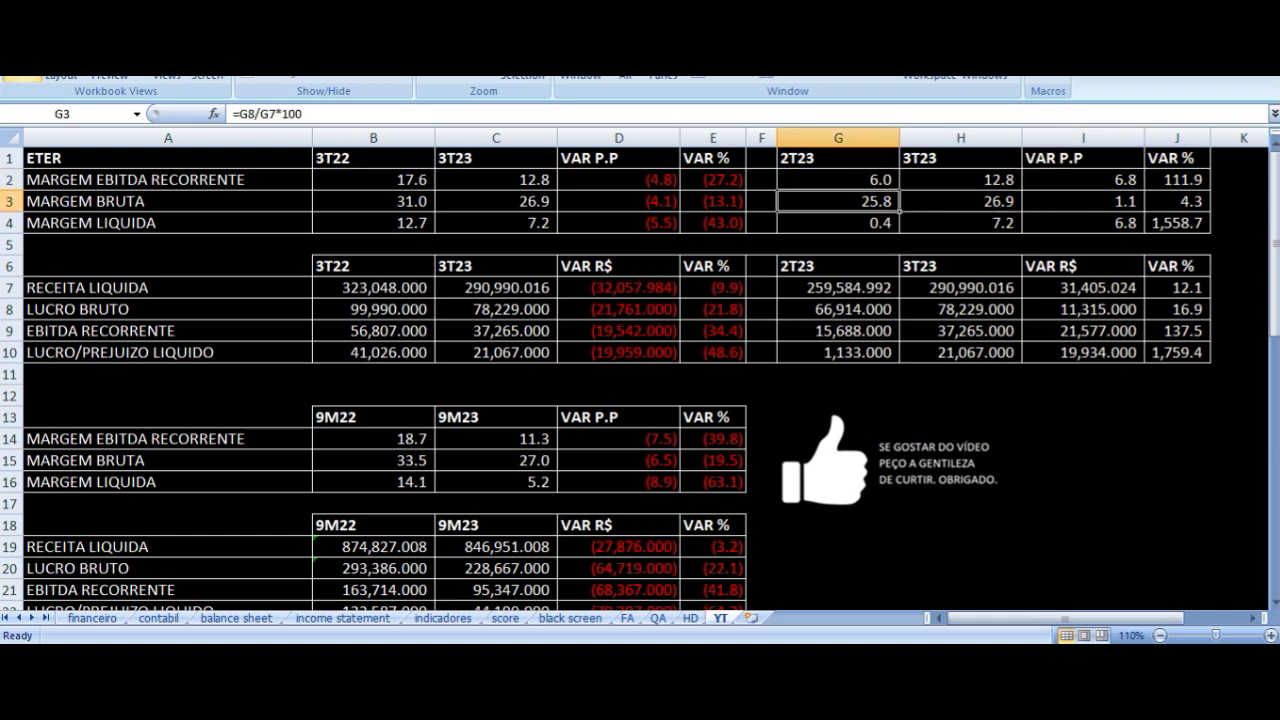
key("Right")
key("Right")
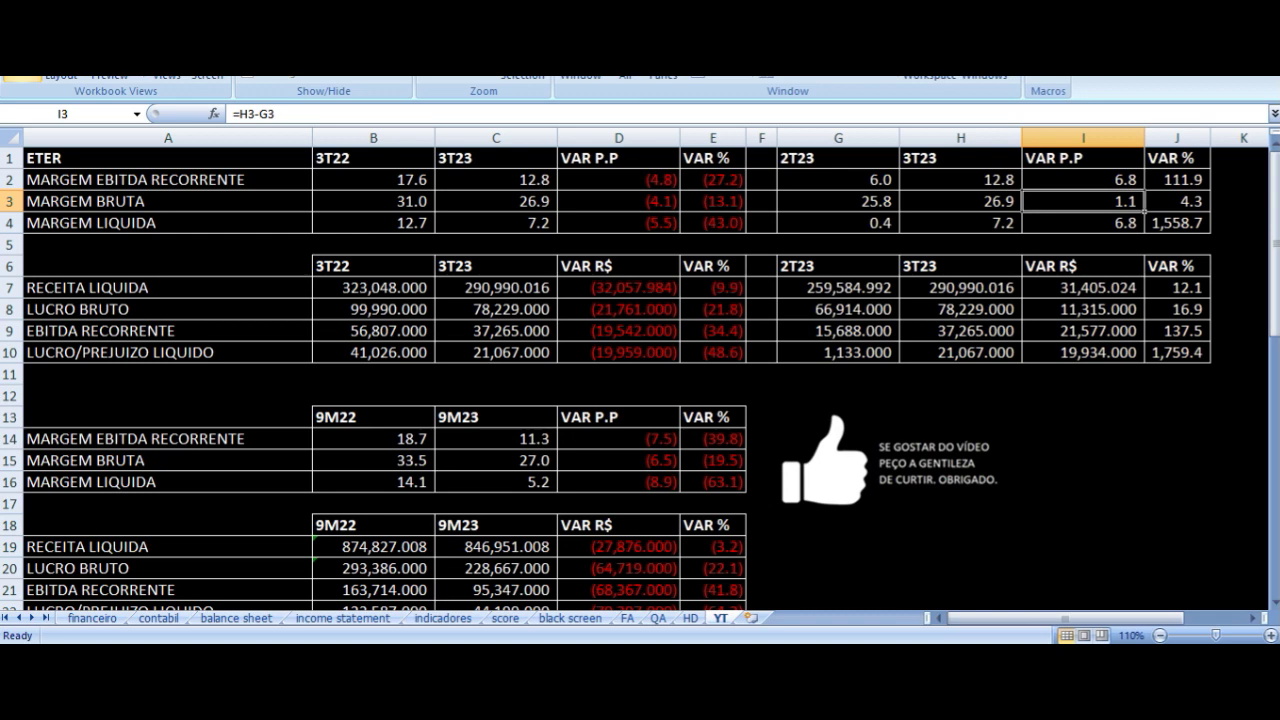
Compare the net margins of 2T23 and 3T23, including the variation in percentage points.
key("Down")
key("Left")
key("Left")
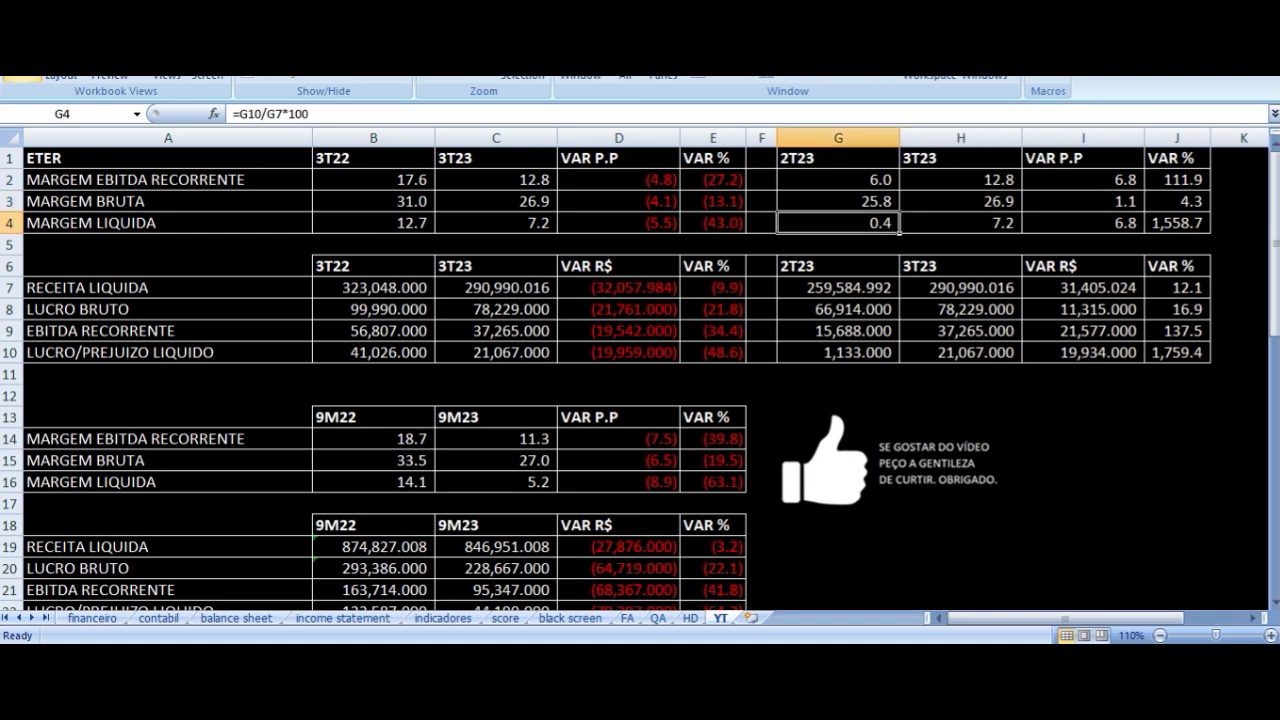
key("Right")
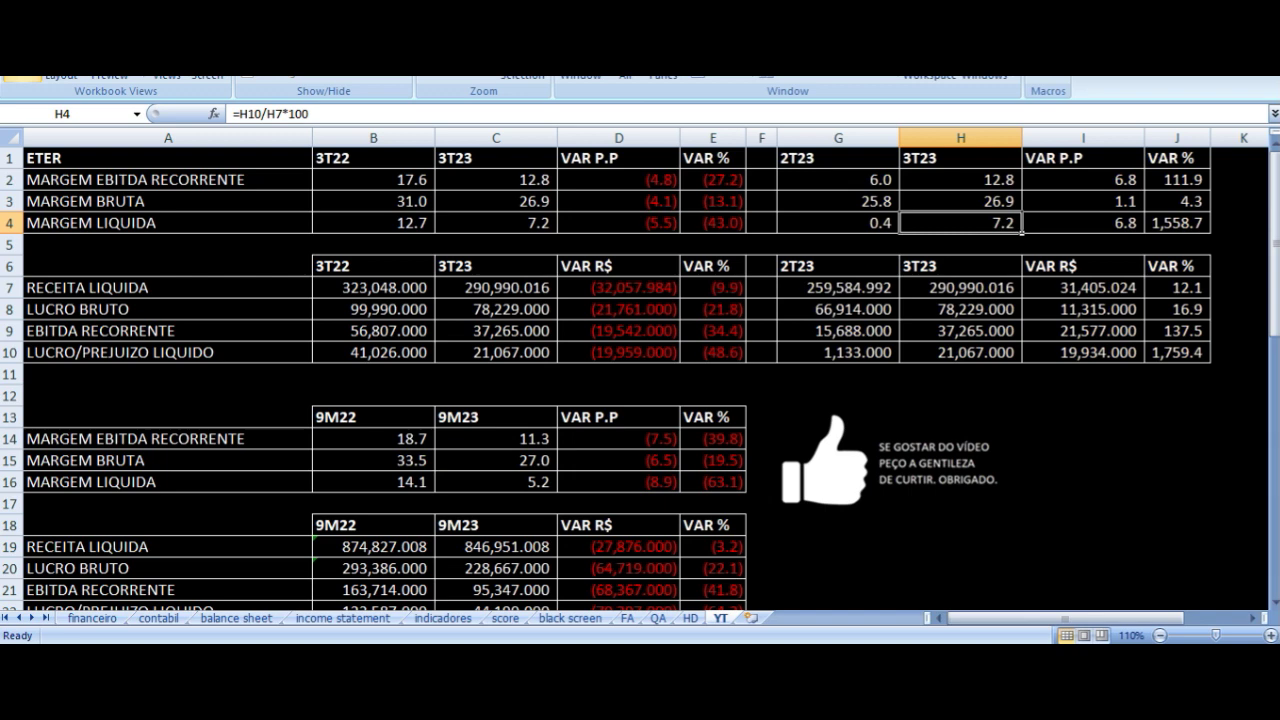
key("Right")
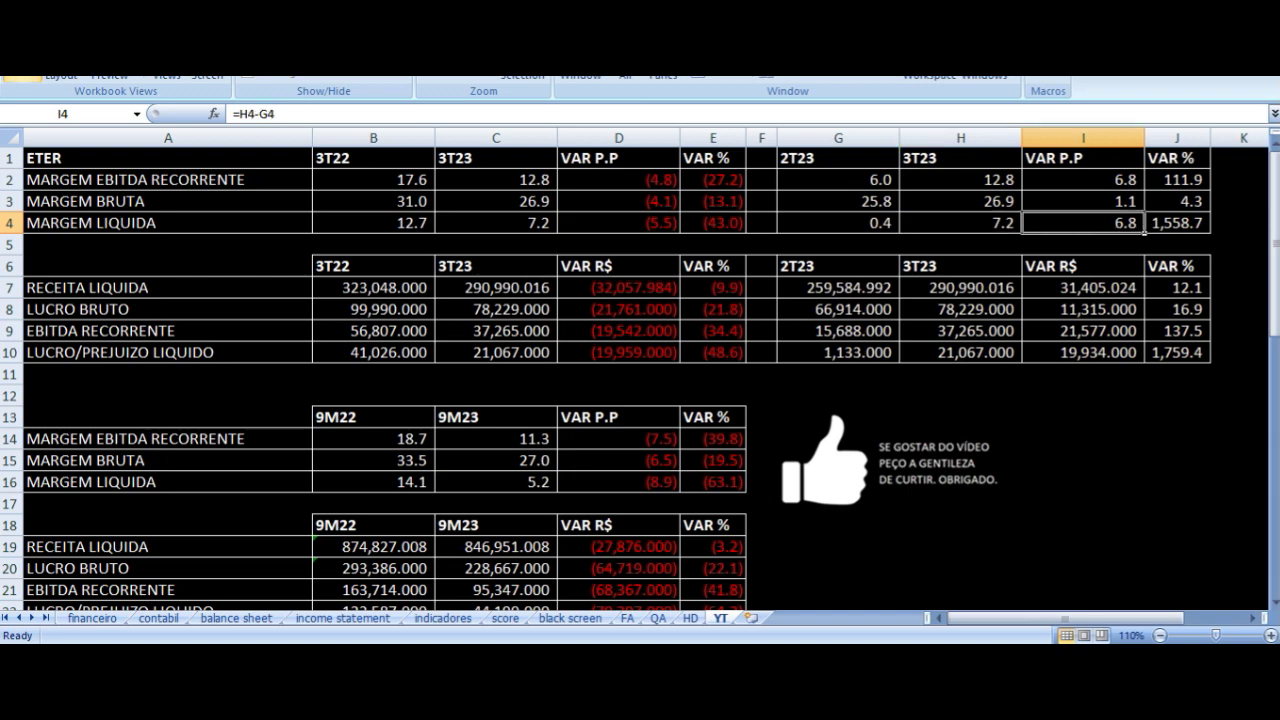
Go over the net revenue row for 2T23 and 3T23, including its variation in R$ and percent.
key("Down")
key("Down")
key("Down")
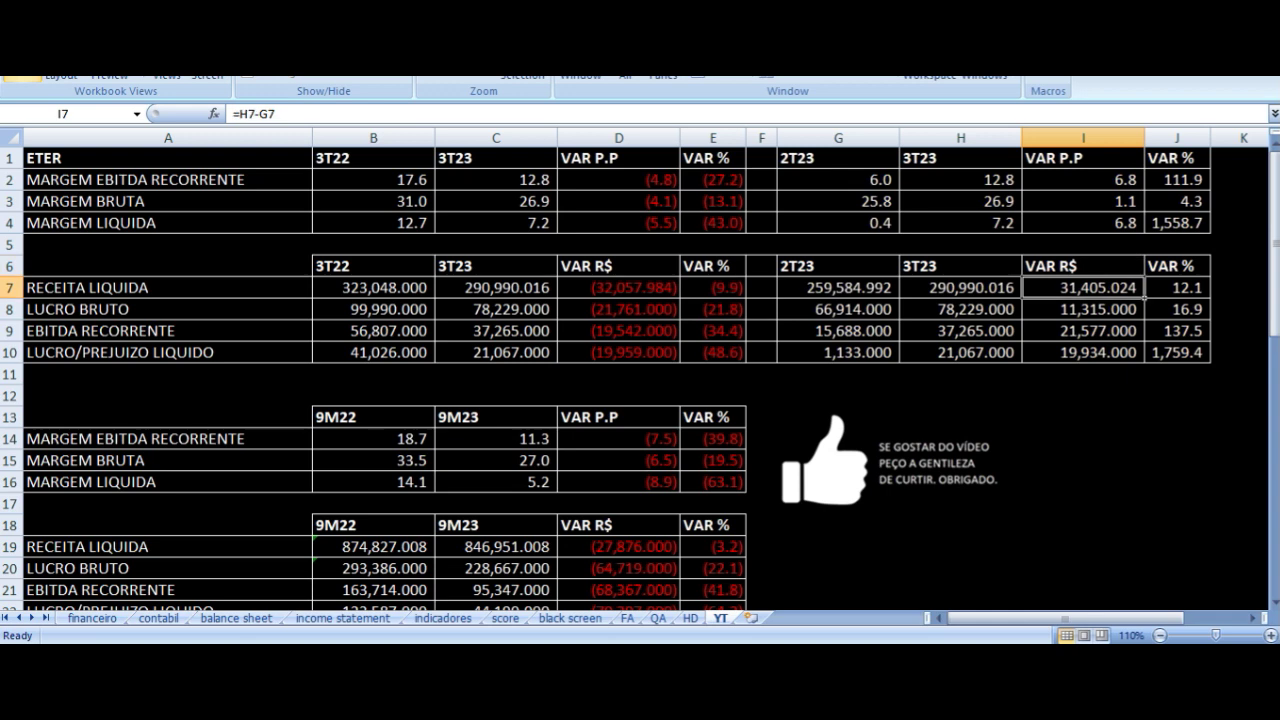
key("Left")
key("Left")
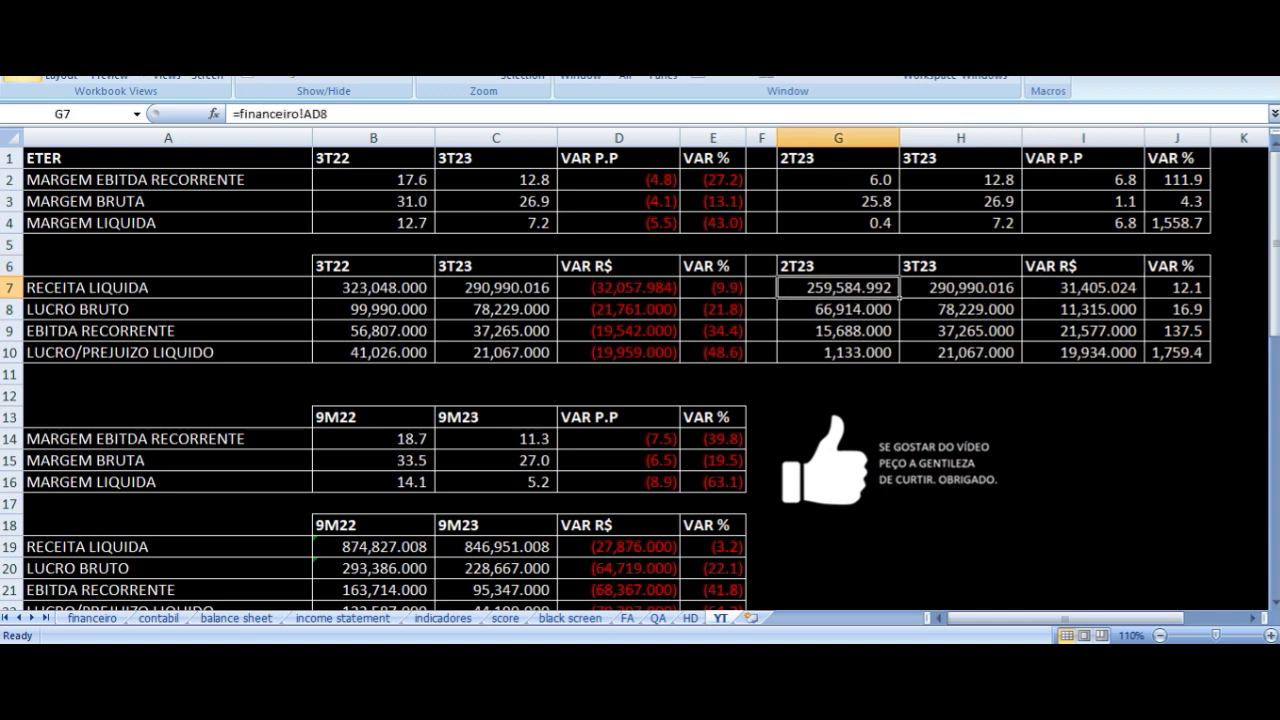
key("Right")
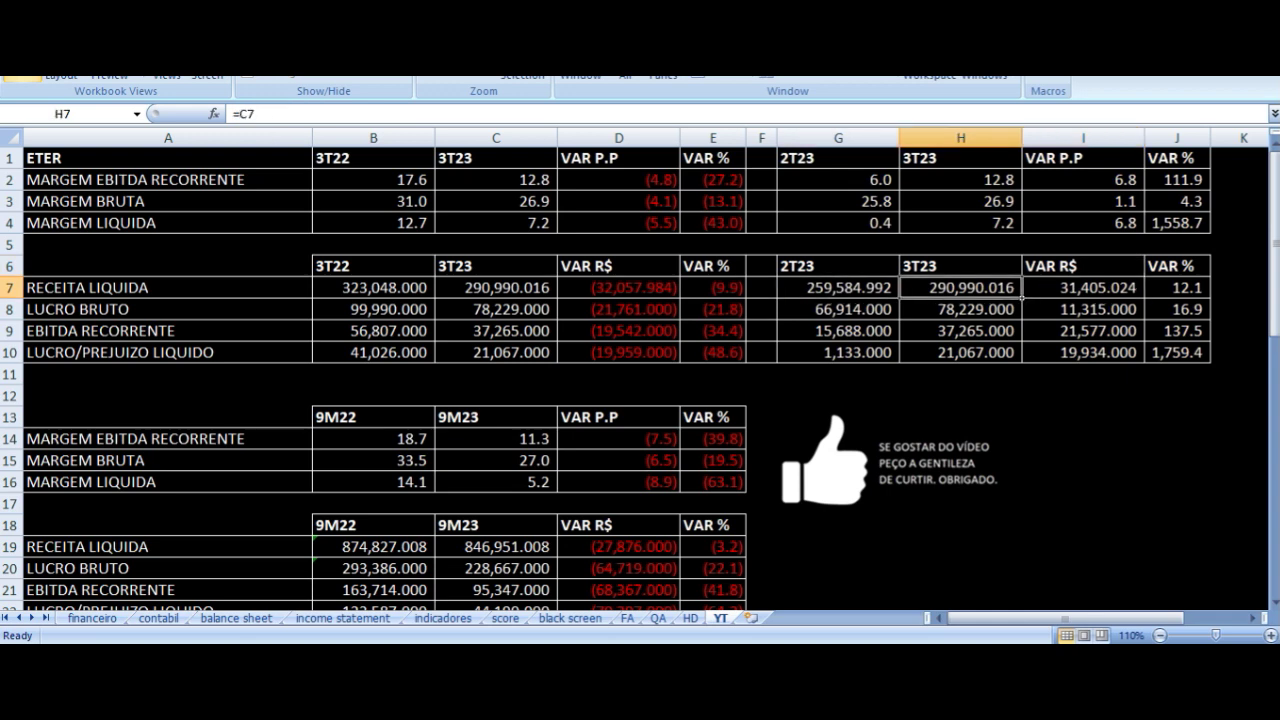
key("Right")
key("Right")
Compare the gross profit of 2T23 and 3T23, including the variation in R$ and percent.
key("Down")
key("Left")
key("Left")
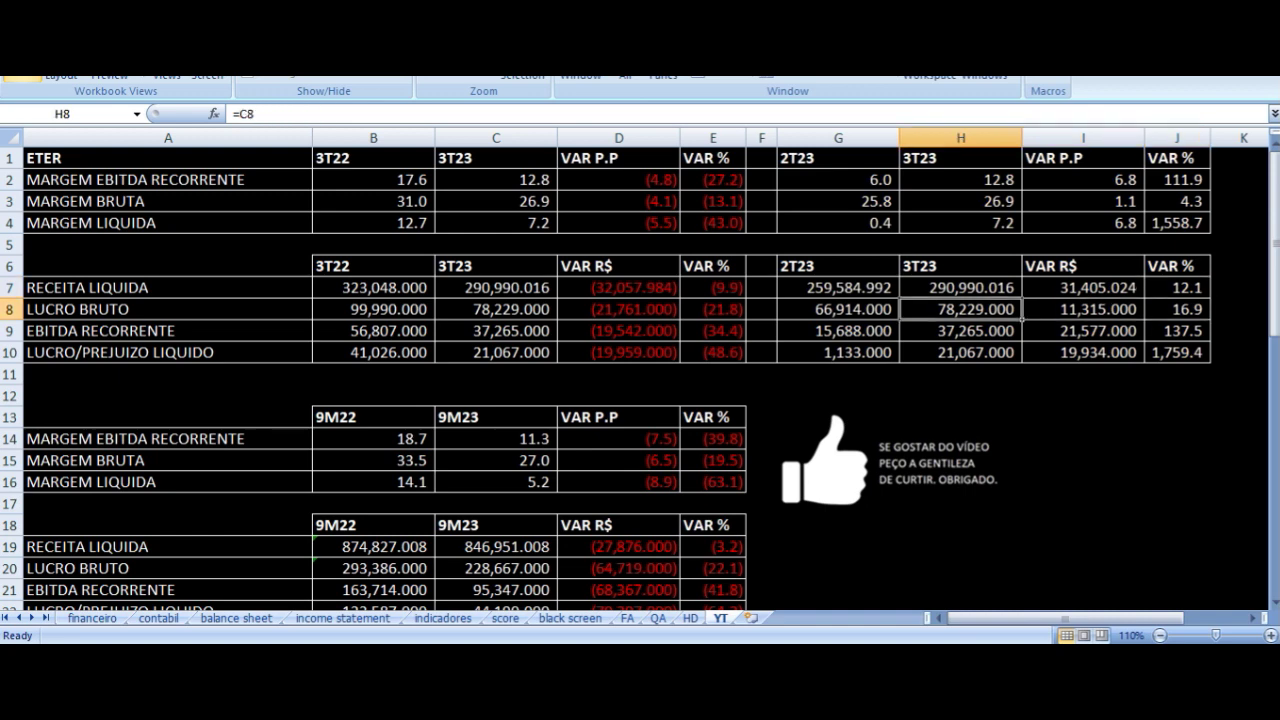
key("Left")
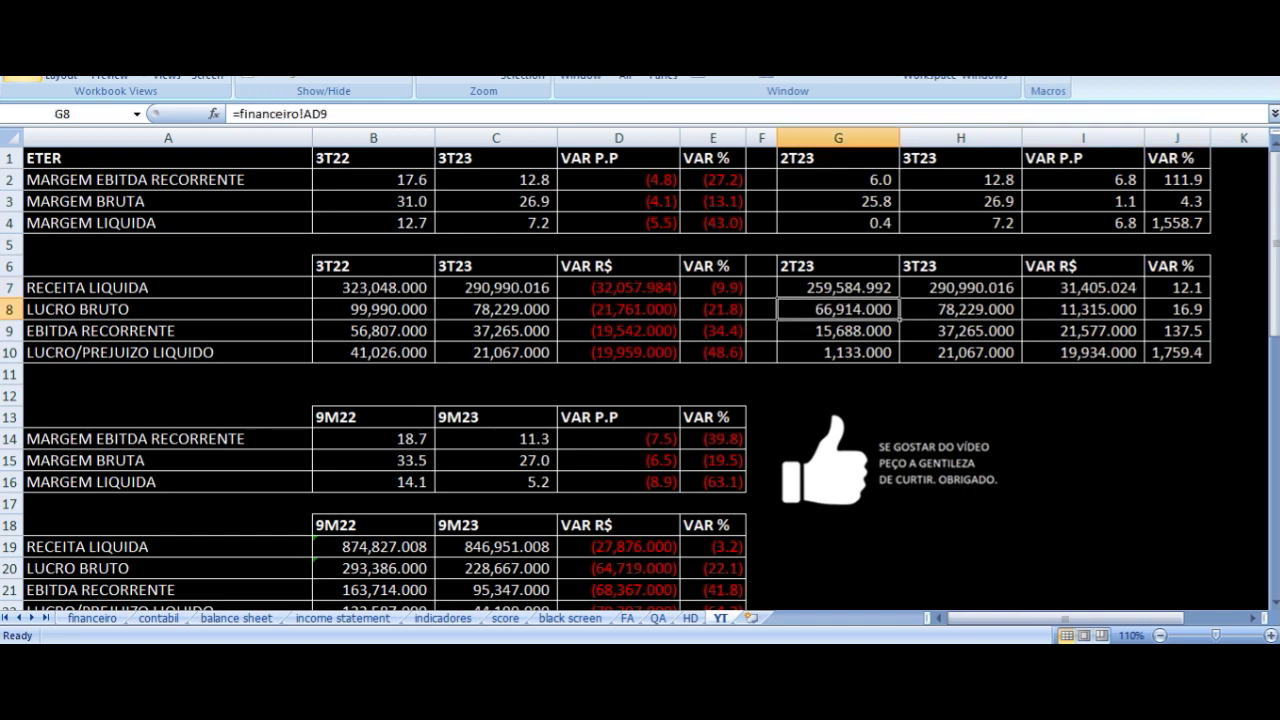
key("Right")
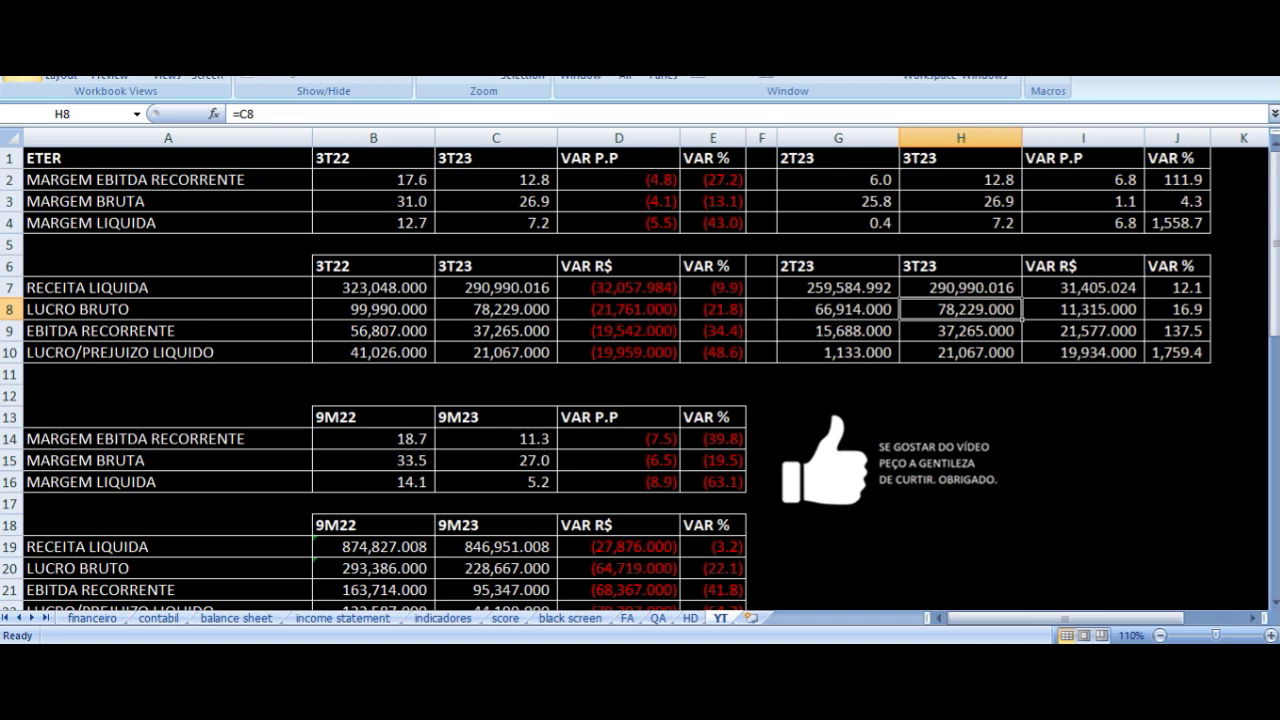
key("Right")
key("Right")
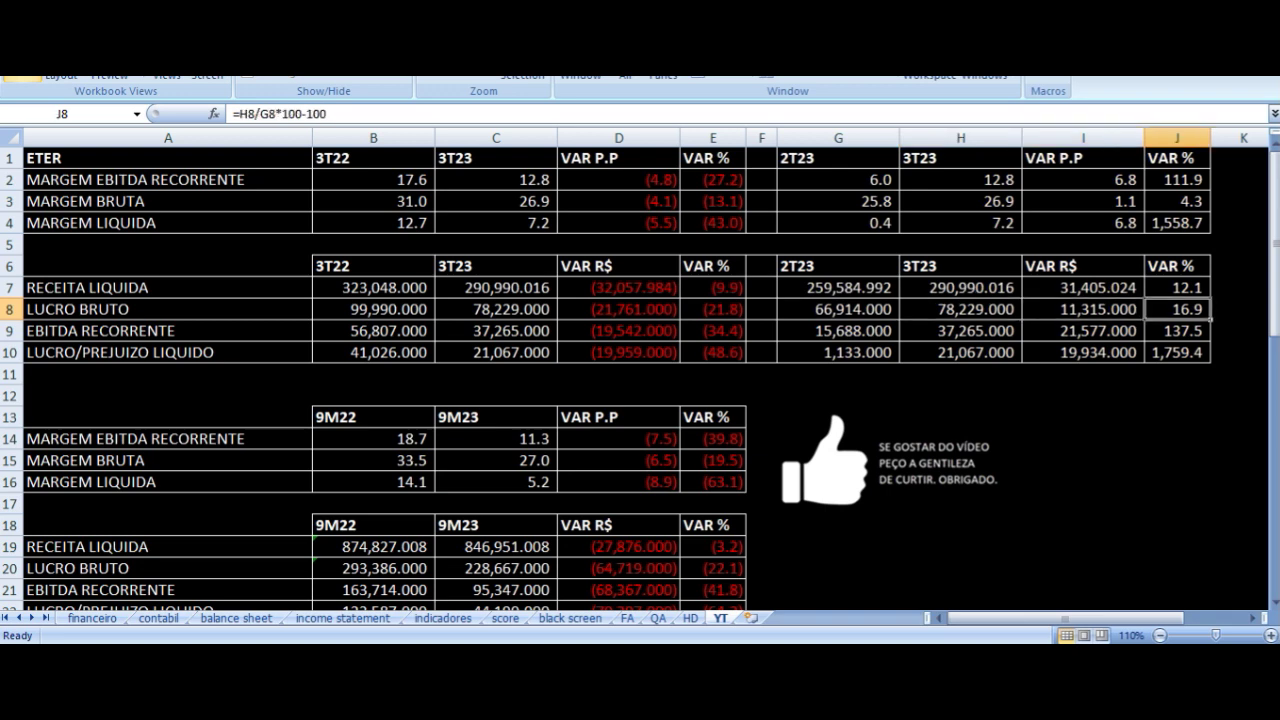
Go over the recurring EBITDA row for 2T23 and 3T23, checking its variation in percent and in R$.
key("Down")
key("Left")
key("Left")
key("Left")
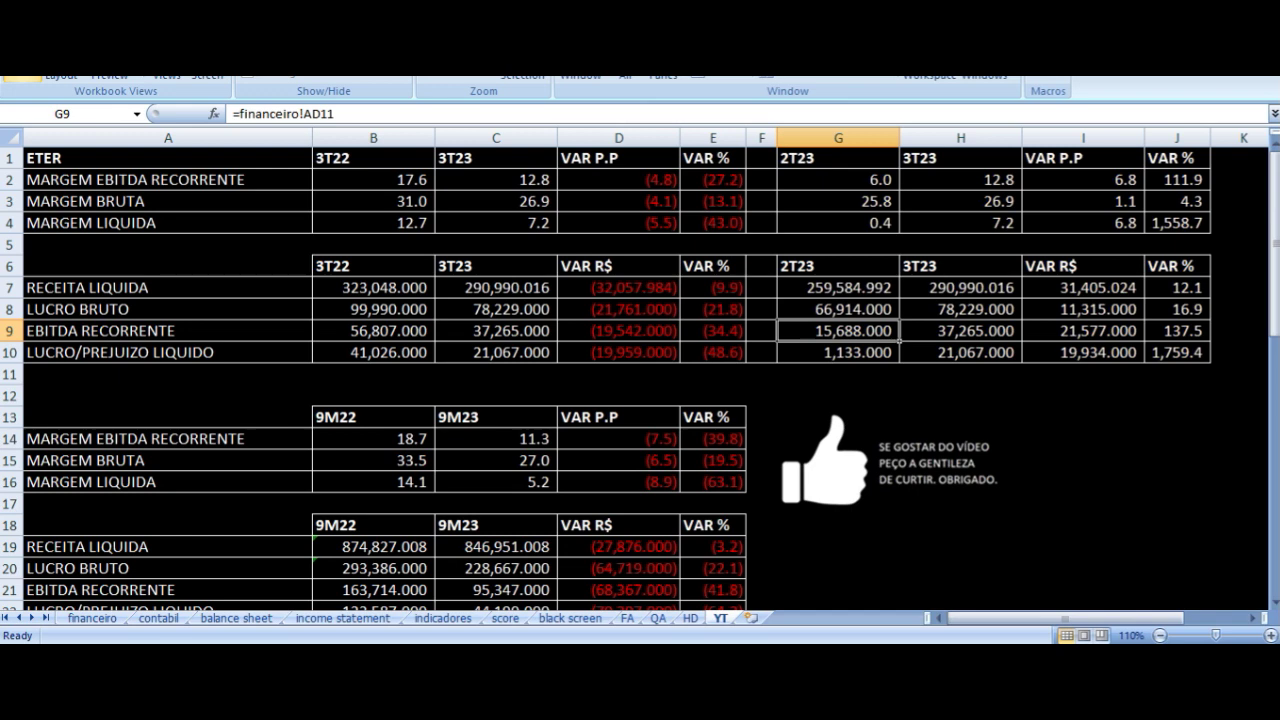
key("Right")
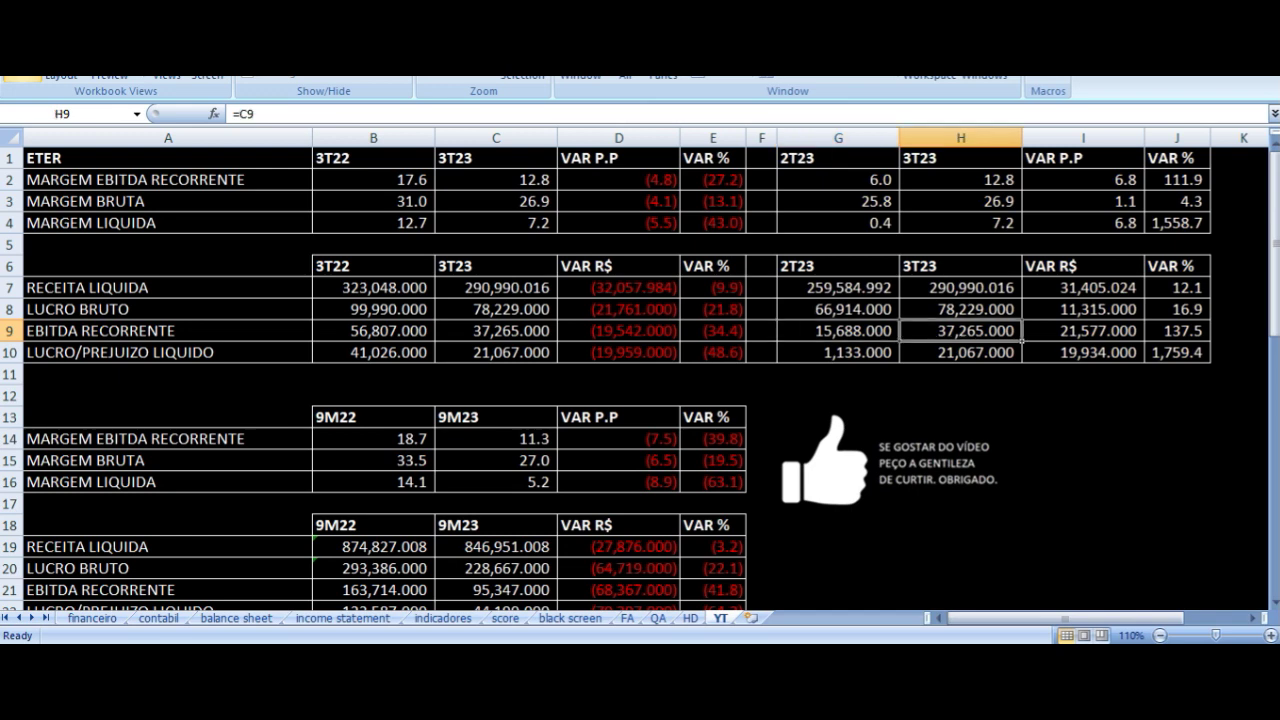
key("Right")
key("Right")
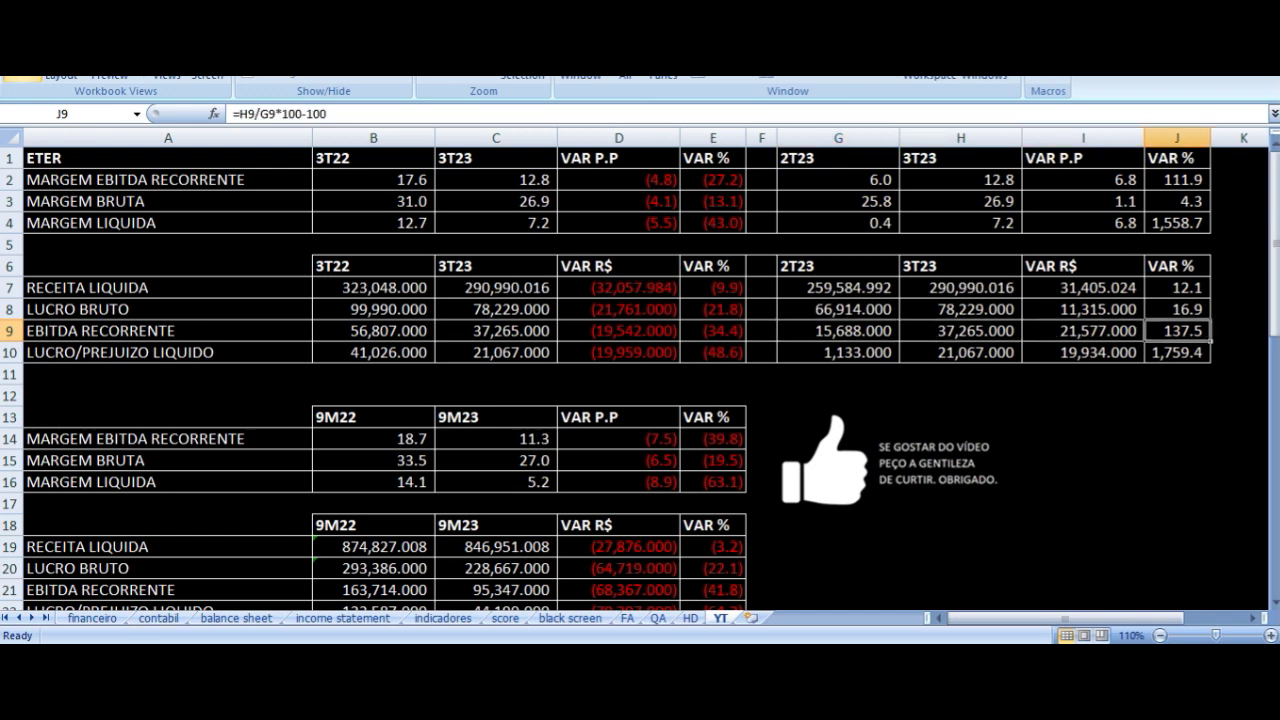
key("Left")
key("Left")
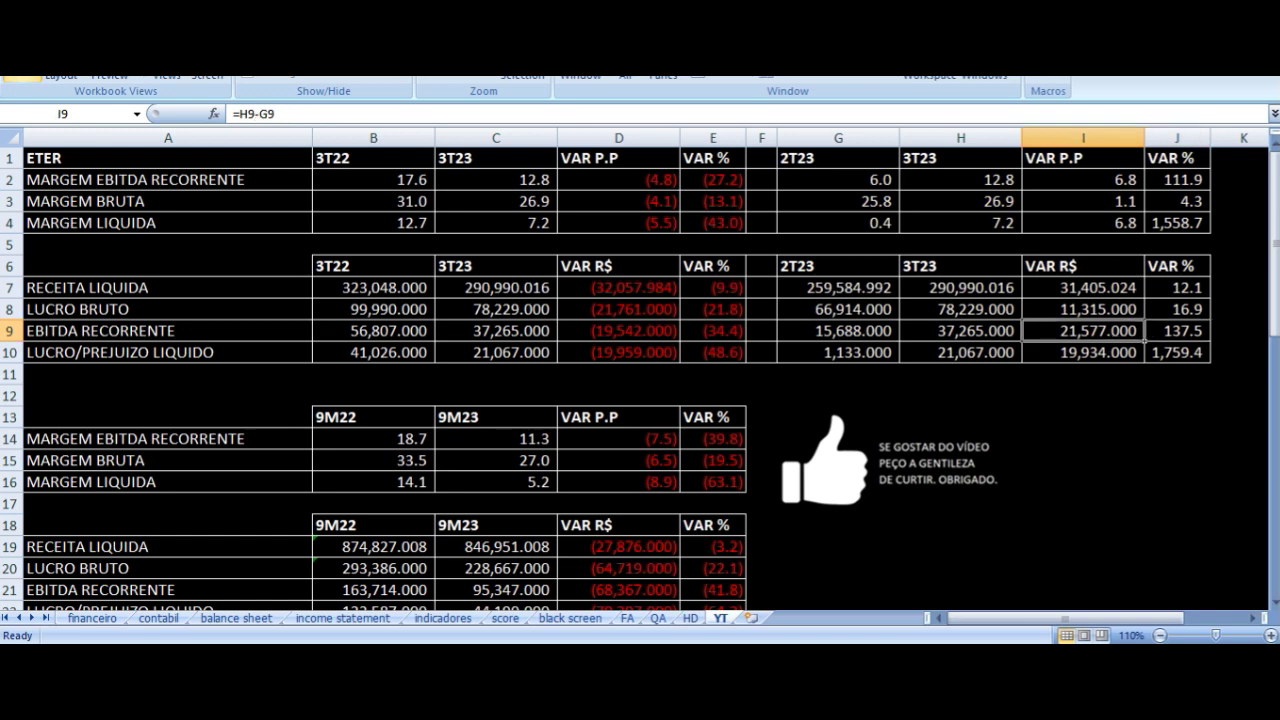
key("Right")
Compare the net profit of 2T23 and 3T23 with its variations, and highlight the whole 2T23 versus 3T23 block, G1:J10.
key("Down")
key("Left")
key("Left")
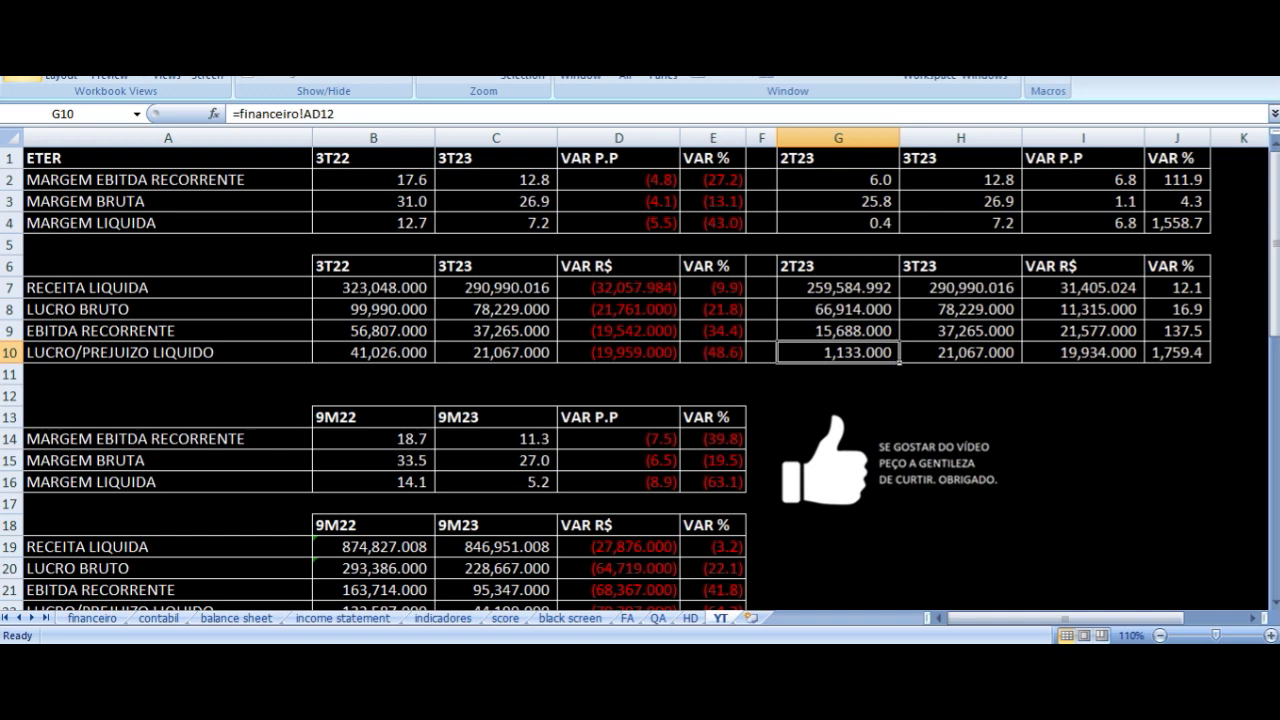
key("Right")
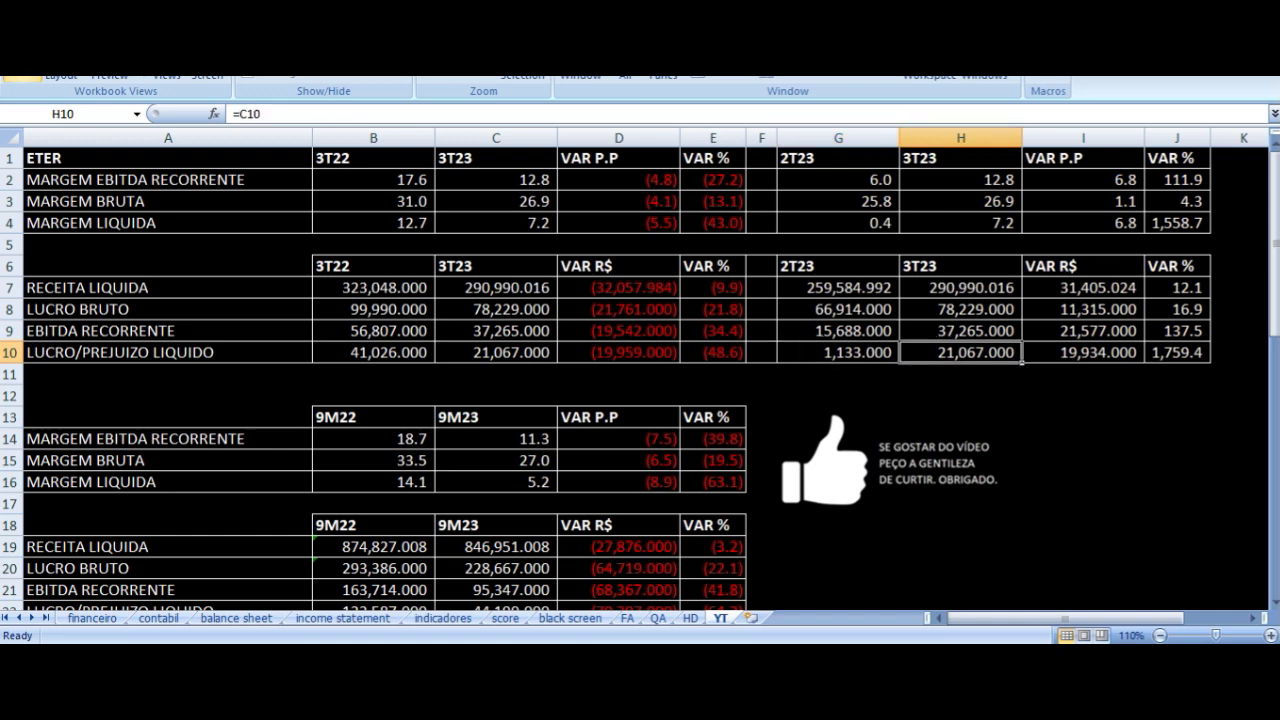
key("Right")
key("Right")
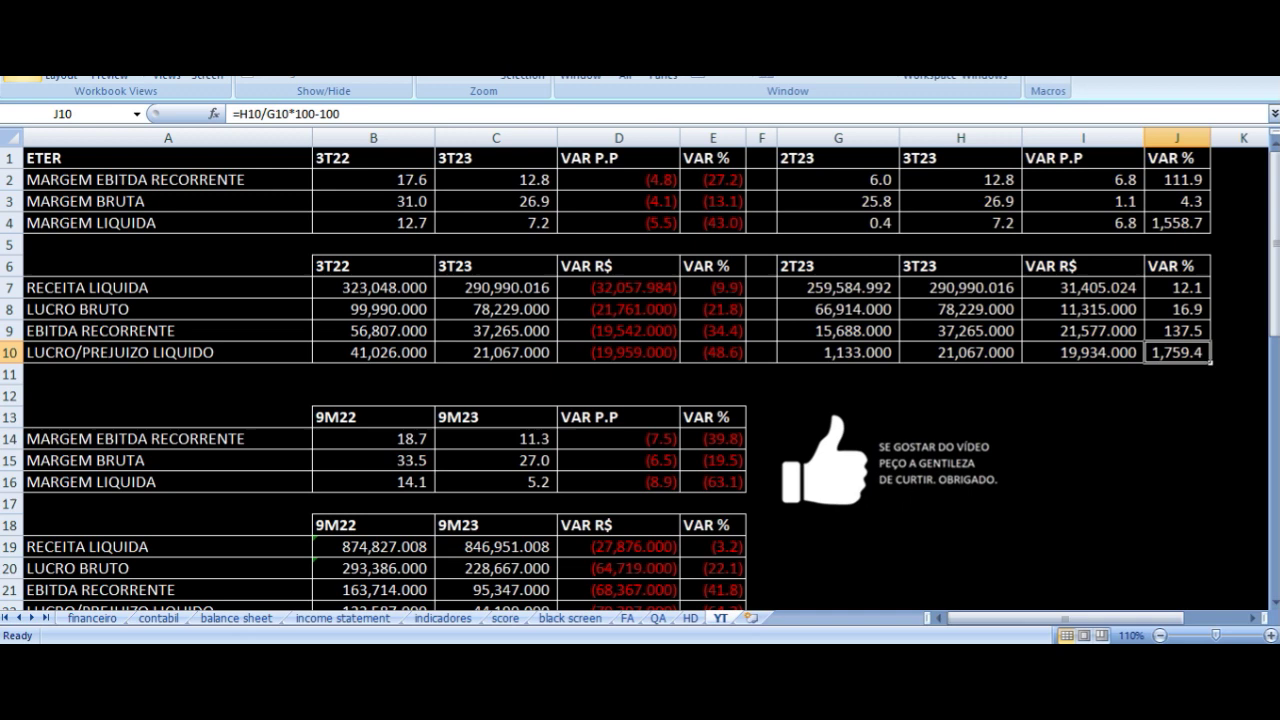
key("Left")
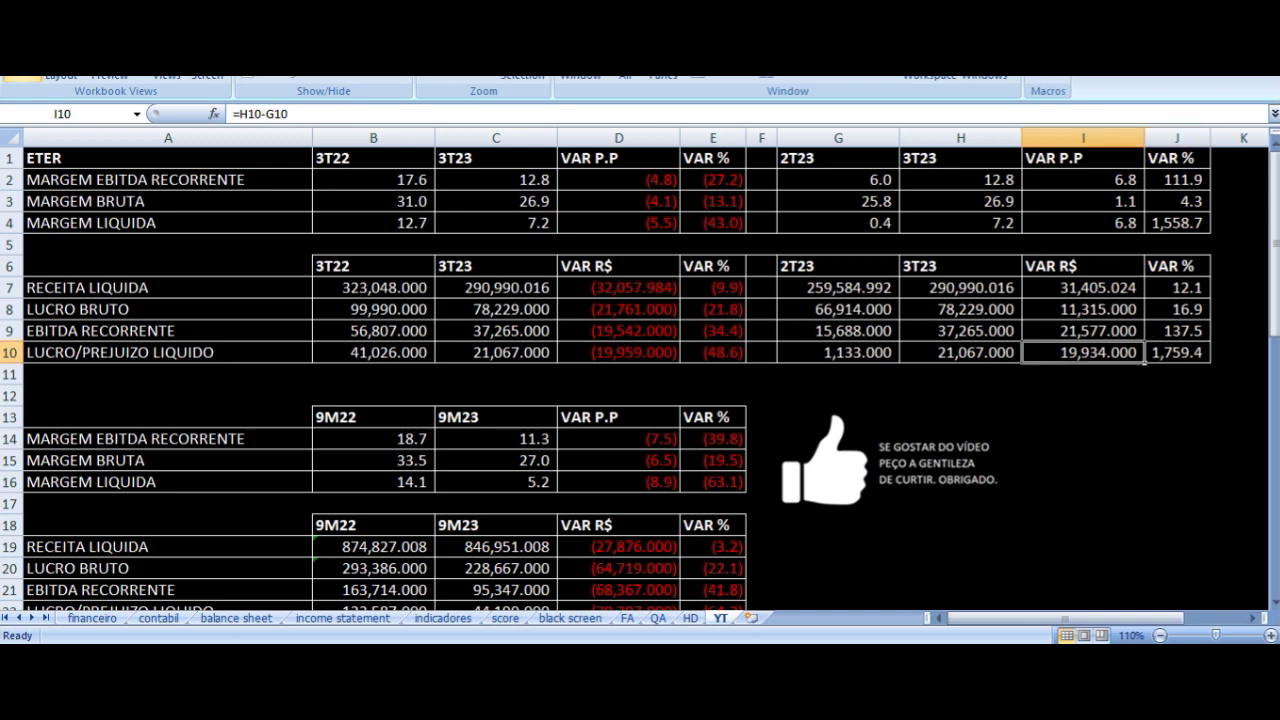
key("Right")
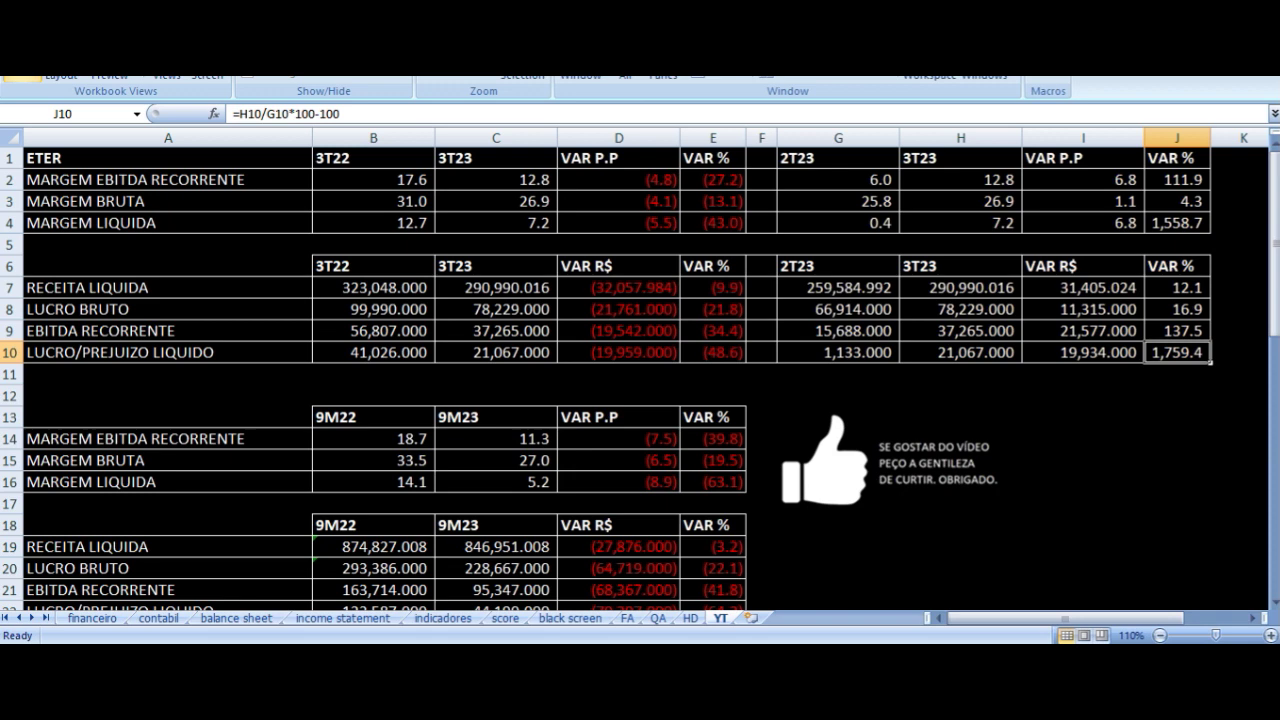
left_click_drag(834, 160, 1158, 352)
Move to the 9M22 versus 9M23 margin block and point out its two period headers.
scroll(512, 318, "down", 3)
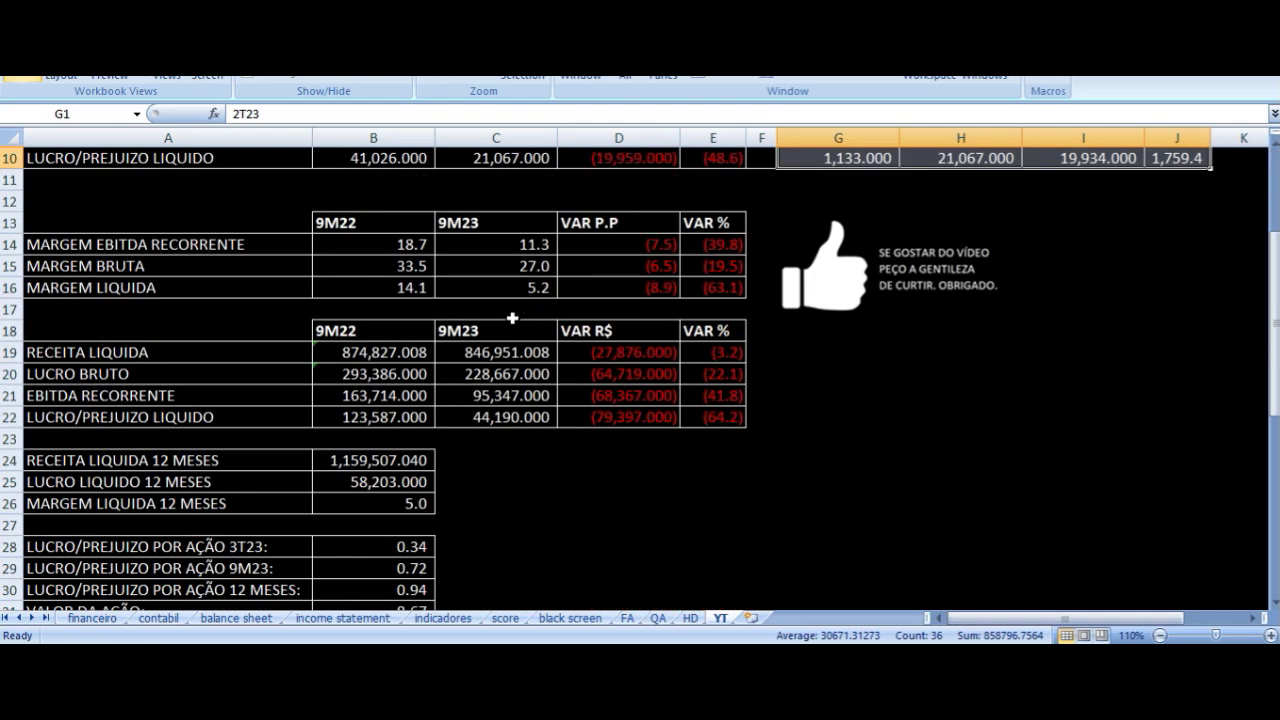
scroll(305, 238, "down", 1)
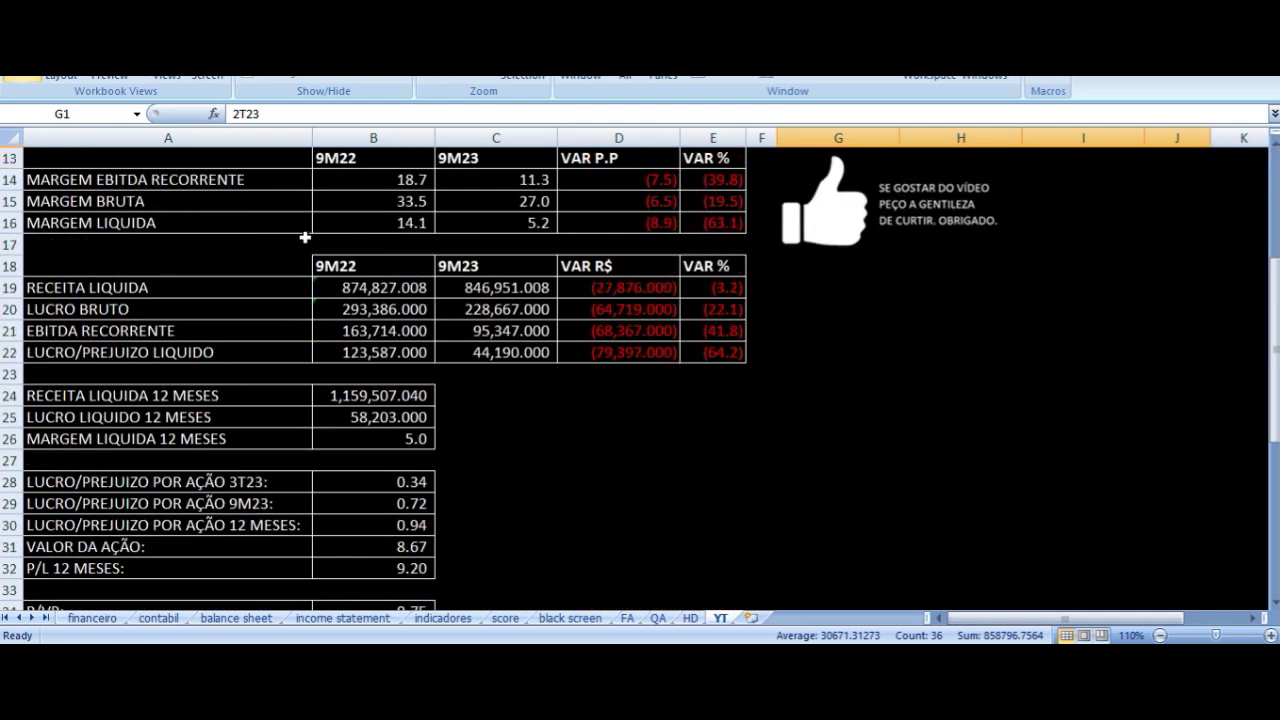
left_click(366, 162)
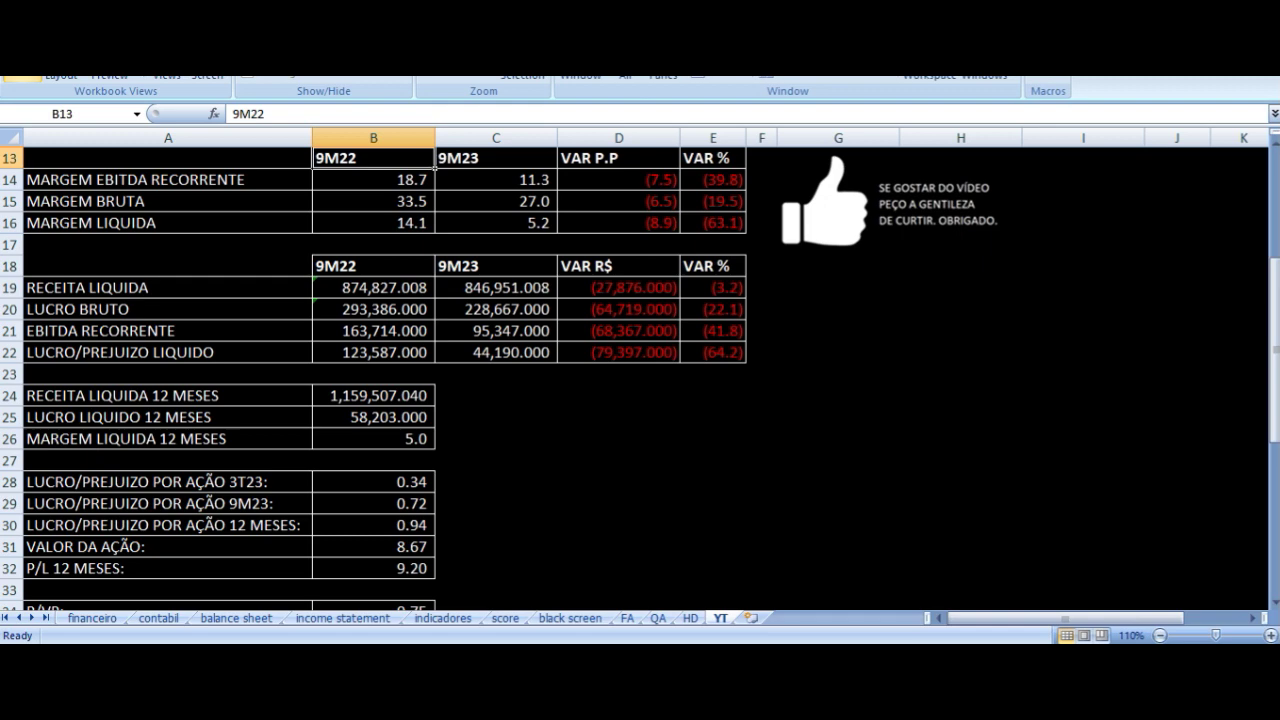
left_click(553, 166)
Compare the recurring EBITDA margins of 9M22 and 9M23, including the variation in percentage points and percent.
left_click(431, 182)
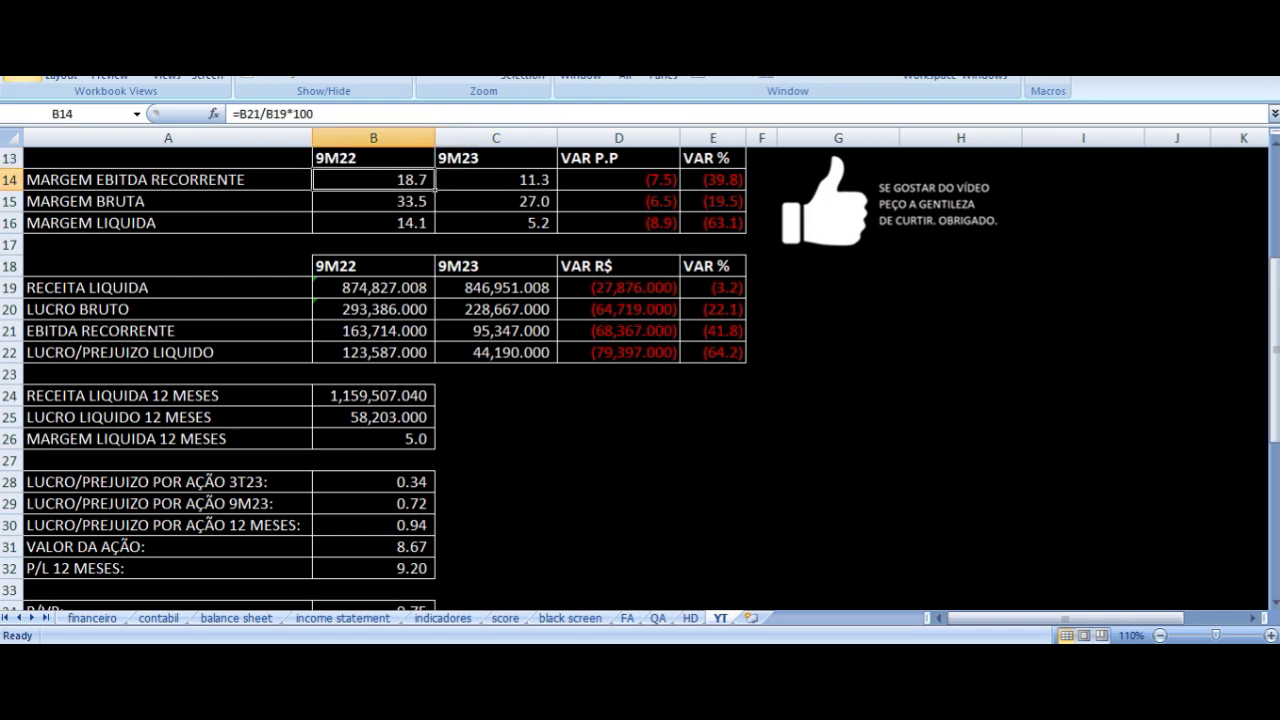
left_click(311, 187)
left_click(431, 185)
left_click(679, 187)
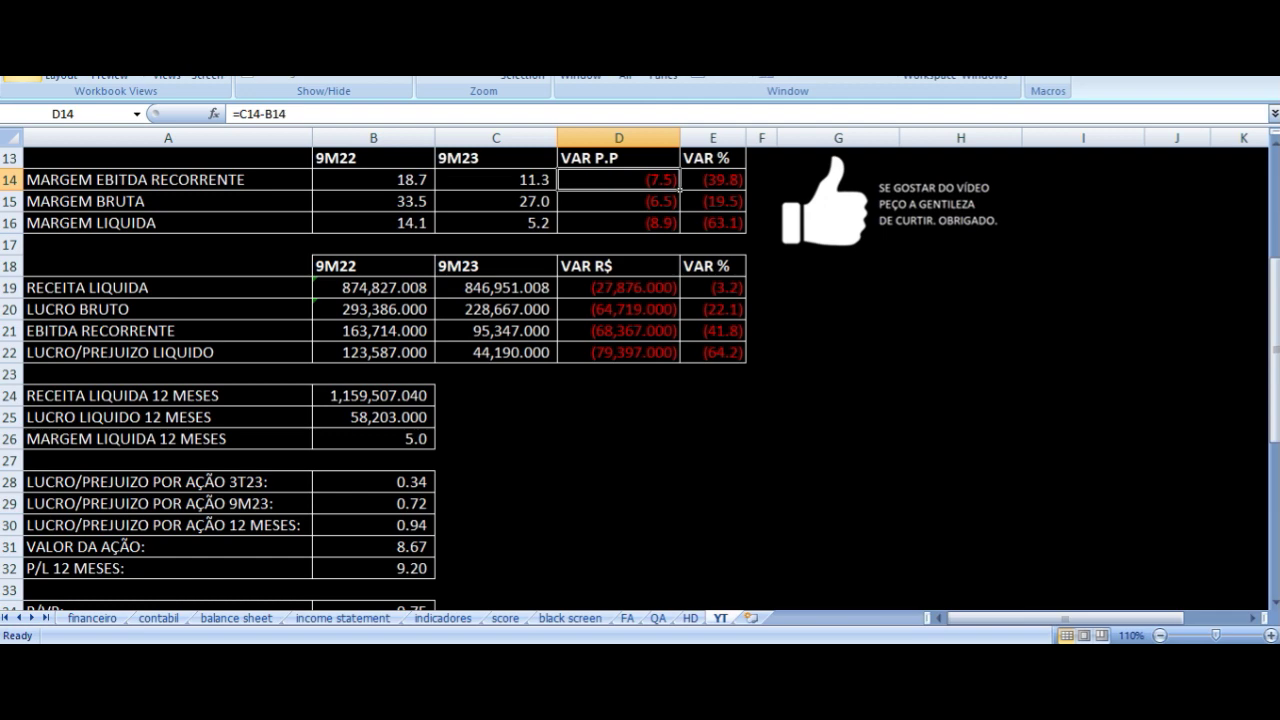
left_click(431, 186)
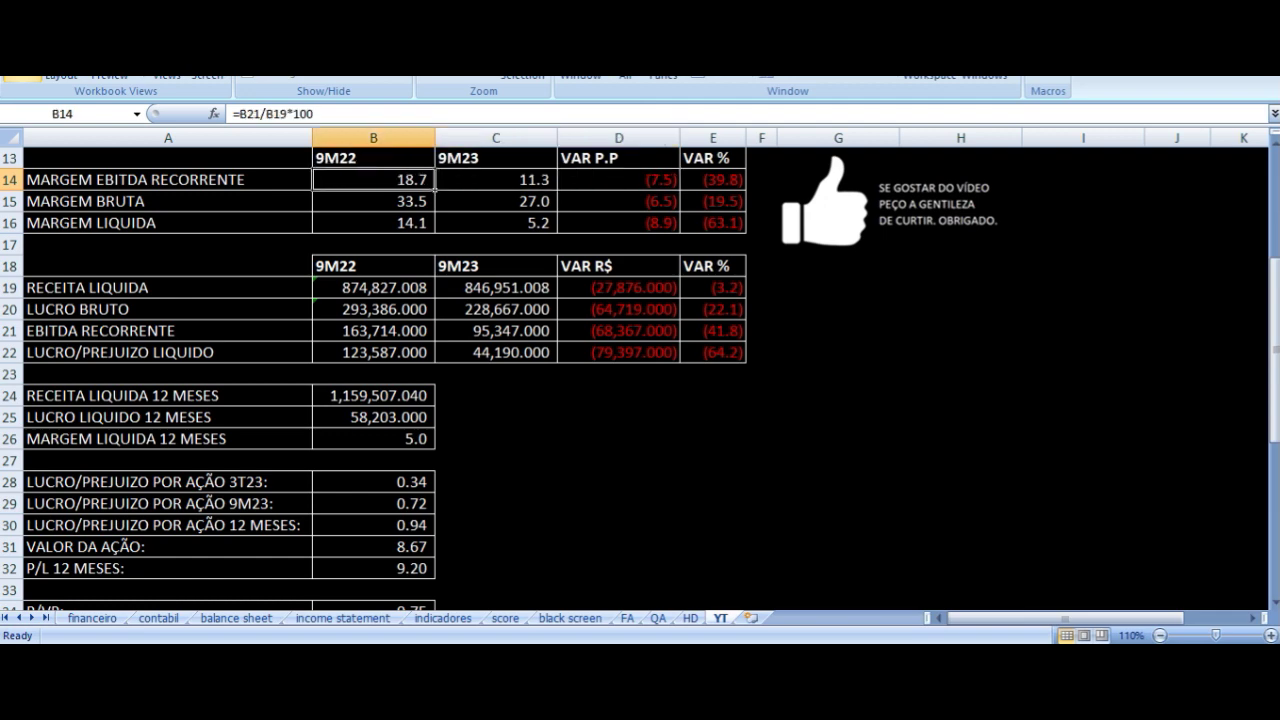
left_click(312, 187)
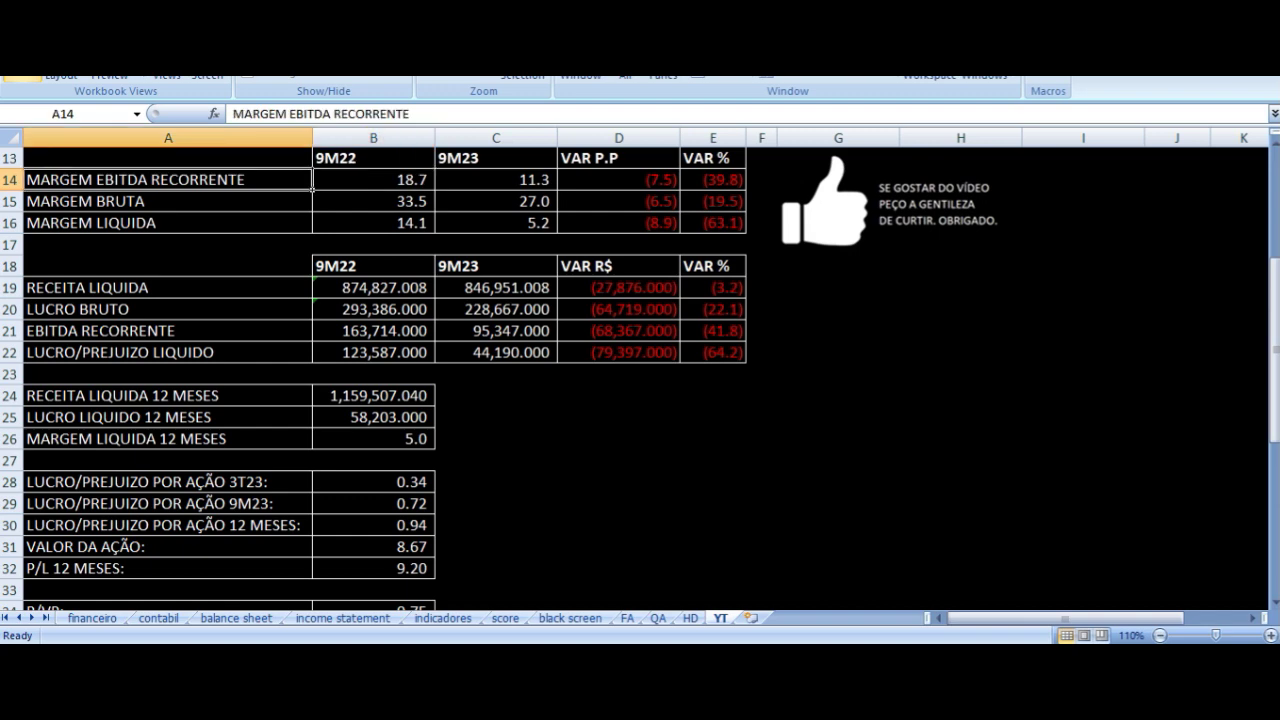
left_click(315, 187)
left_click(310, 187)
left_click(434, 187)
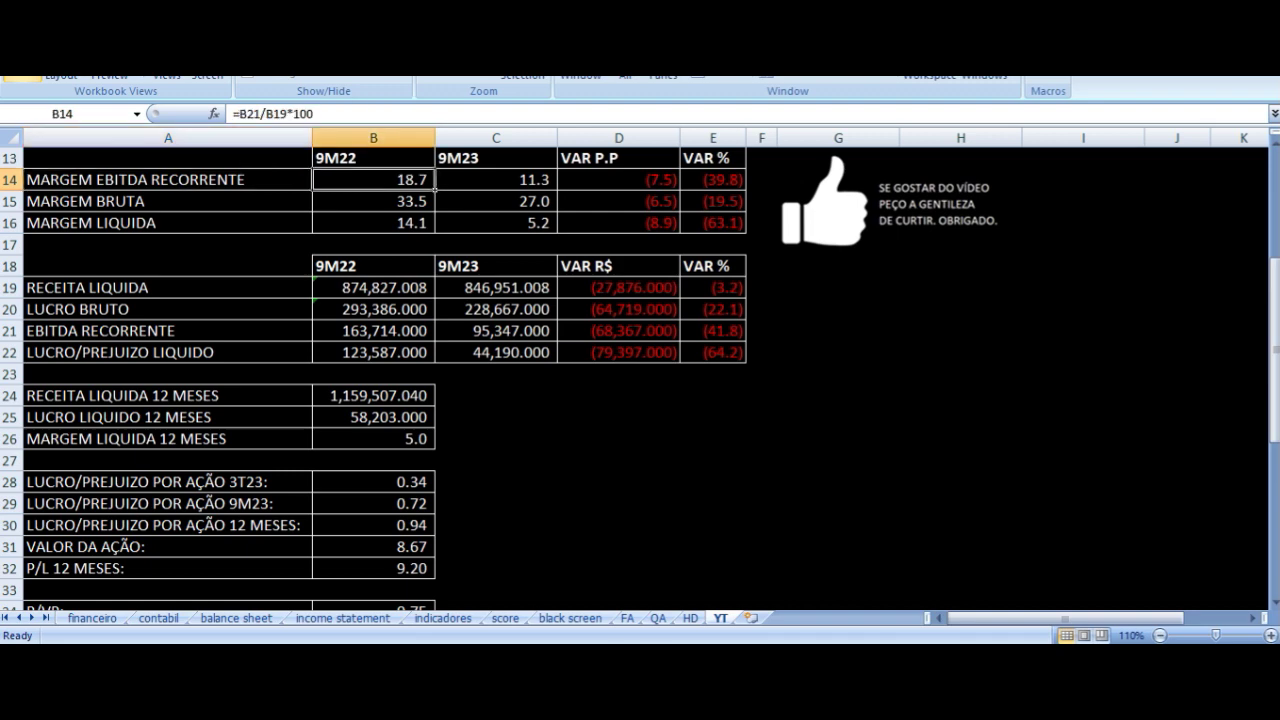
left_click(554, 187)
left_click(679, 187)
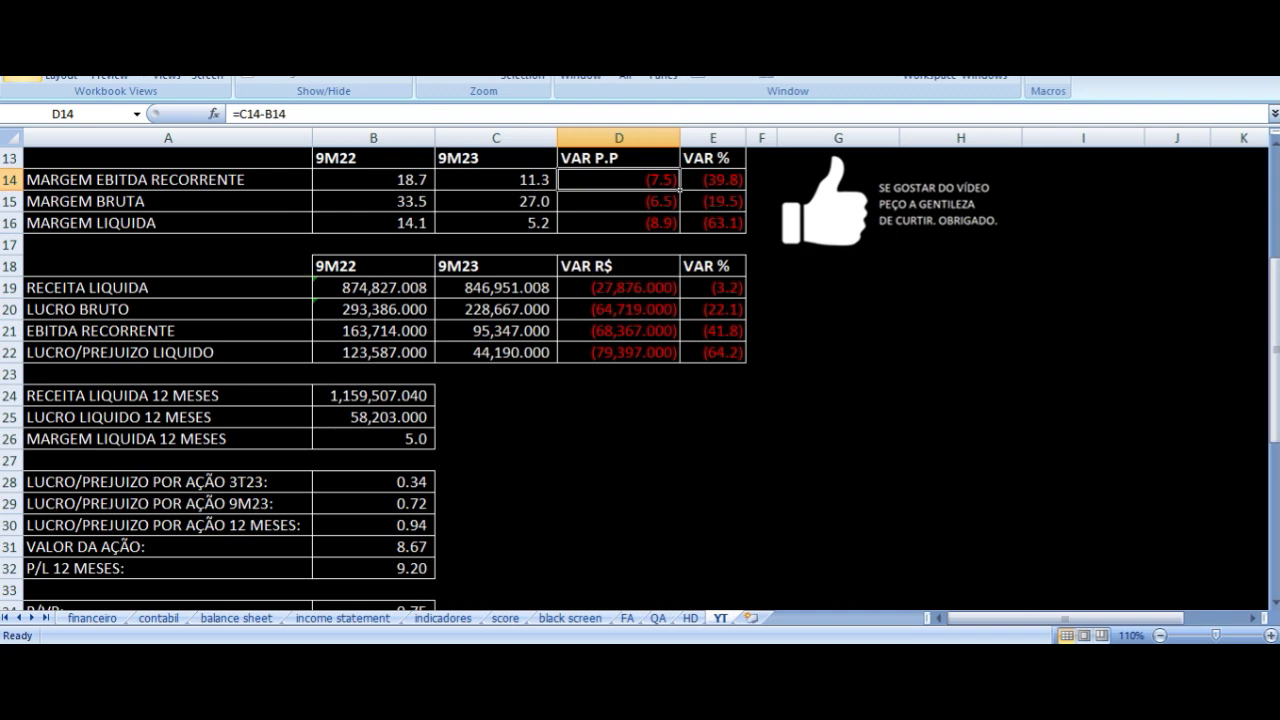
left_click(712, 180)
Compare the gross margins of 9M22 and 9M23, including the variation in percentage points.
key("Down")
key("Left")
key("Left")
key("Left")
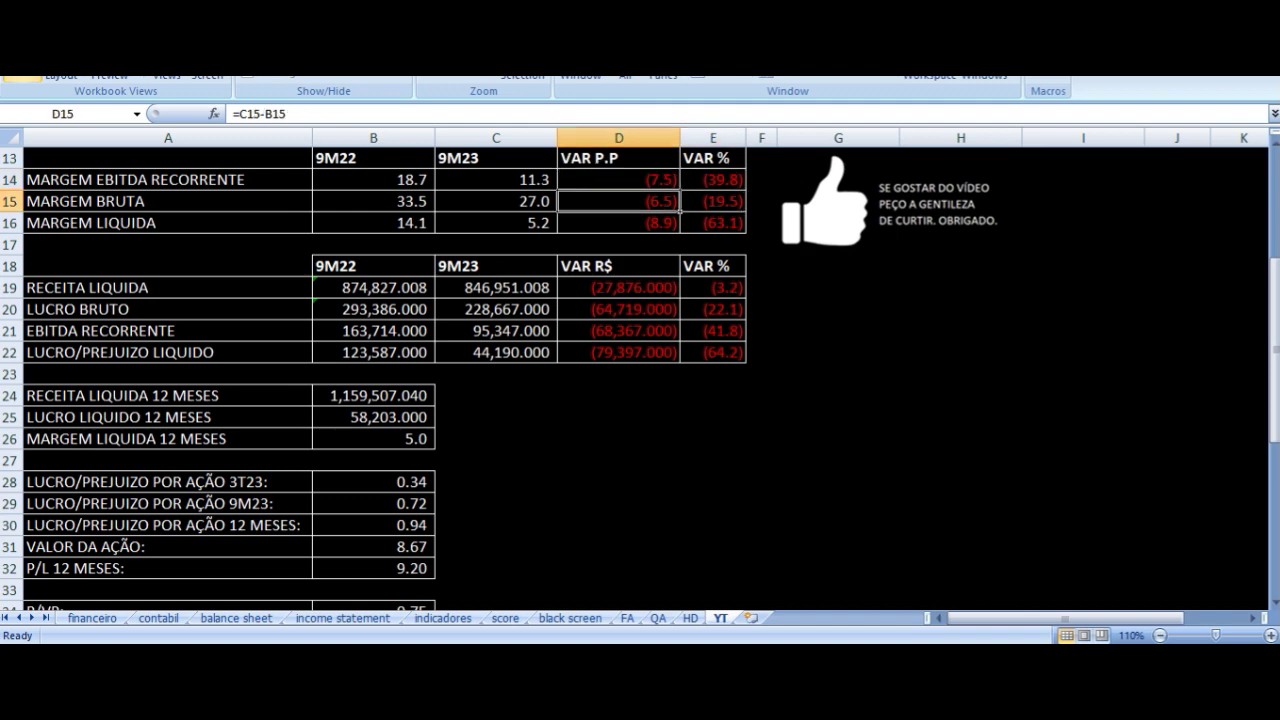
key("Left")
key("Right")
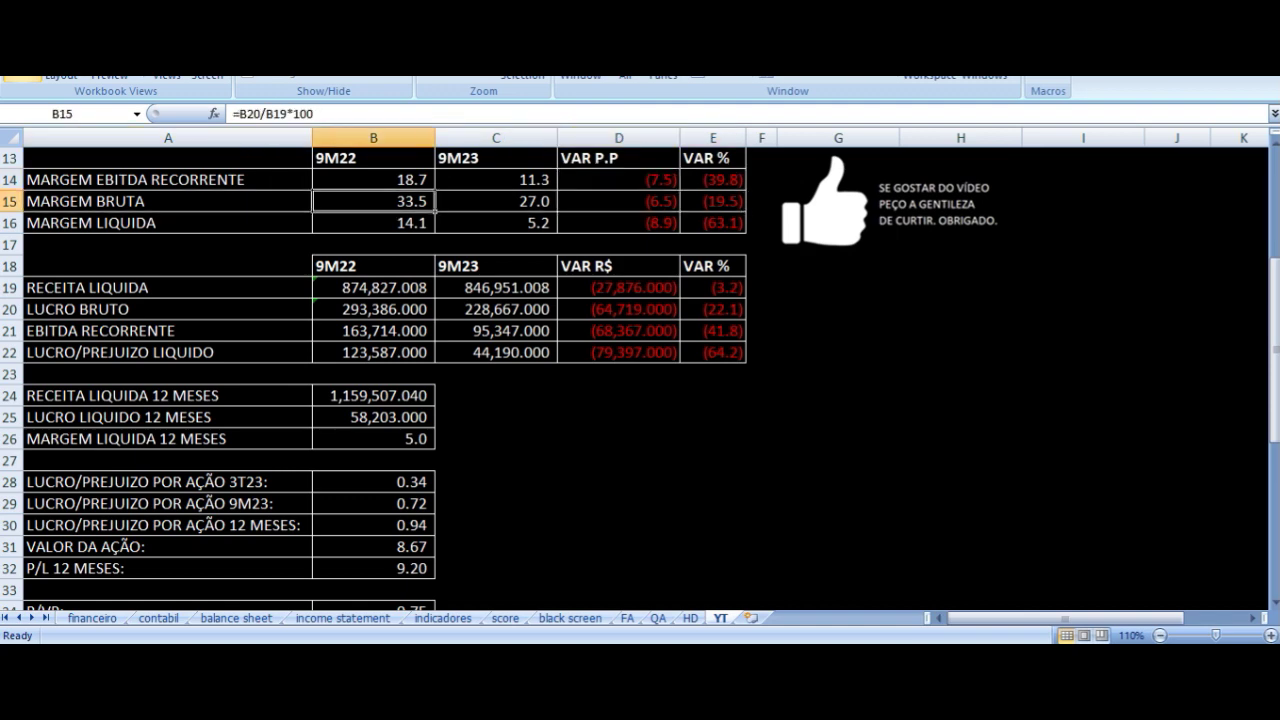
key("Right")
key("Right")
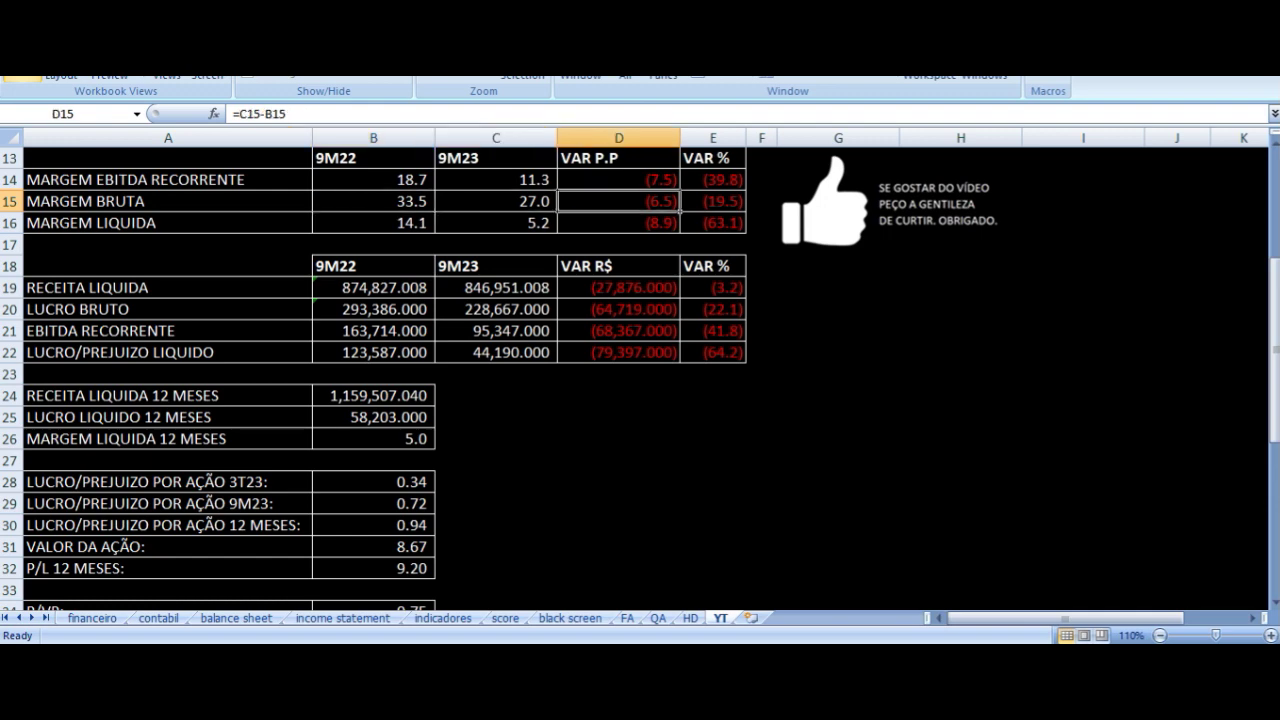
Compare the net margins of 9M22 and 9M23, including the variation in percentage points.
key("Down")
key("Left")
key("Left")
key("Left")
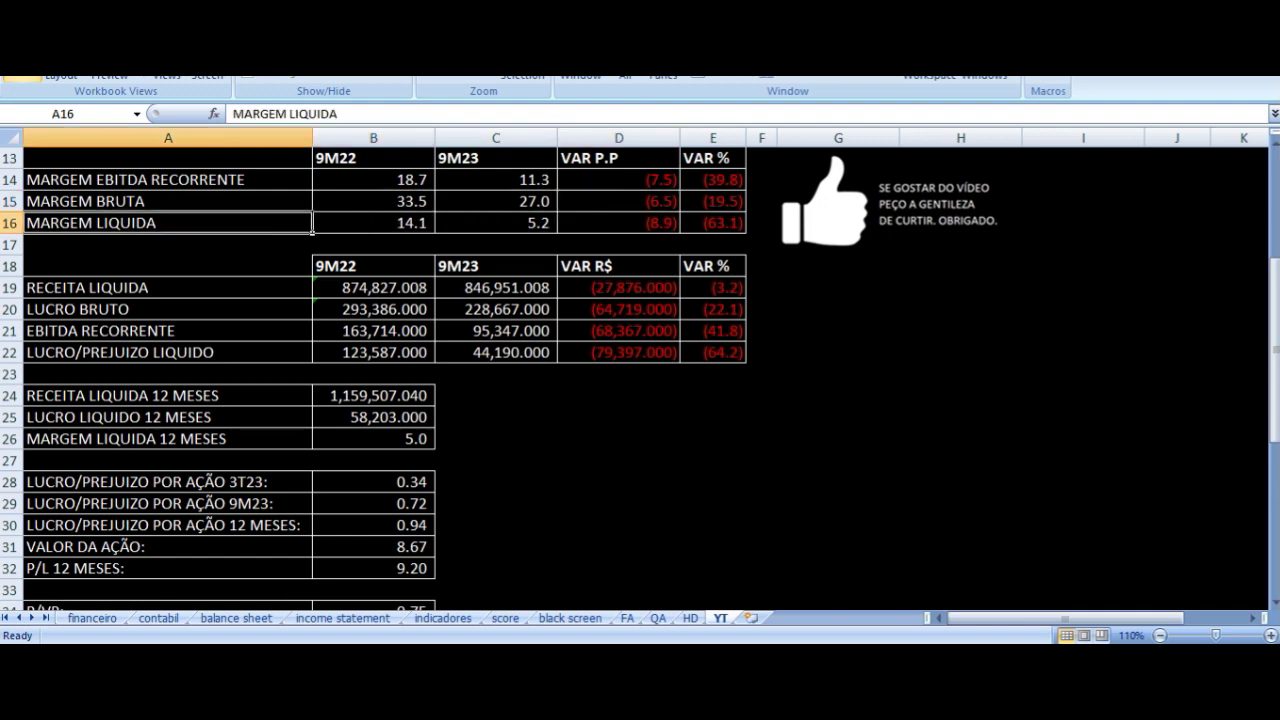
key("Right")
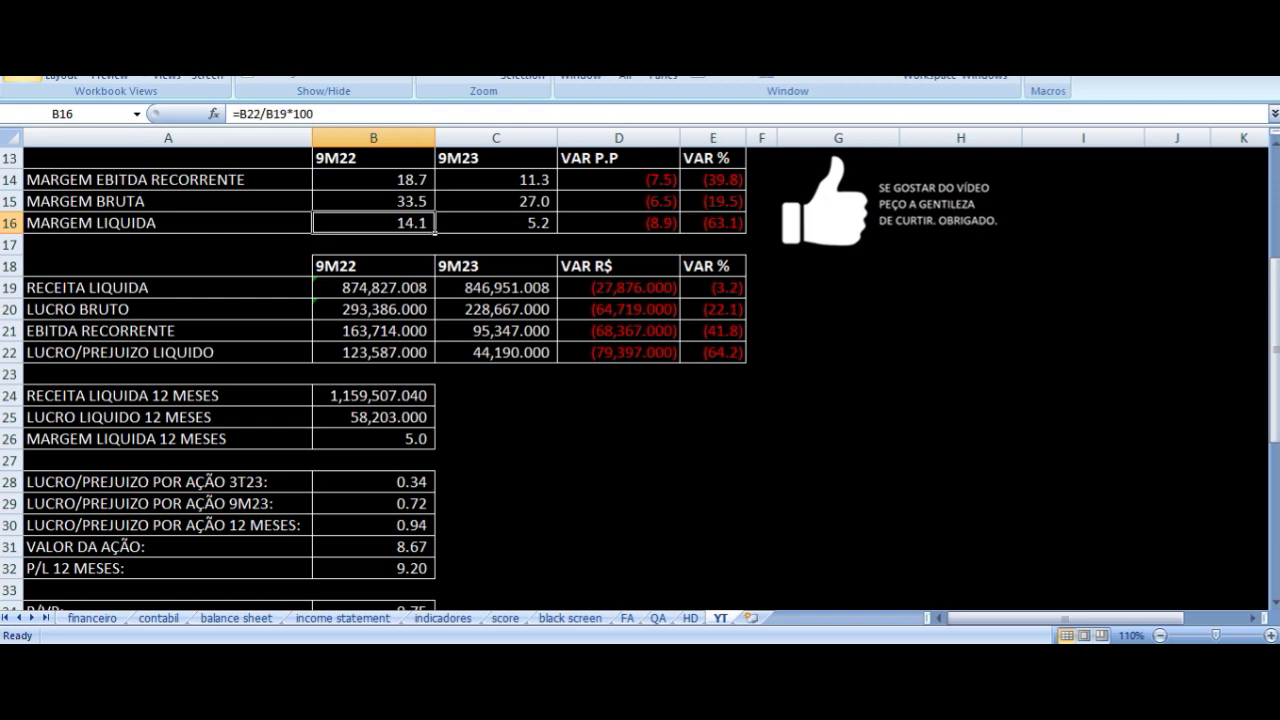
key("Right")
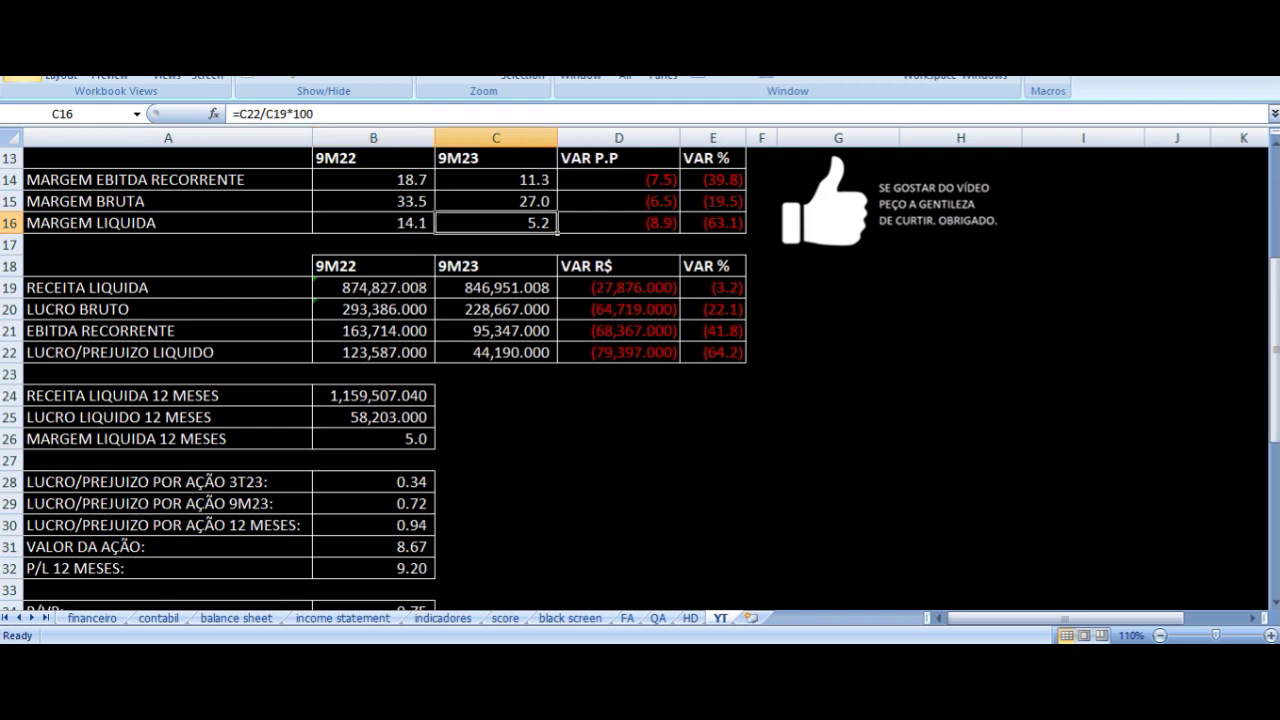
key("Right")
Go over the nine-month net revenue row for 9M22 and 9M23, including its variation in R$ and percent.
key("Down")
key("Down")
key("Down")
key("Left")
key("Left")
key("Left")
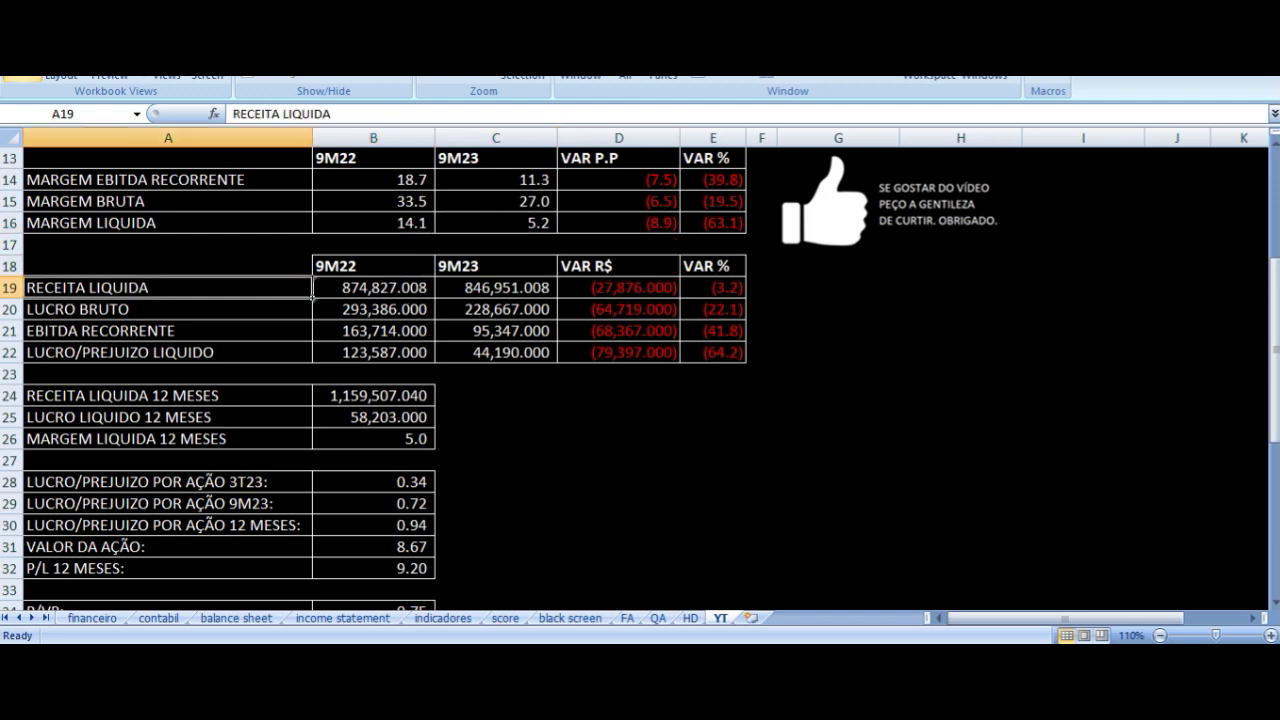
key("Right")
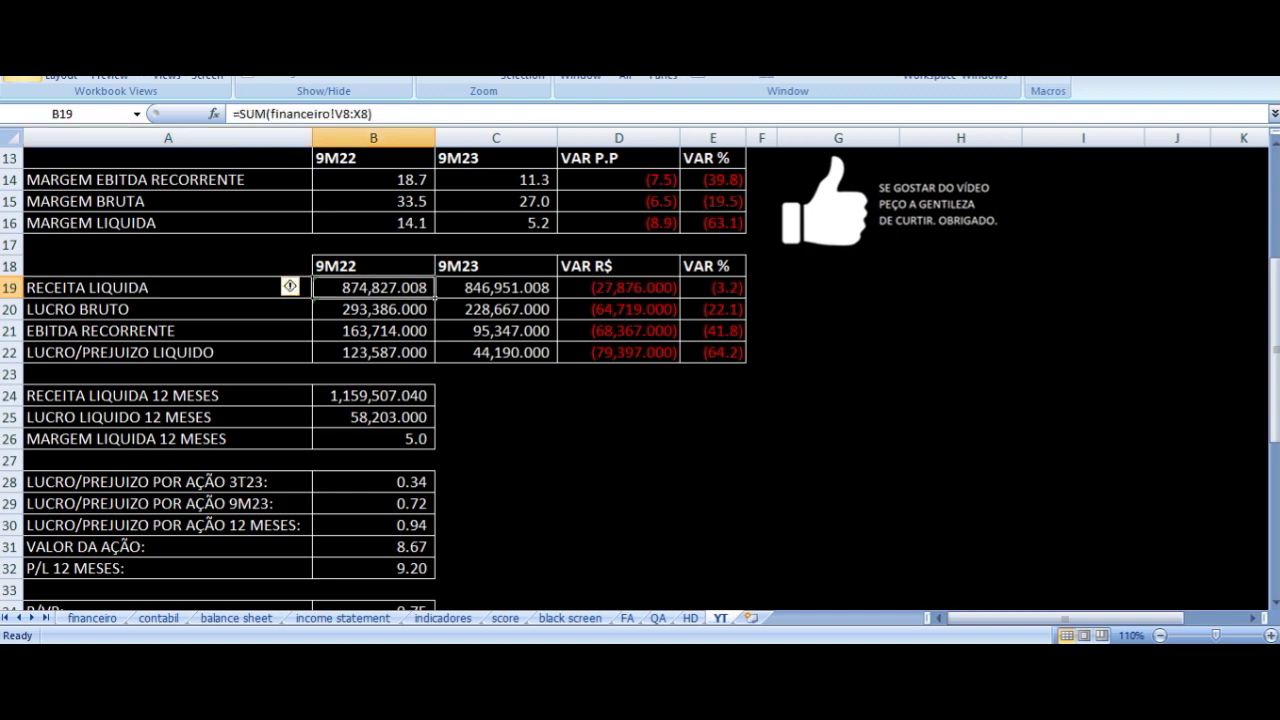
key("Right")
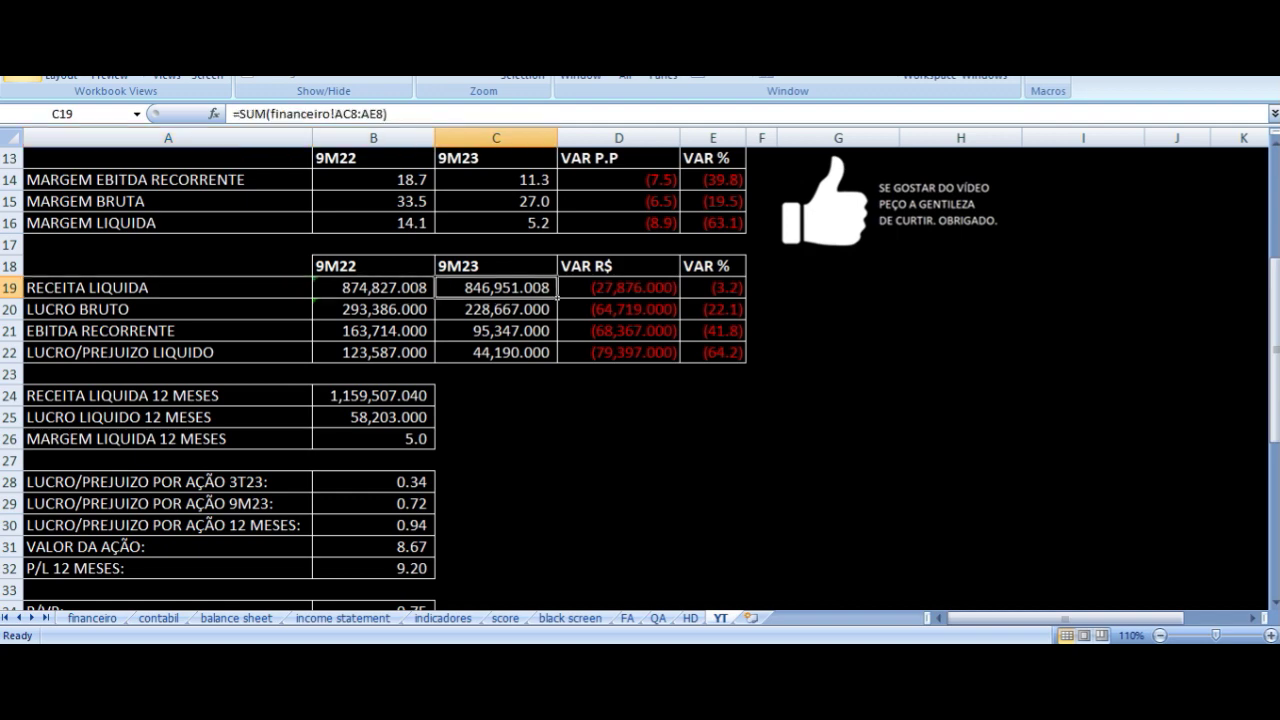
key("Right")
key("Right")
key("Right")
key("Left")
Compare the nine-month gross profit of 9M22 and 9M23, including the variation in R$ and percent.
key("Down")
key("Left")
key("Left")
key("Left")
key("Left")
key("Right")
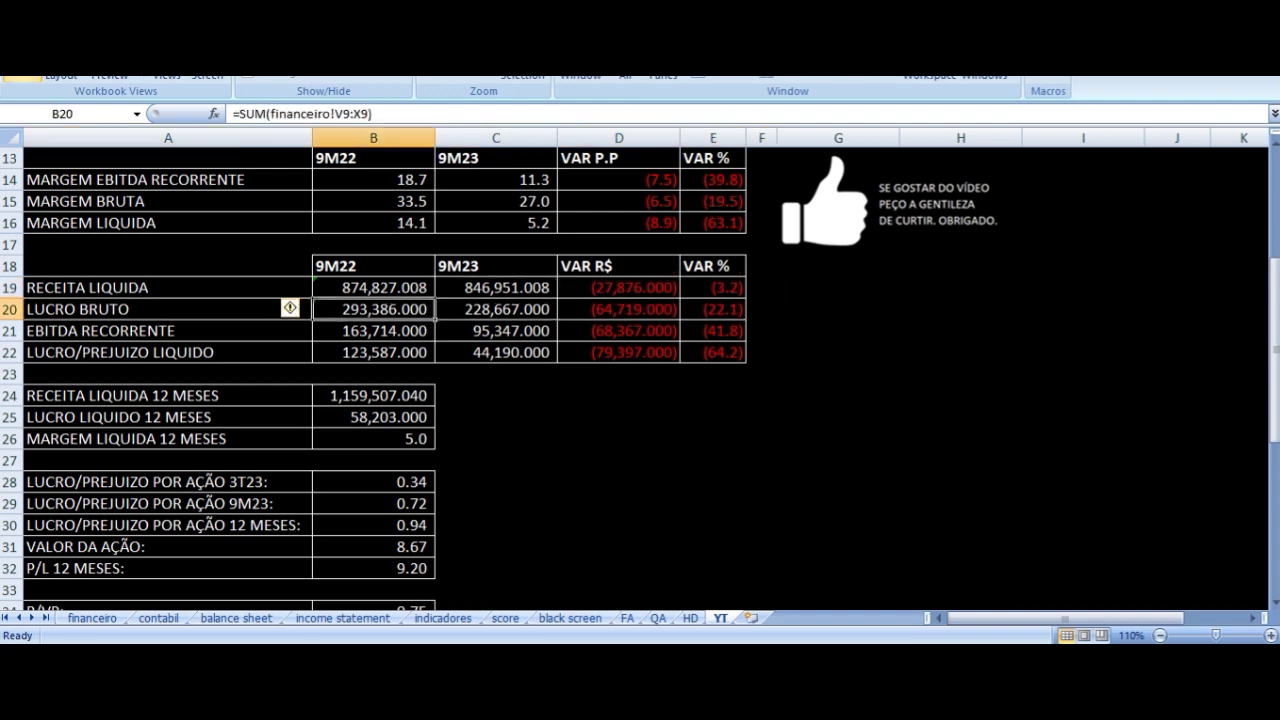
key("Right")
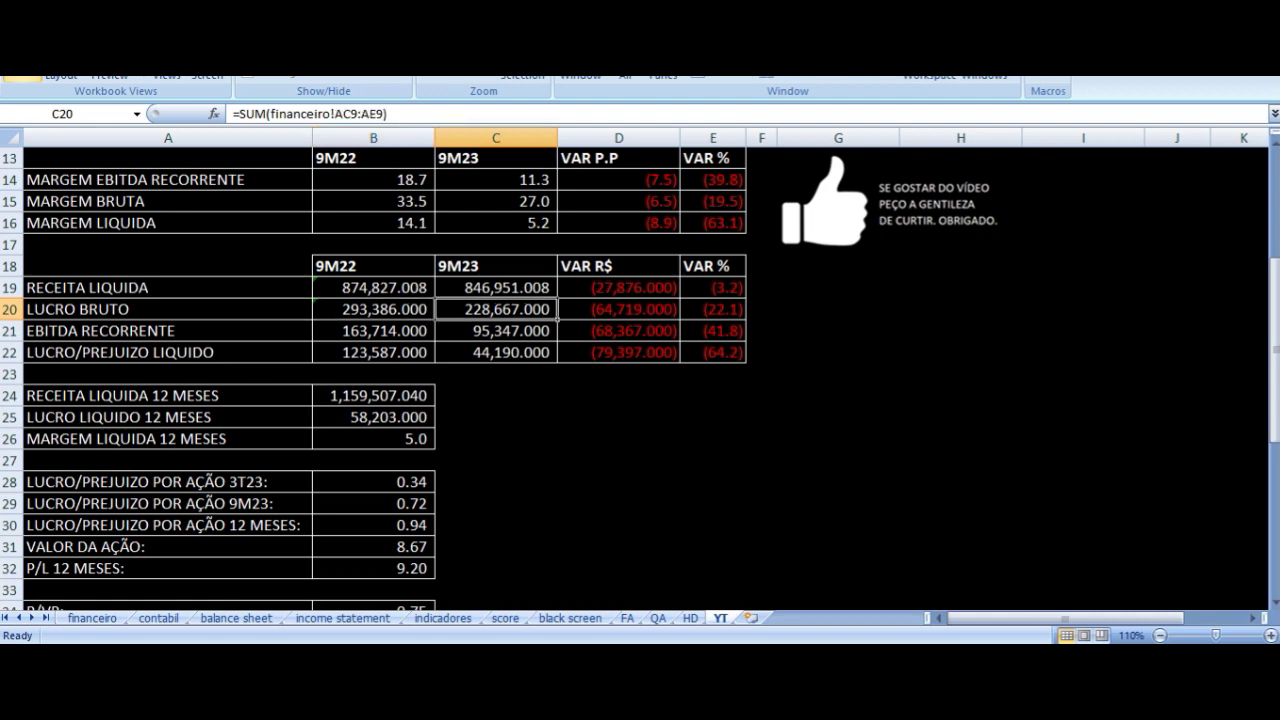
key("Right")
key("Right")
Compare the nine-month recurring EBITDA of 9M22 and 9M23, including the variation in R$ and percent.
key("Down")
key("Left")
key("Left")
key("Left")
key("Left")
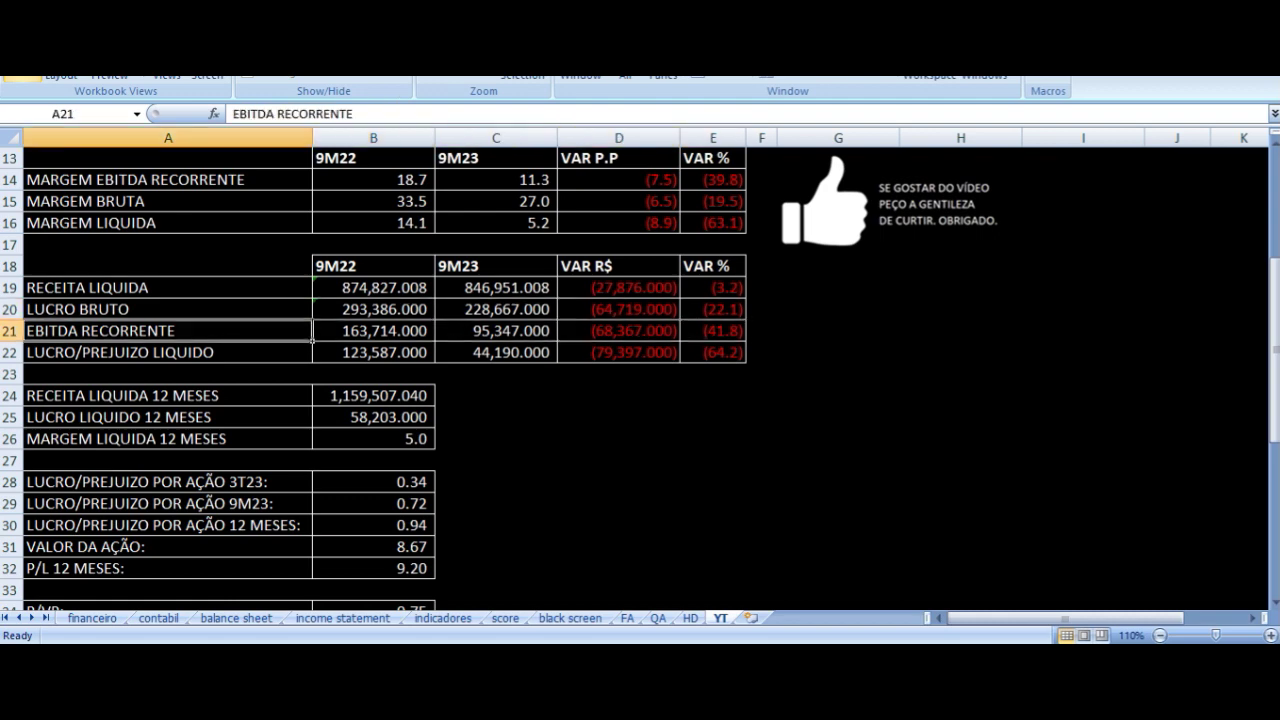
key("Right")
key("Right")
key("Left")
key("Right")
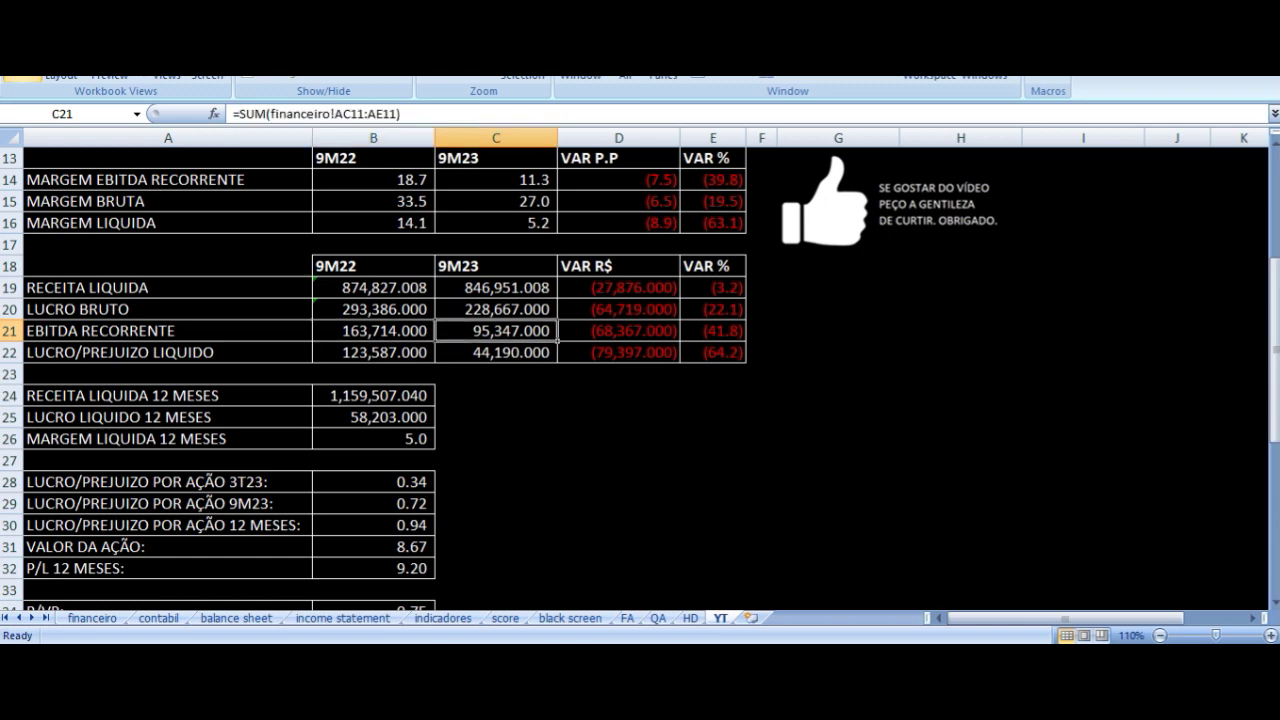
key("Right")
key("Right")
Compare the nine-month net profit of 9M22 and 9M23, including the variation in R$ and percent.
key("Down")
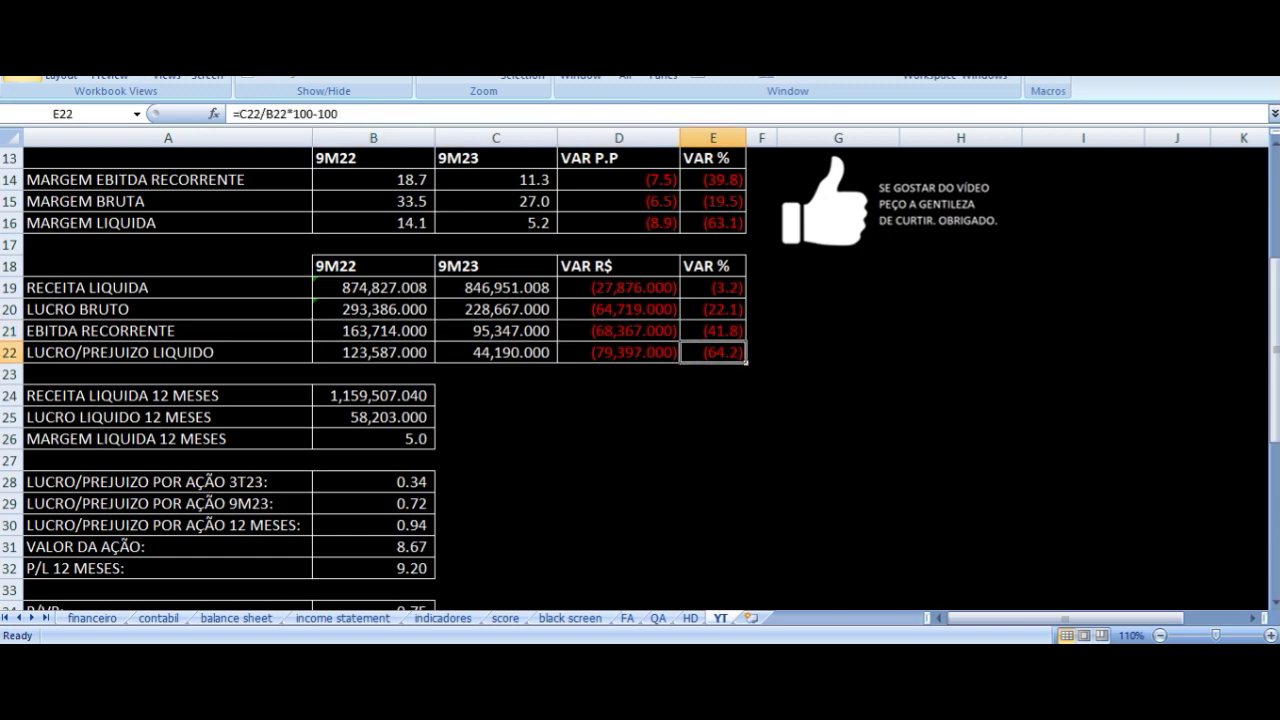
key("Left")
key("Left")
key("Left")
key("Left")
key("Right")
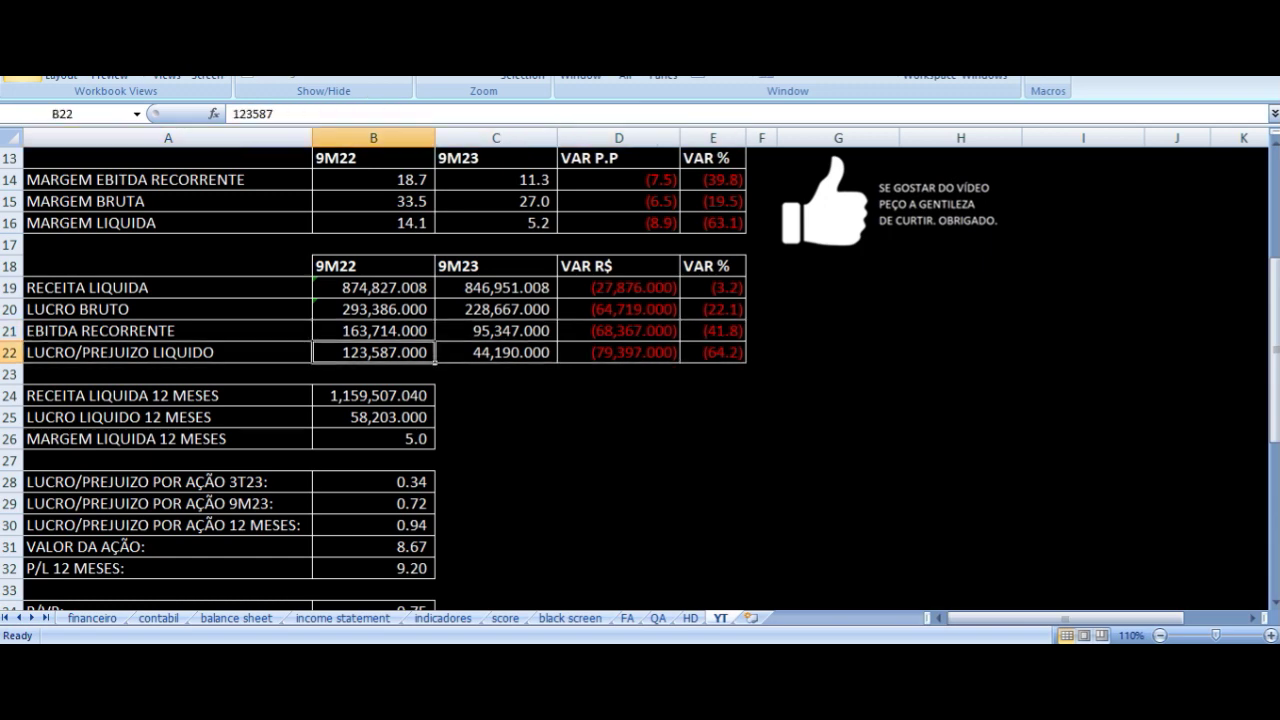
key("Right")
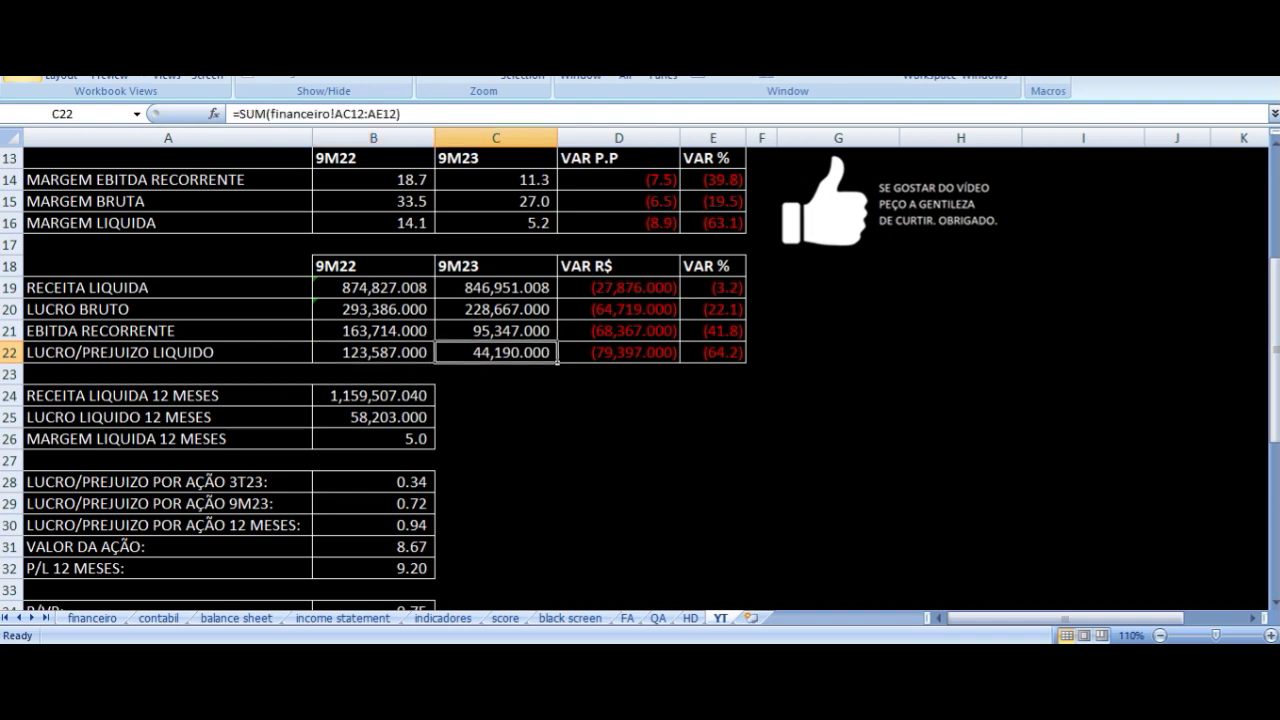
key("Right")
key("Right")
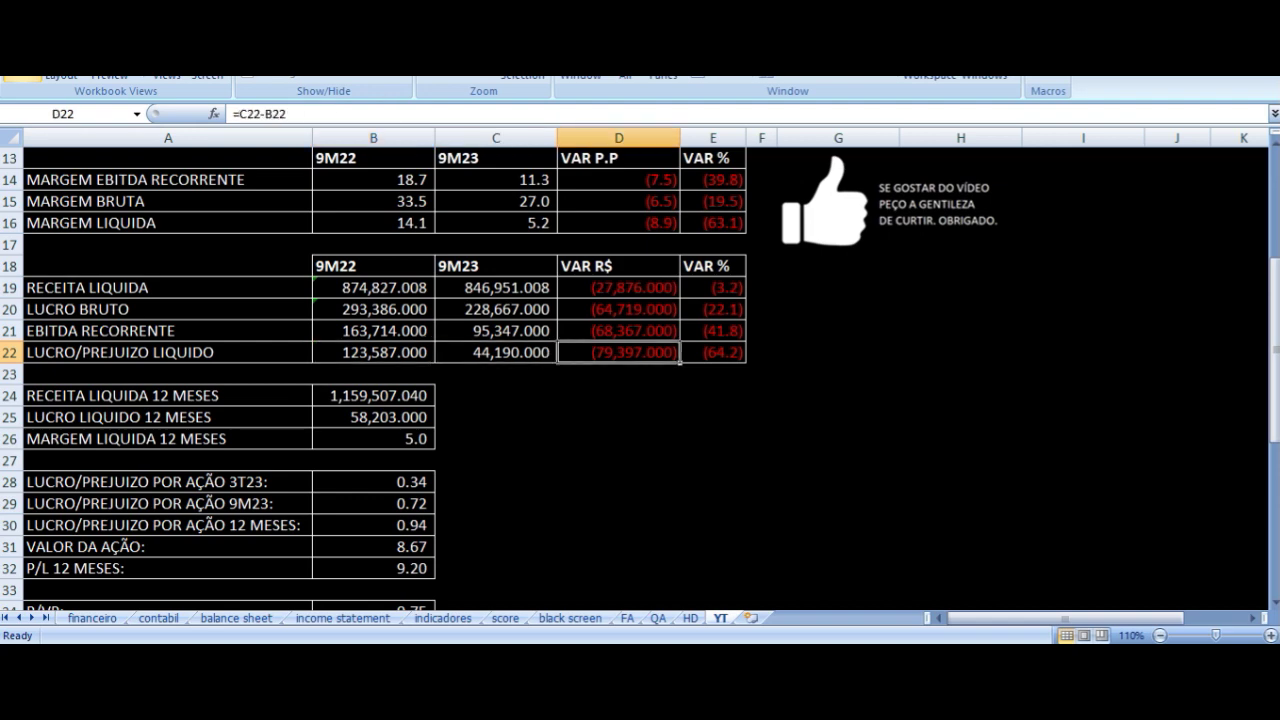
Look back over the nine-month variation figures, from the net profit row up to the VAR P.P heading of the margins table.
key("Down")
key("Left")
key("Left")
key("Left")
key("Left")
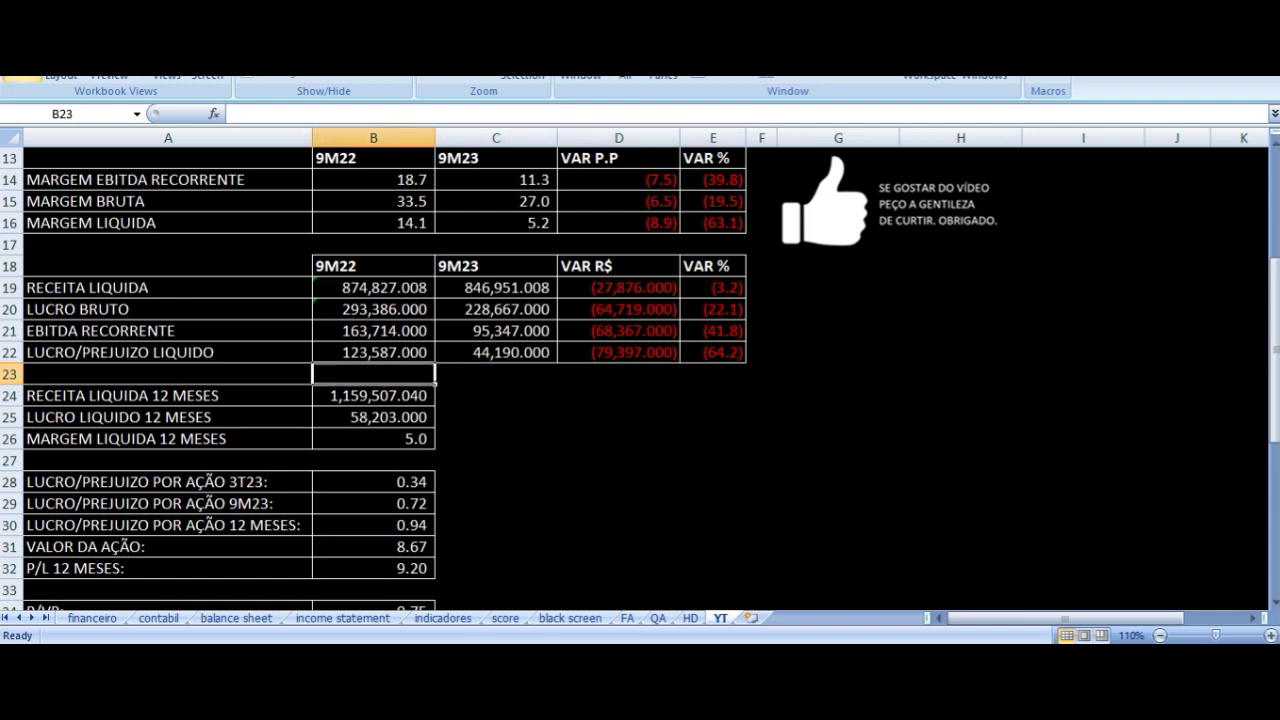
key("Right")
key("Right")
key("Right")
key("Up")
key("Up")
key("Up")
key("Up")
key("Up")
key("Up")
key("Up")
key("Up")
key("Up")
key("Up")
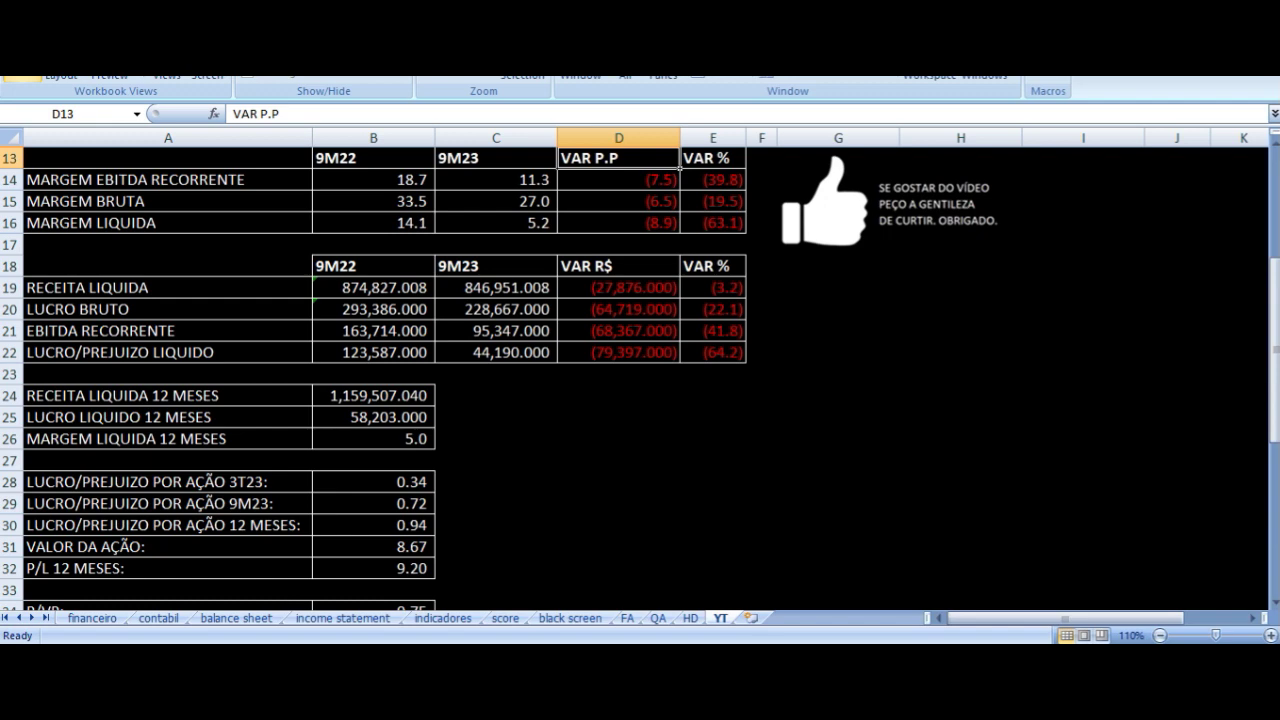
Highlight the 2T23 versus 3T23 margins and results to review them against the other comparisons.
scroll(825, 481, "up", 4)
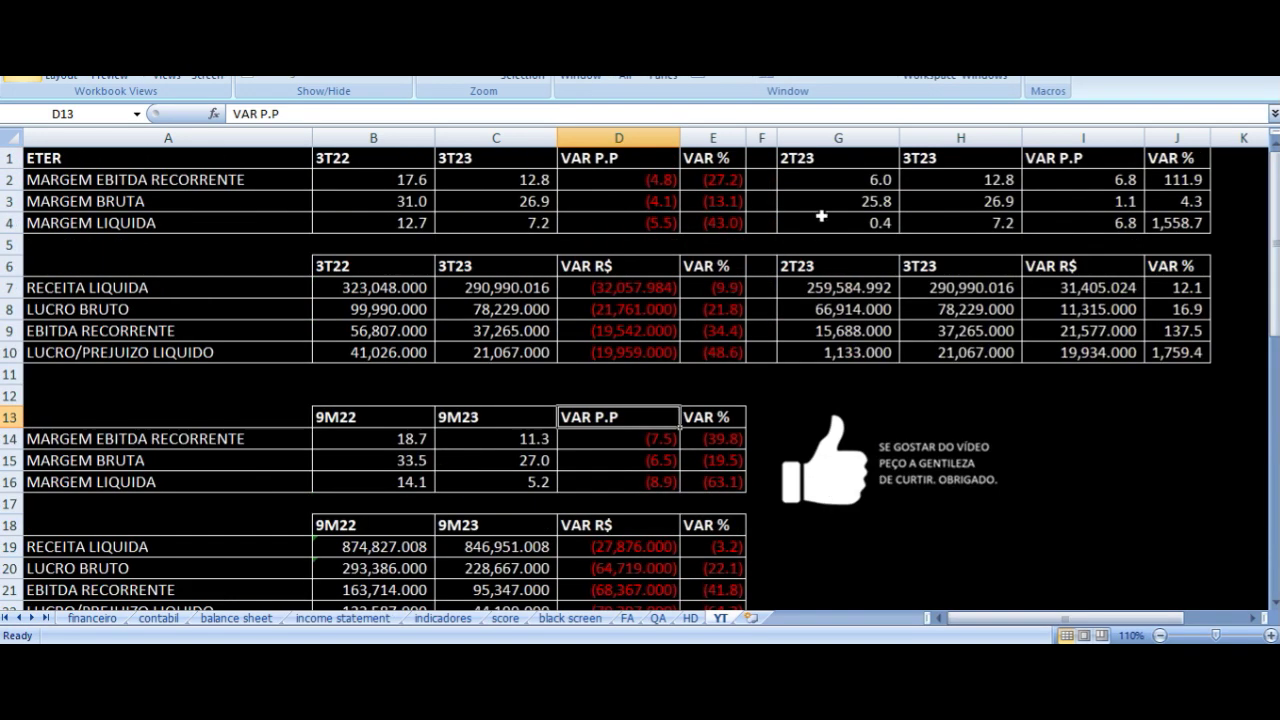
left_click_drag(831, 166, 1117, 342)
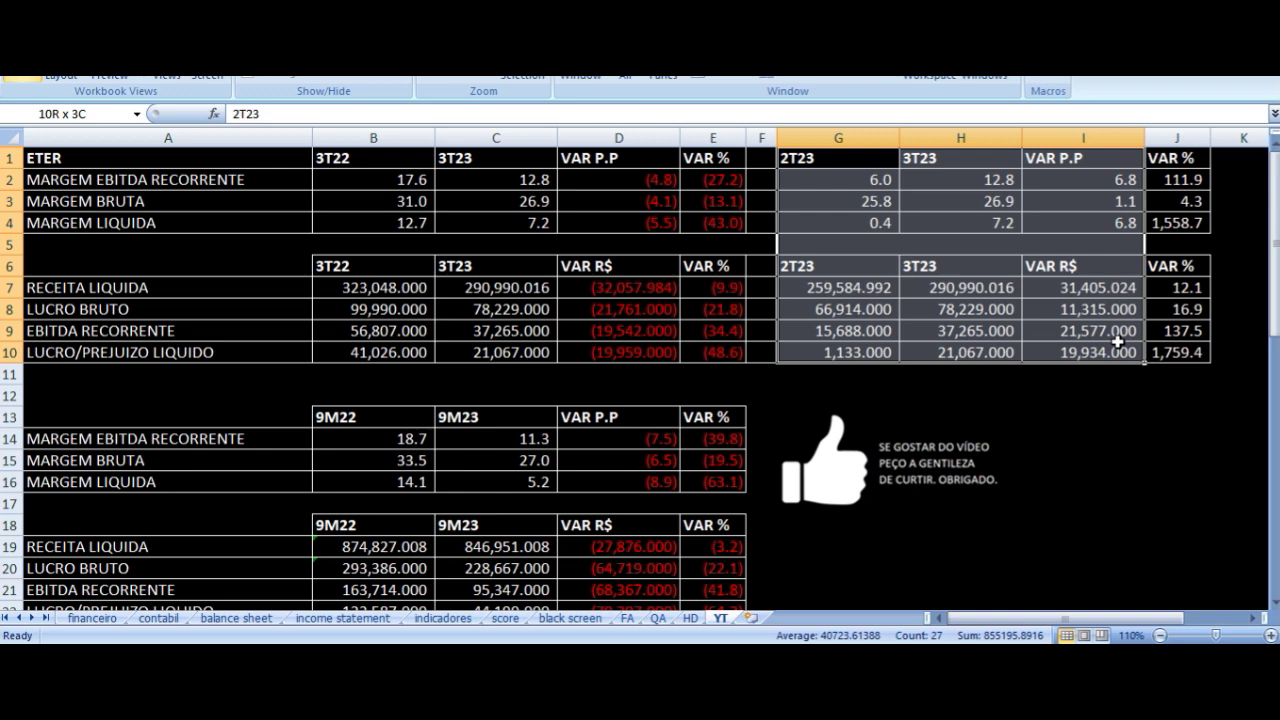
left_click(1157, 289)
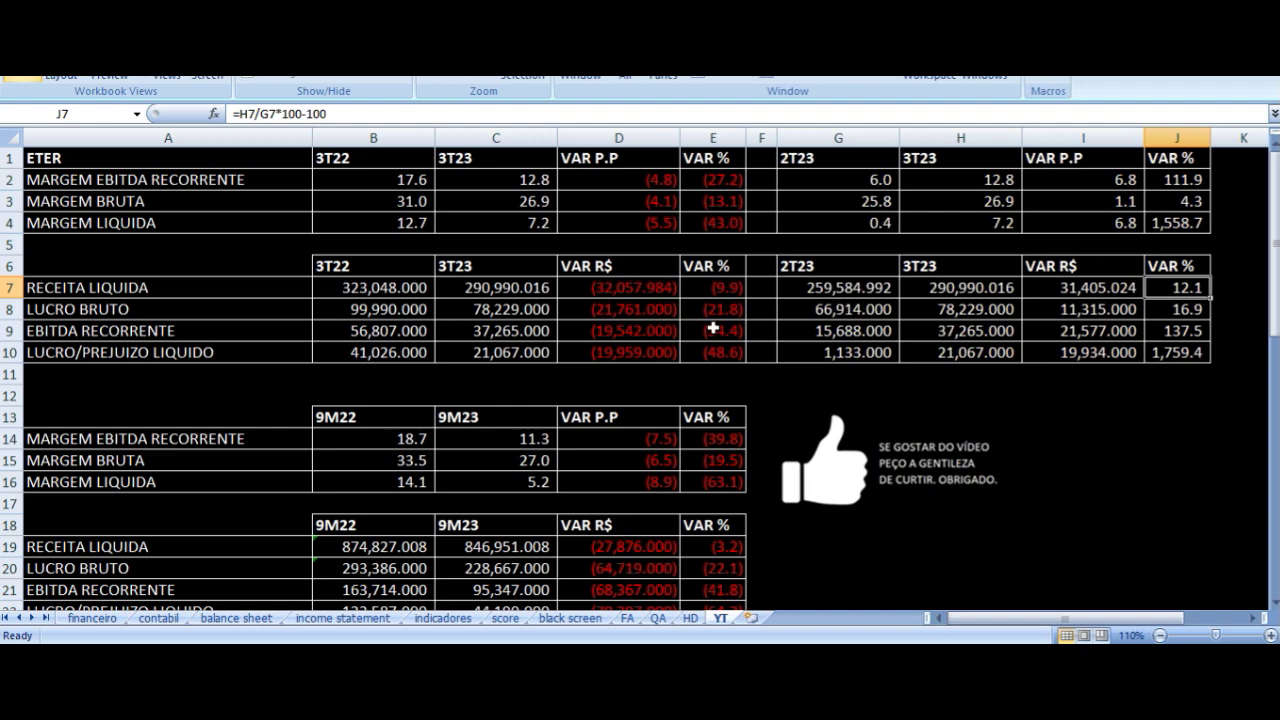
left_click_drag(838, 155, 1137, 344)
Review the twelve-month net revenue and net profit, relating them to the 3T23 net profit.
scroll(443, 351, "down", 4)
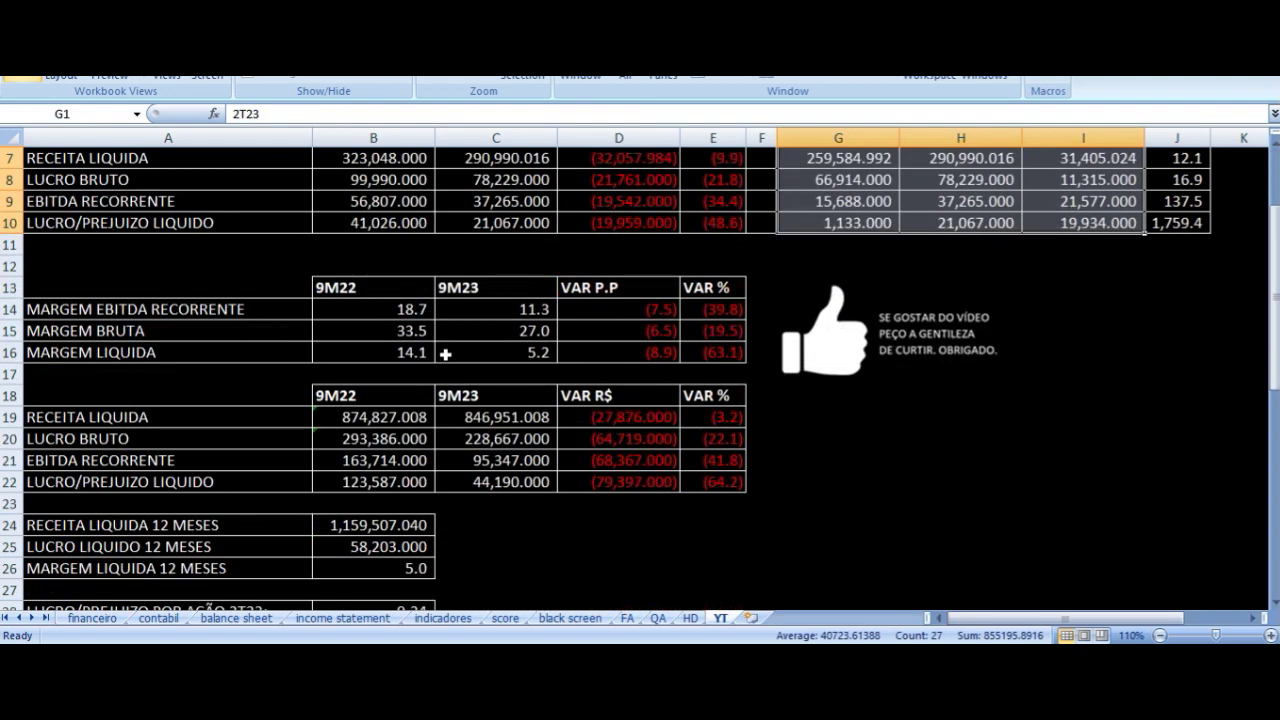
scroll(445, 353, "down", 1)
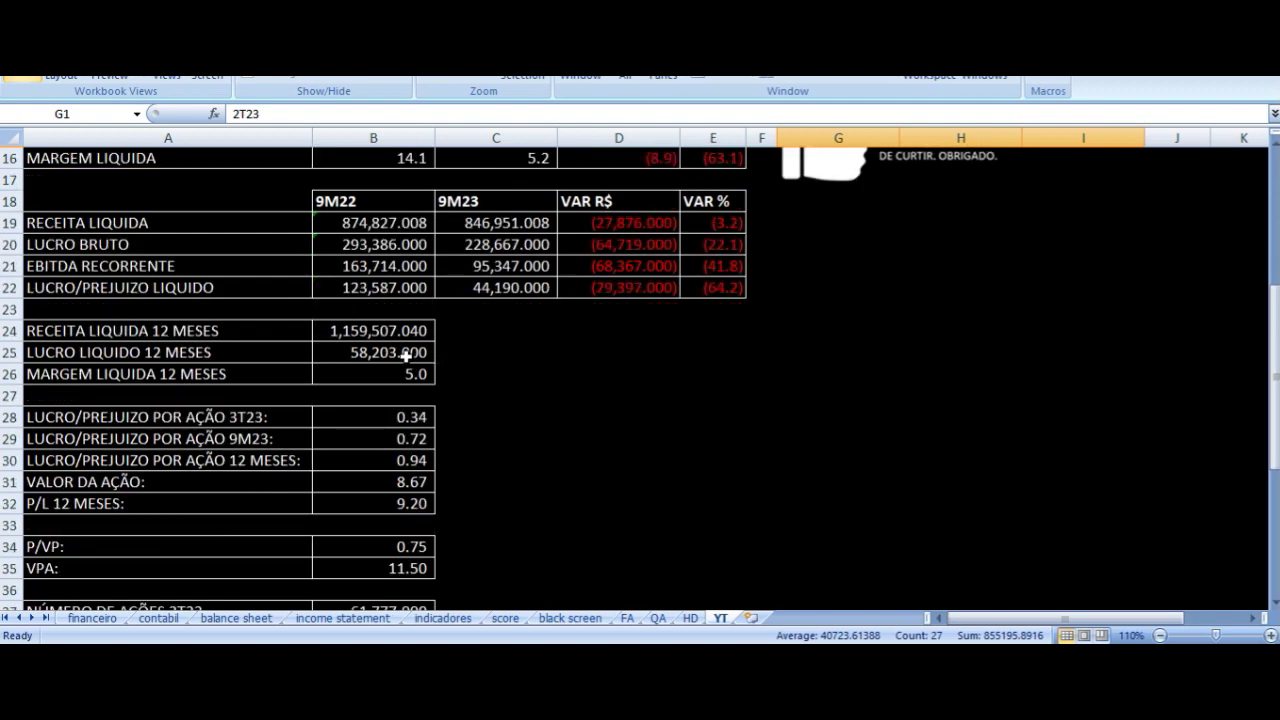
left_click(147, 334)
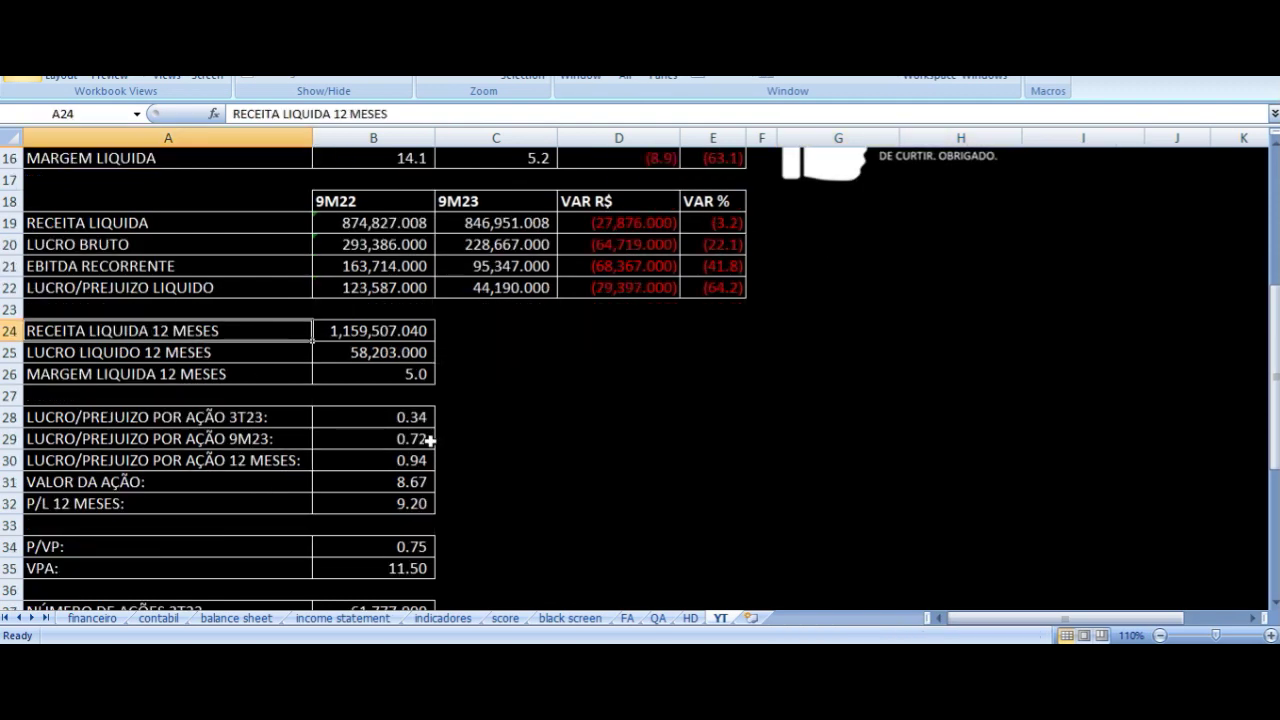
key("Right")
key("Down")
key("Left")
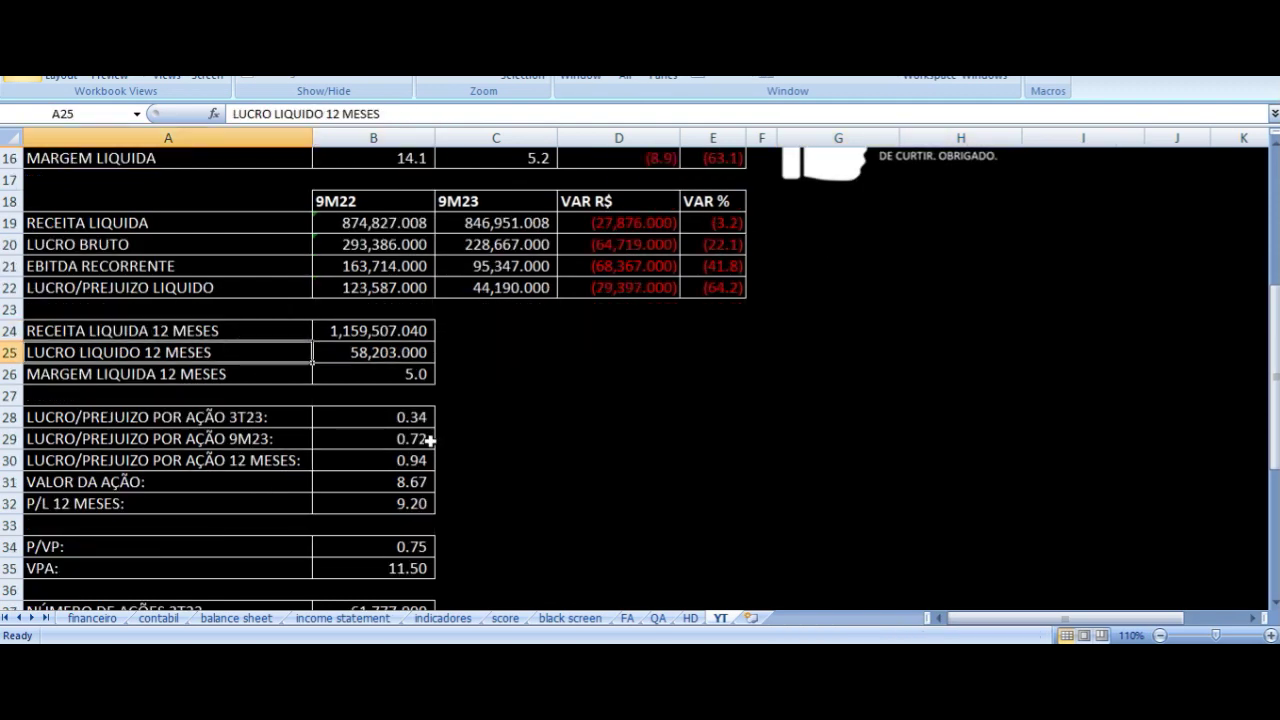
key("Right")
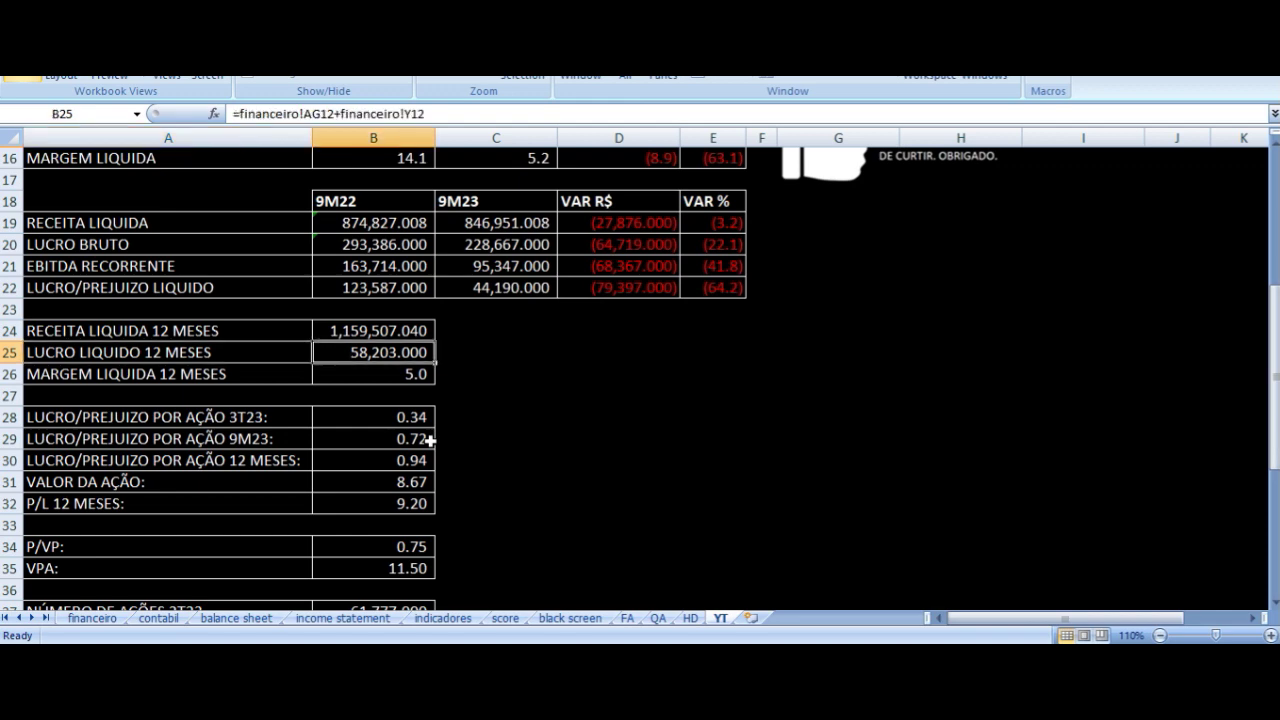
scroll(520, 481, "up", 5)
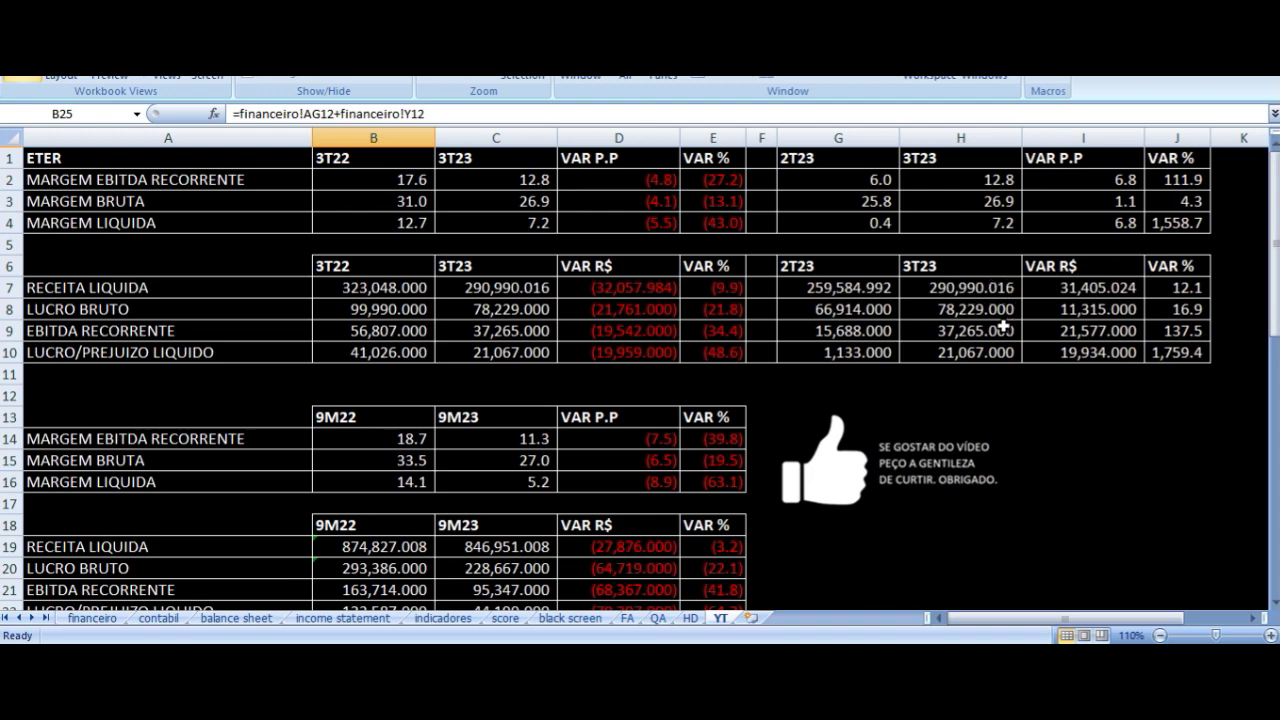
left_click(962, 356)
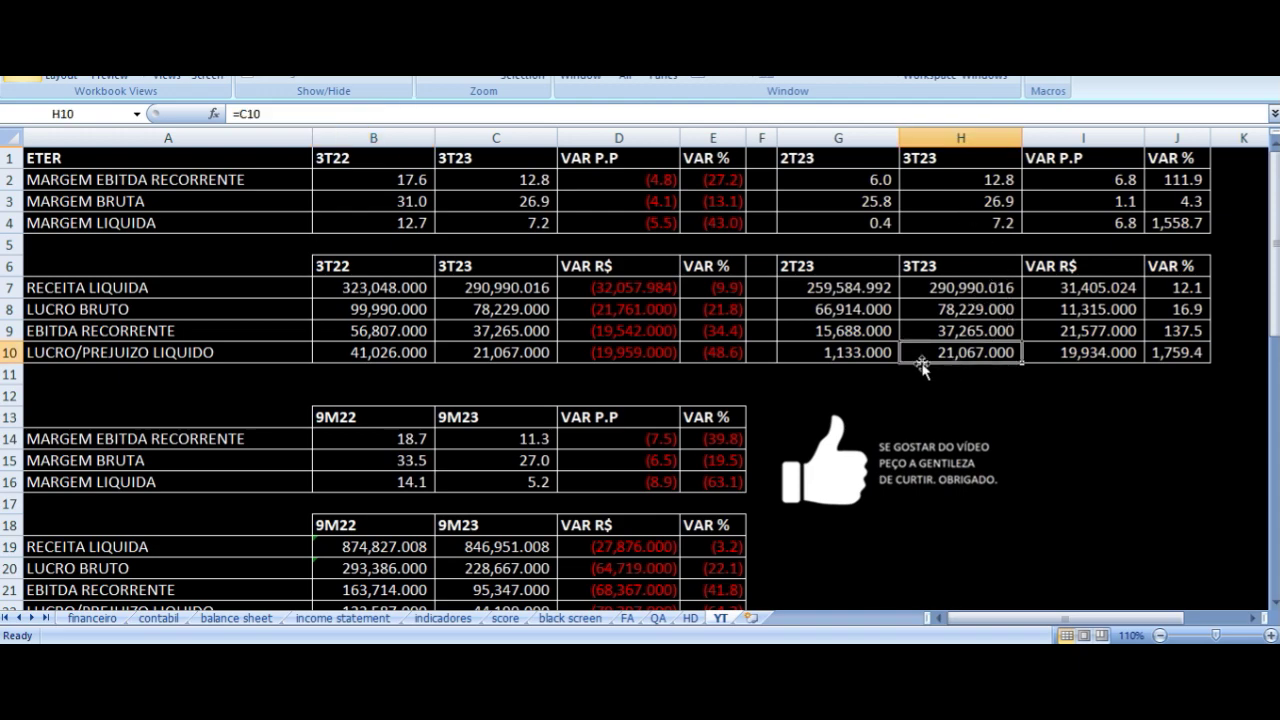
Examine the twelve-month net margin of ETER.
scroll(625, 314, "down", 3)
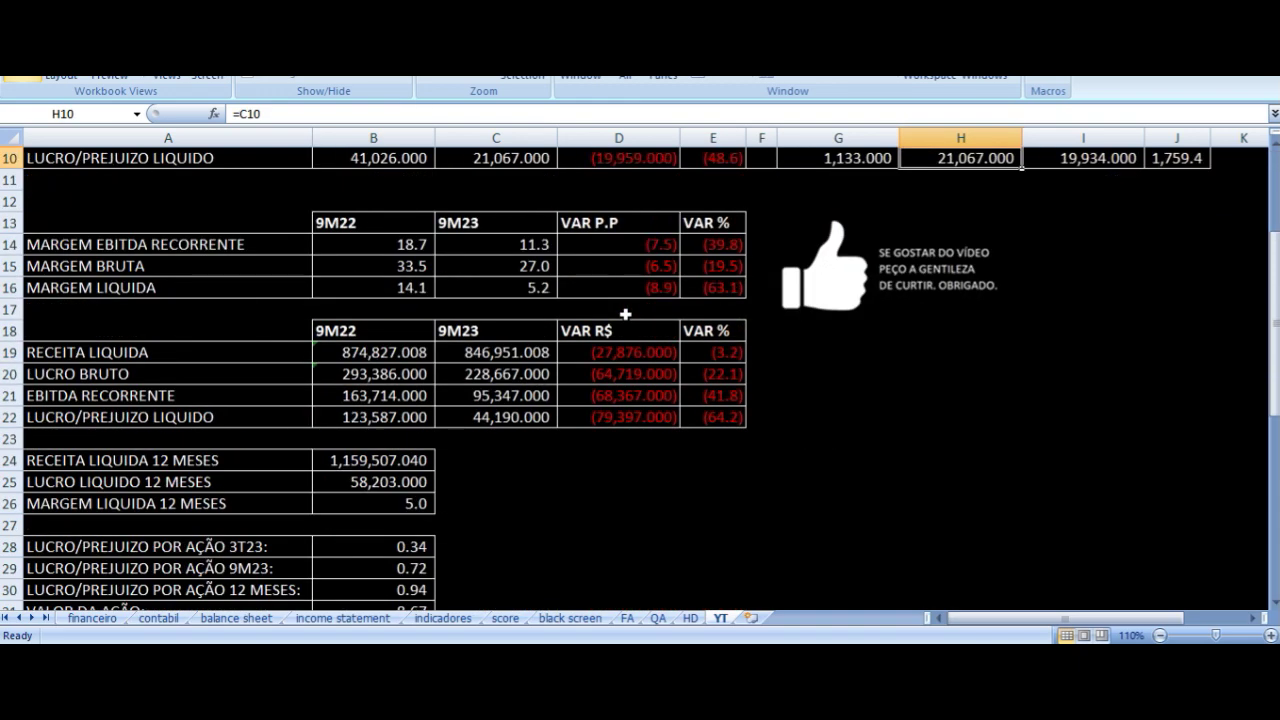
scroll(625, 314, "down", 2)
scroll(625, 314, "down", 1)
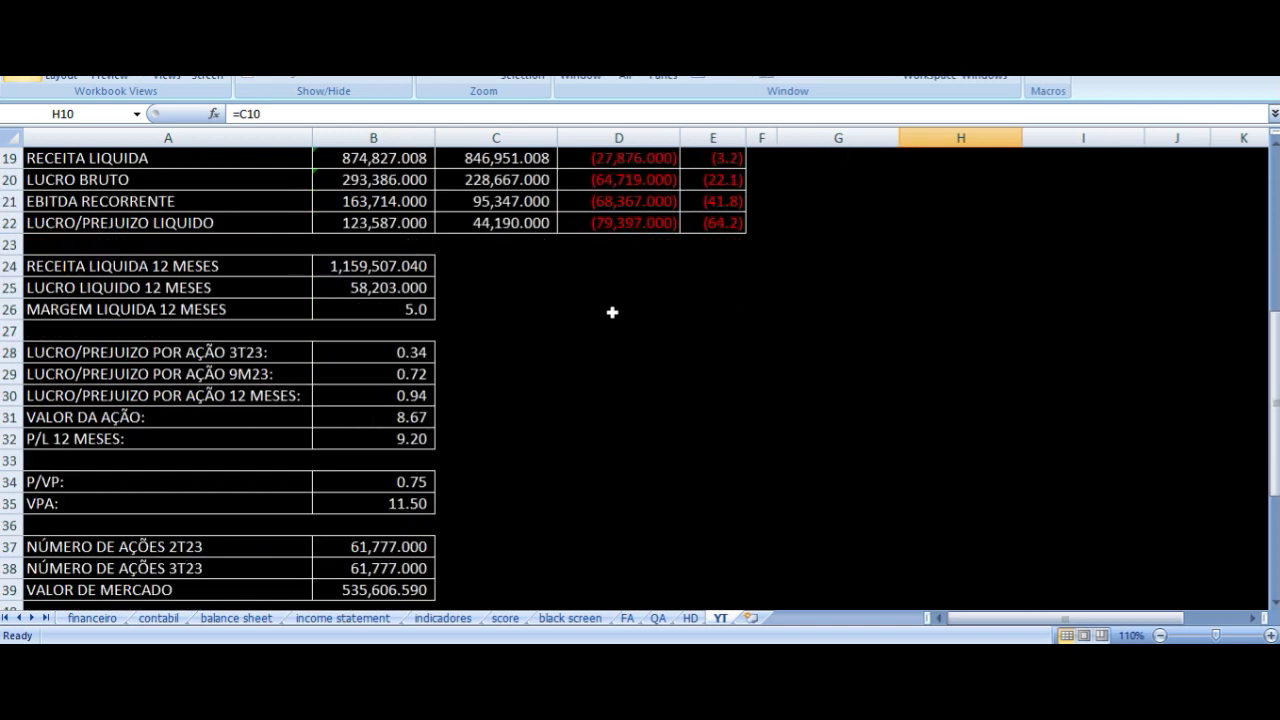
left_click(255, 380)
left_click(214, 309)
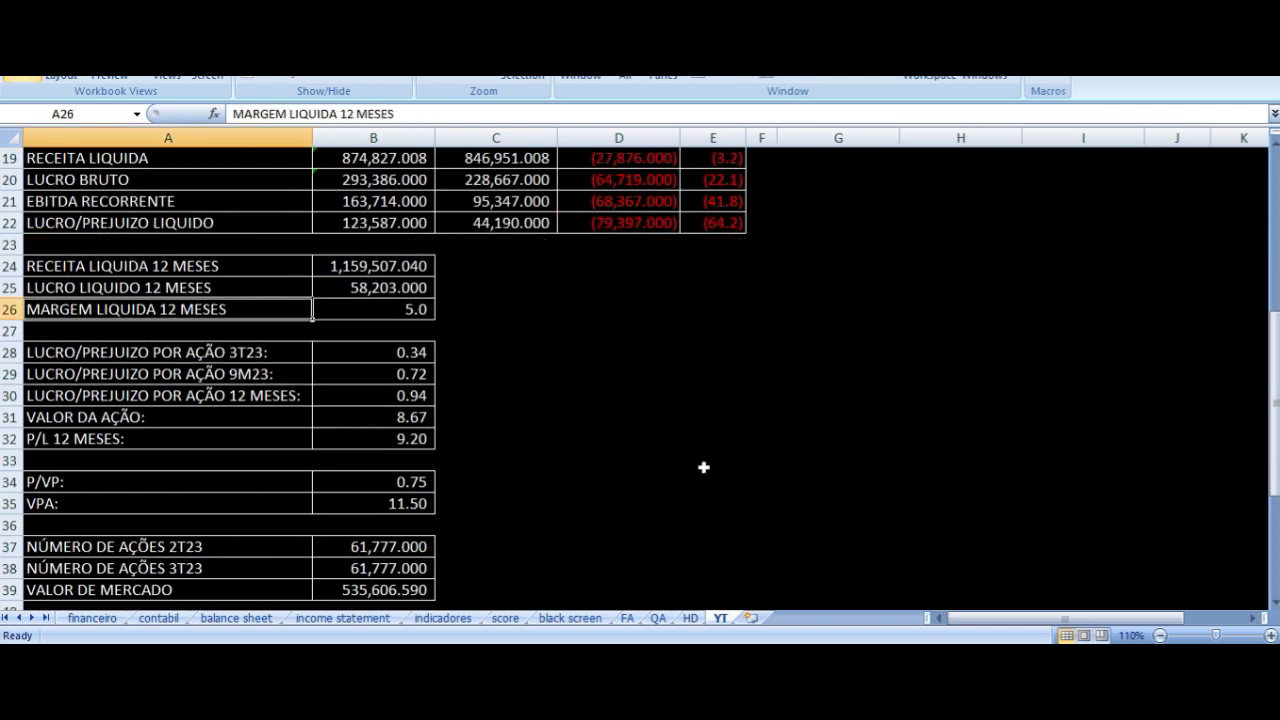
key("Right")
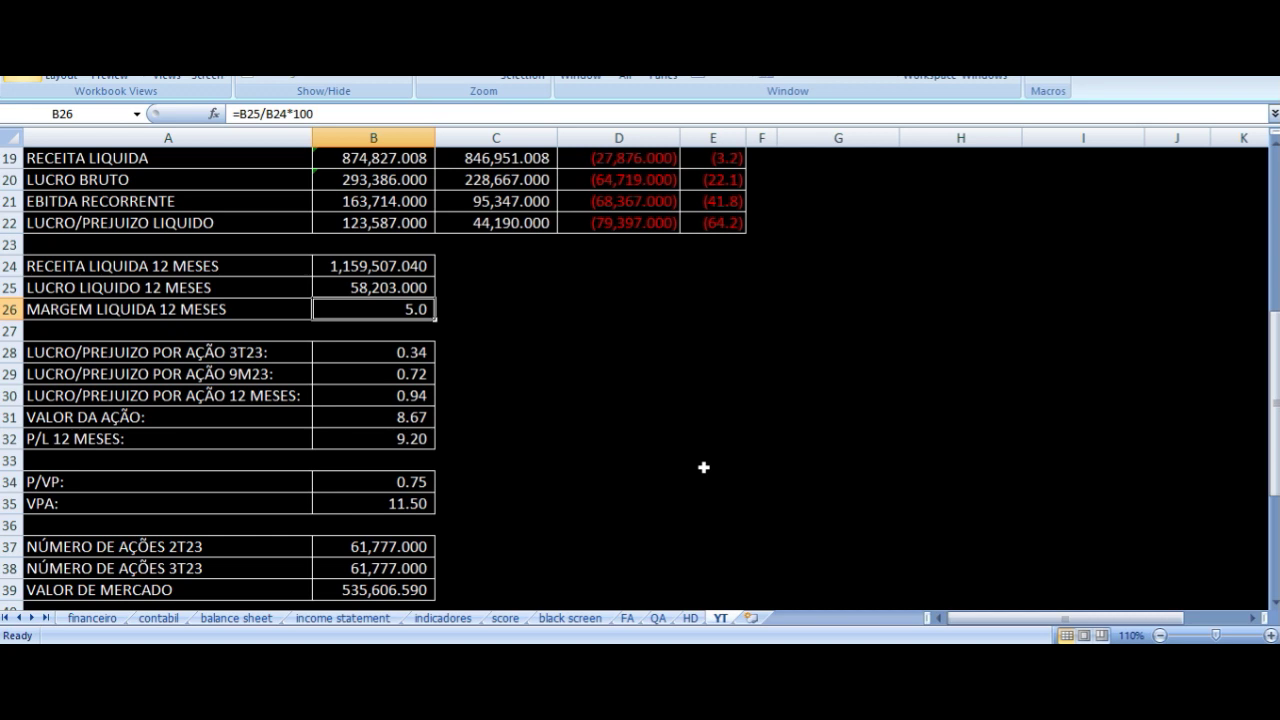
Examine ETER's profit per share for 3T23, 9M23 and the last 12 months.
key("Left")
key("Down")
key("Down")
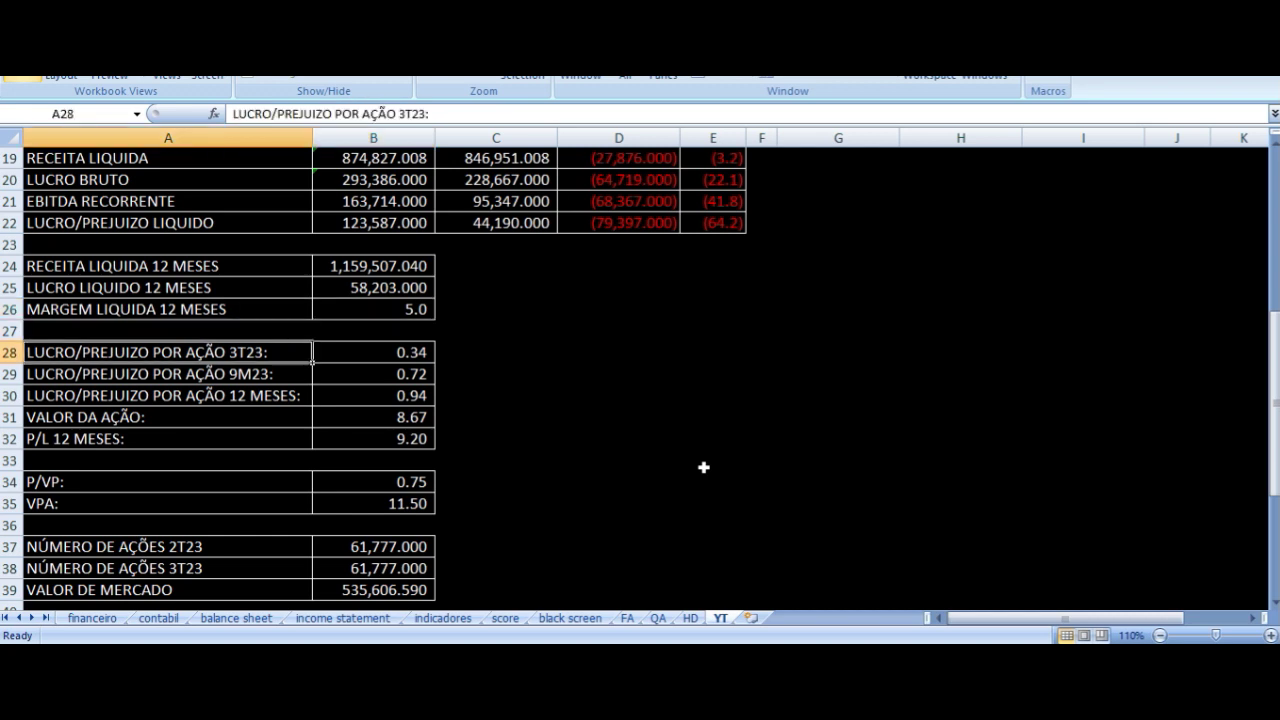
key("Right")
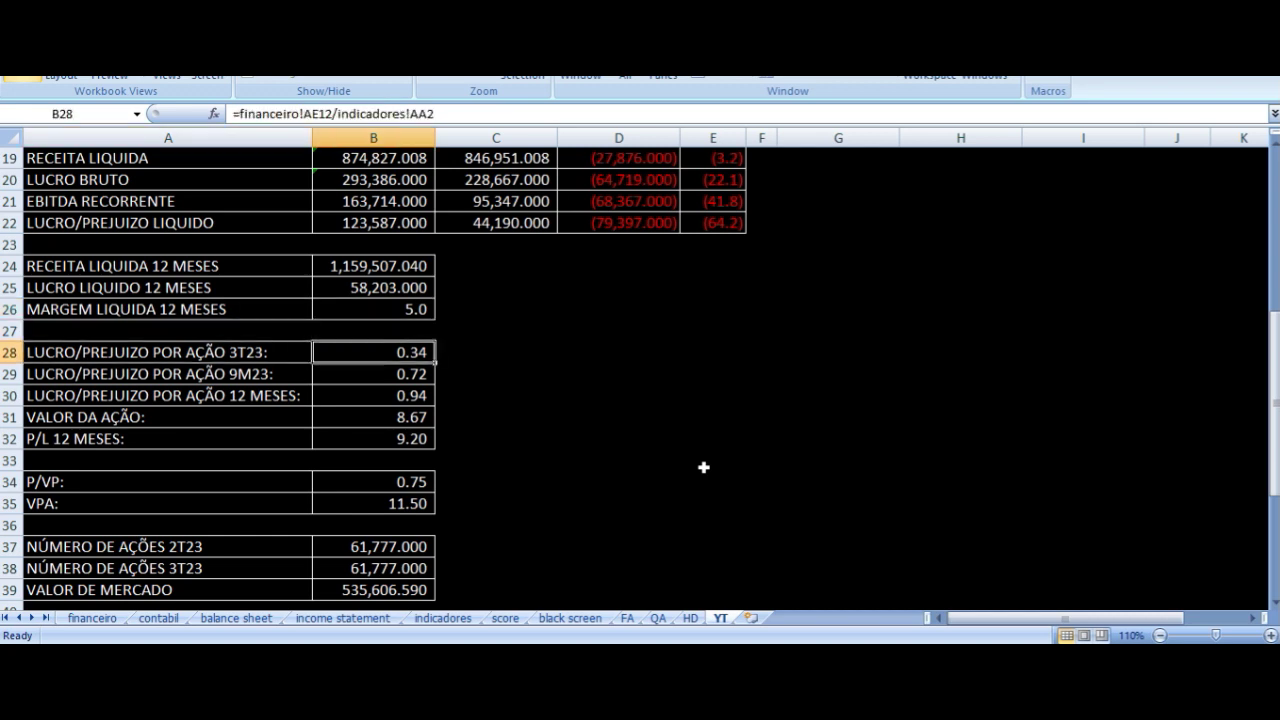
key("Down")
key("Left")
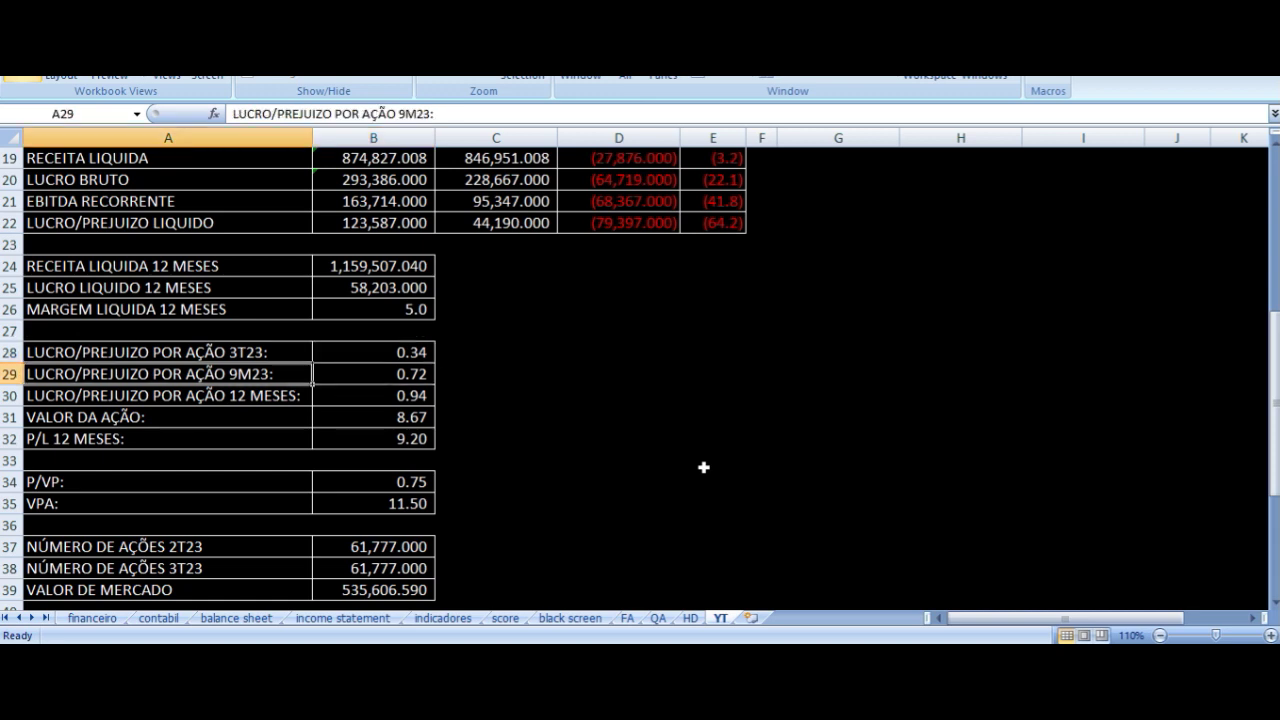
key("Right")
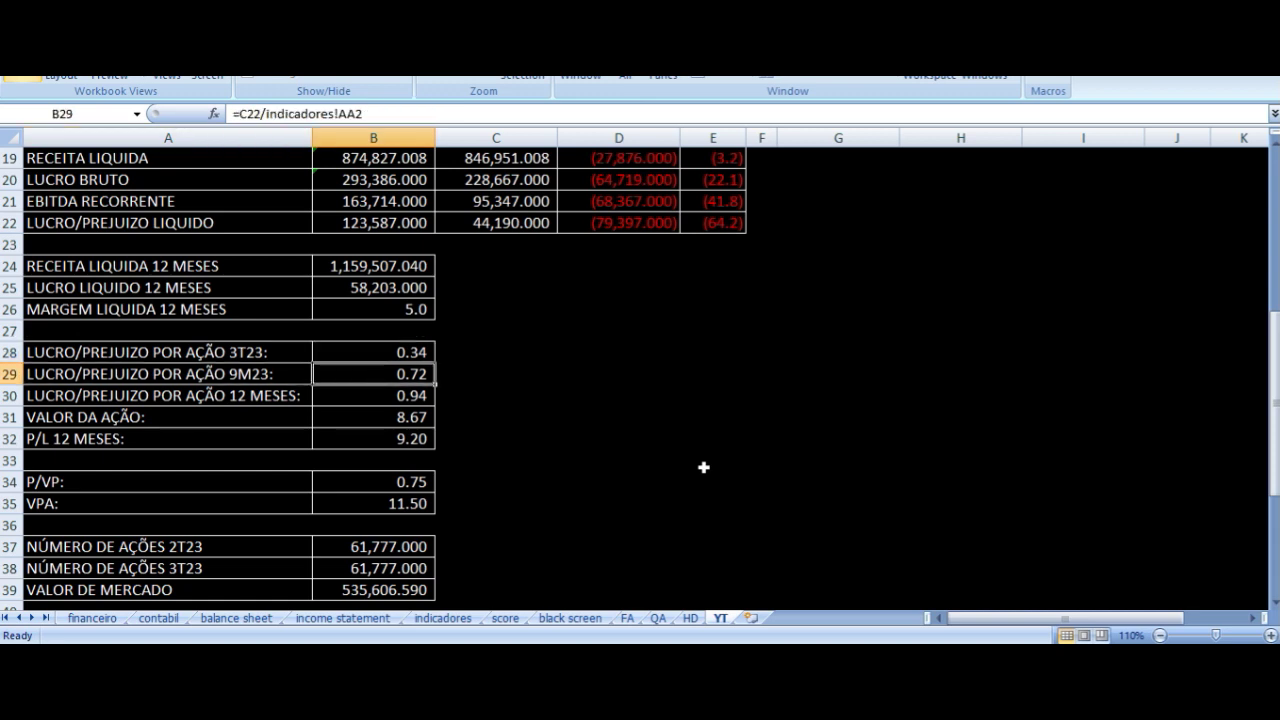
key("Down")
key("Left")
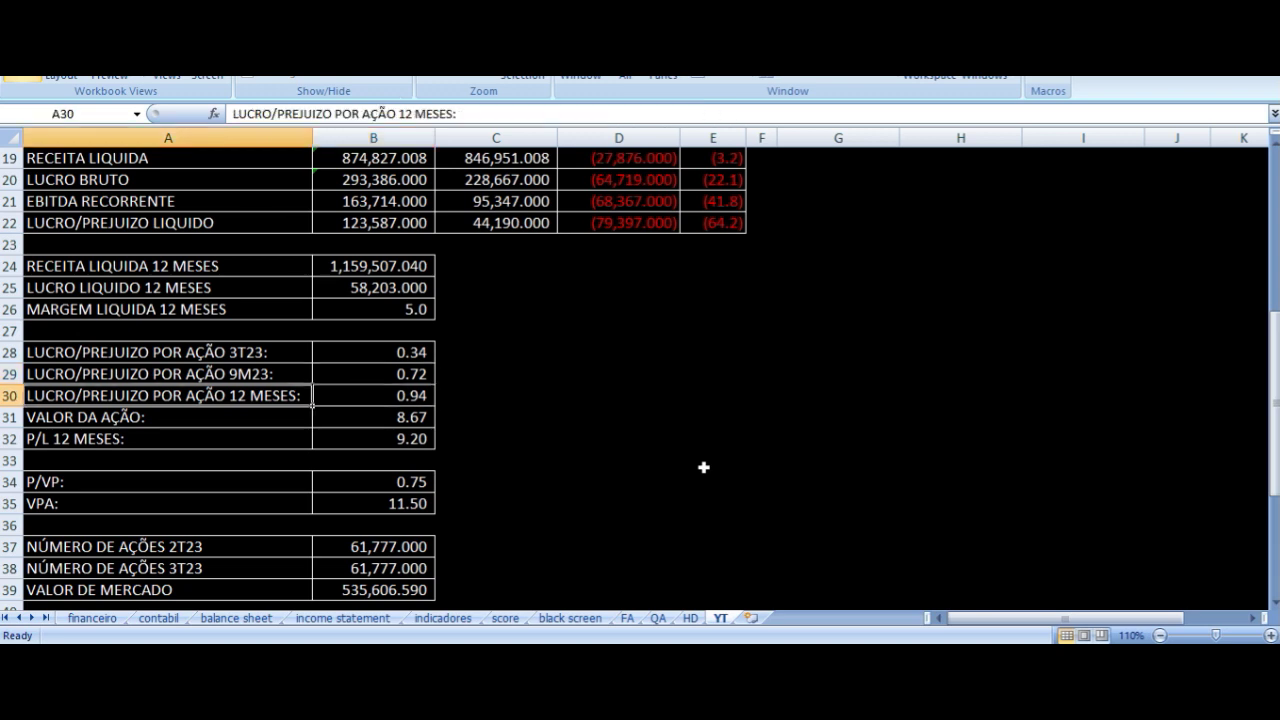
key("Right")
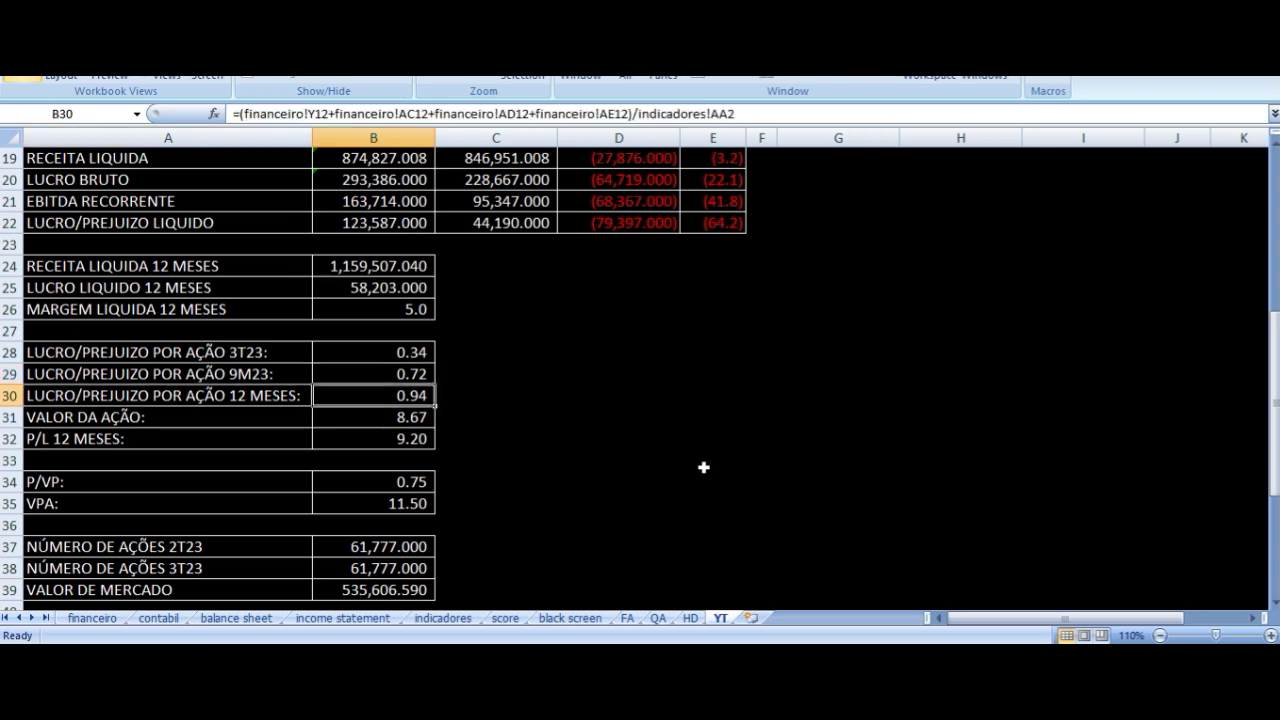
key("Left")
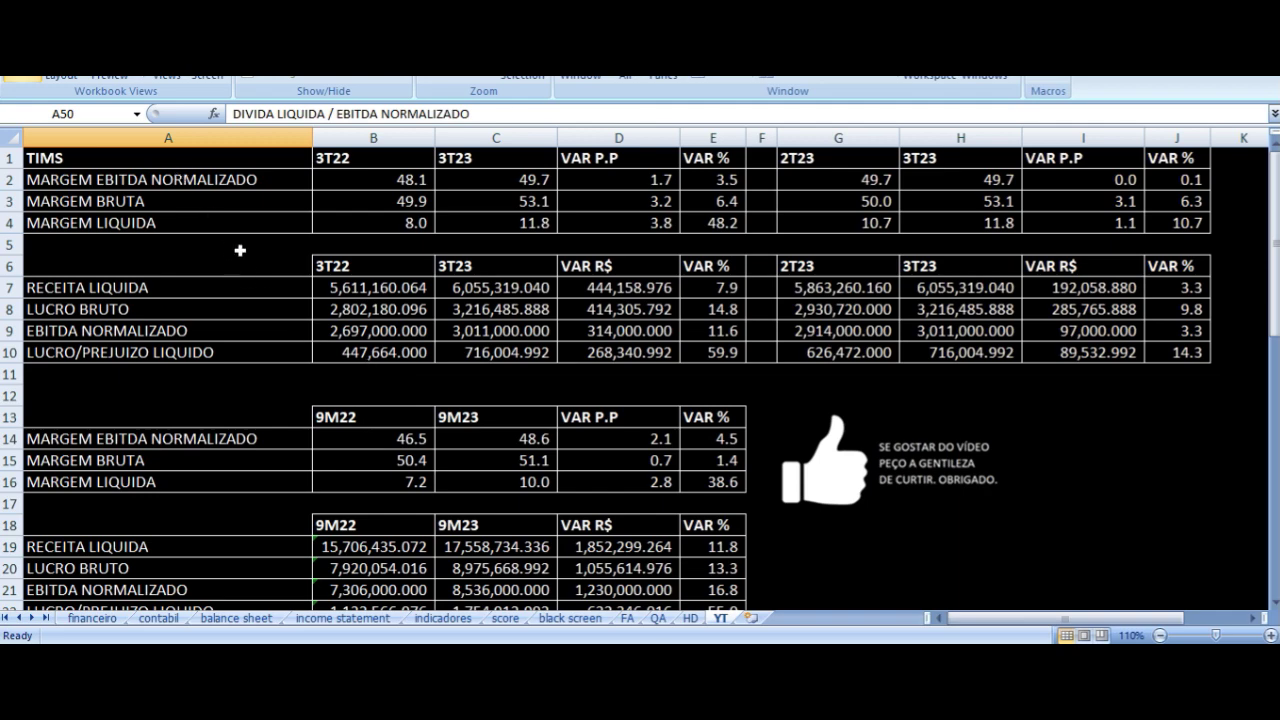
Look up the twelve-month net profit in the TIMS results sheet.
scroll(240, 253, "down", 3)
scroll(240, 253, "down", 3)
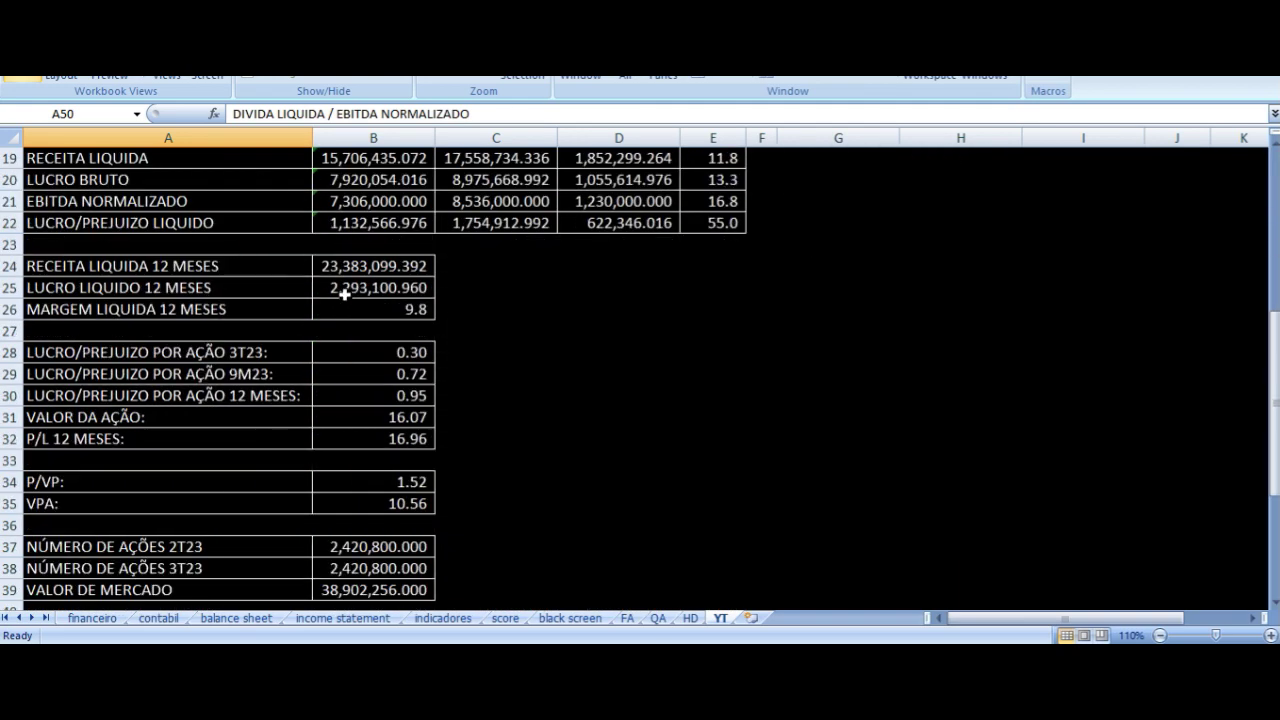
scroll(368, 317, "down", 1)
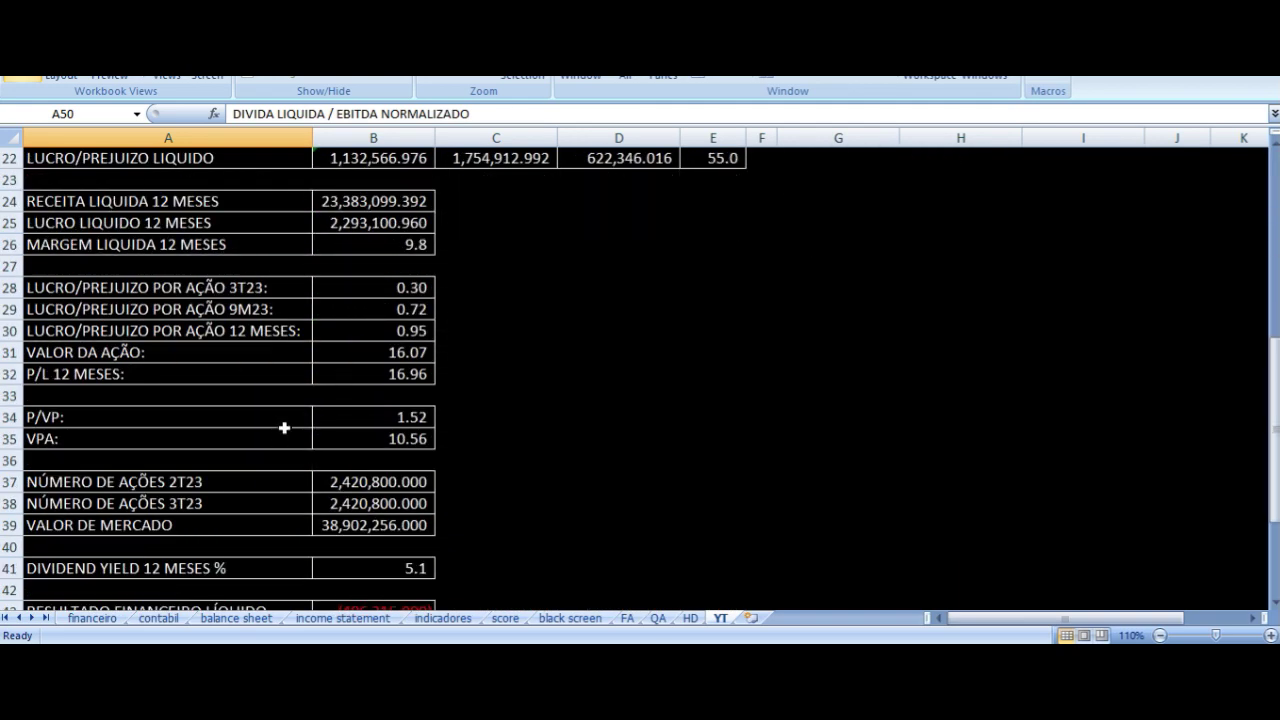
scroll(286, 428, "down", 1)
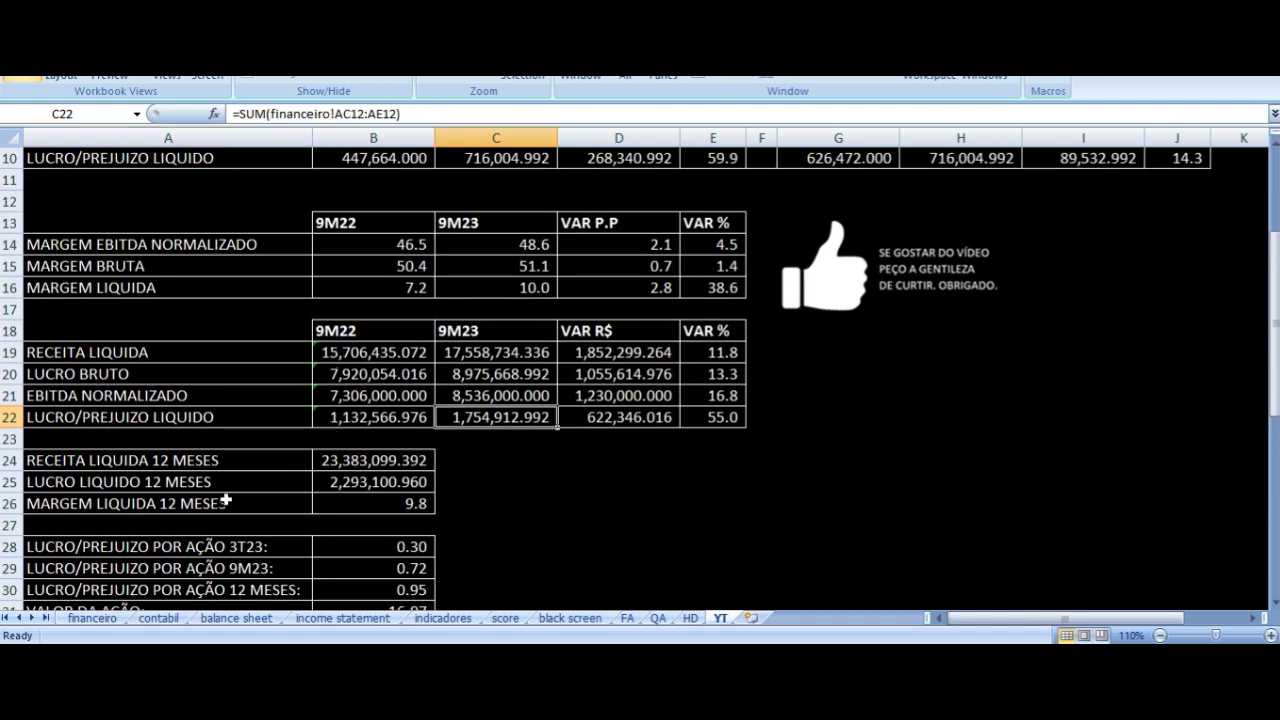
left_click(192, 484)
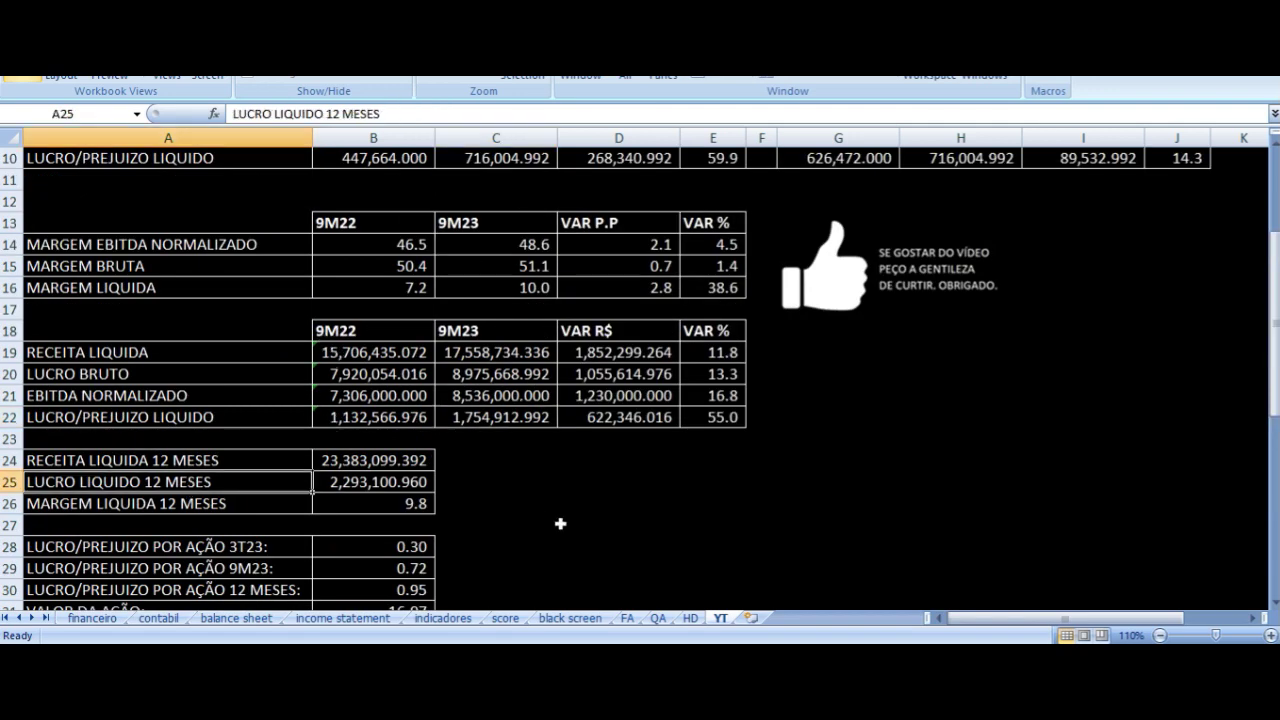
key("Right")
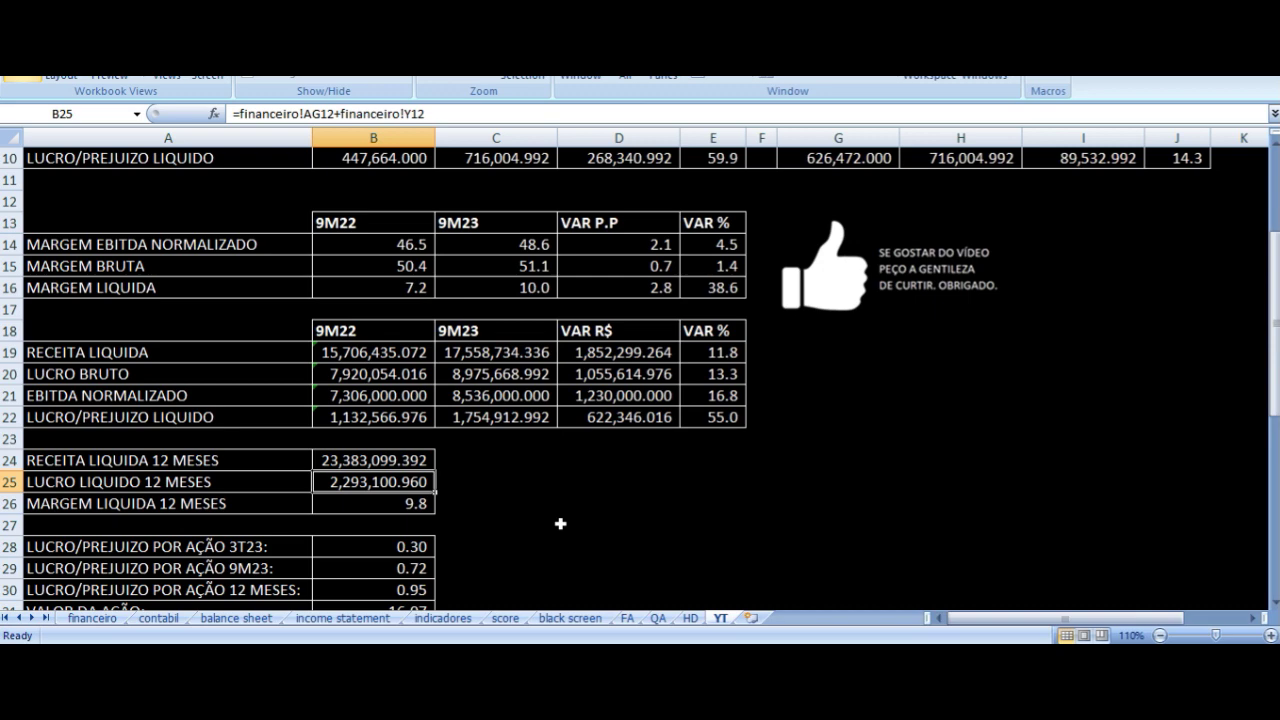
Go through the TIMS per-share and valuation figures to find the number of shares in 3T23.
key("Down")
key("Down")
key("Down")
key("Down")
key("Down")
key("Down")
key("Down")
key("Down")
key("Down")
key("Down")
key("Down")
key("Down")
key("Down")
key("Down")
key("Down")
key("Down")
key("Up")
key("Up")
key("Up")
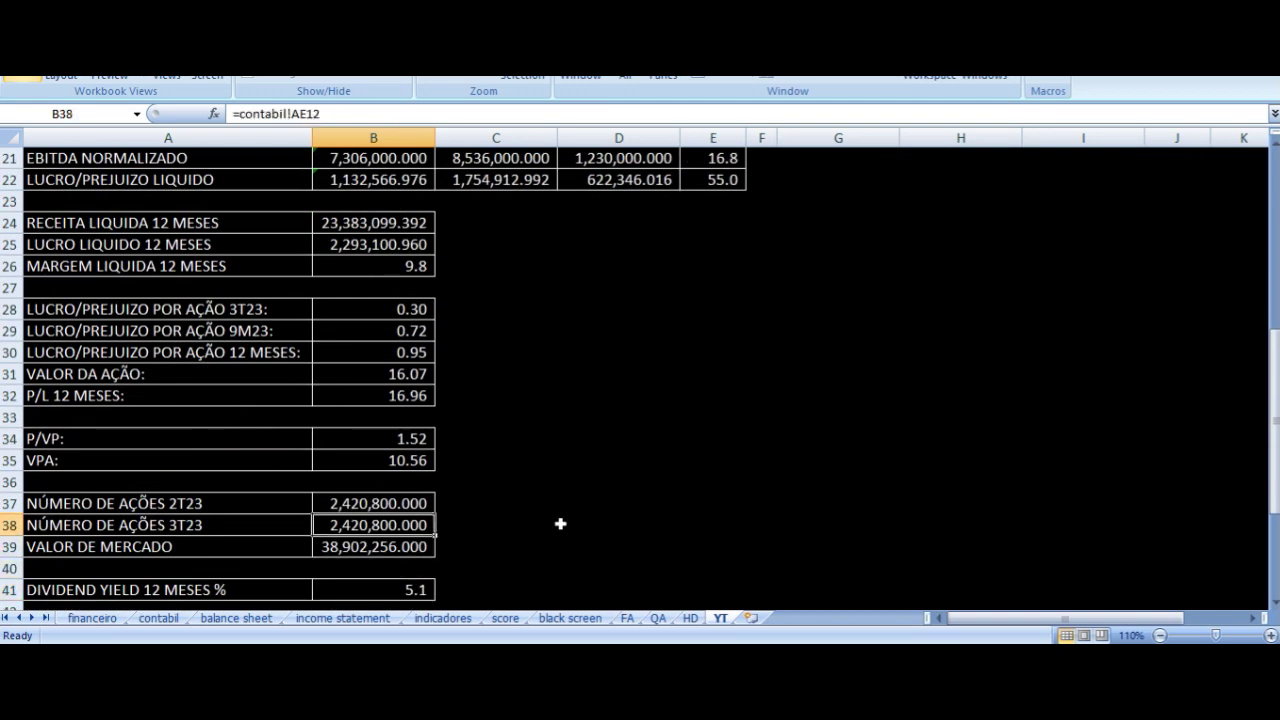
Look up the share price and twelve-month profit per share in the TIMS results sheet.
key("Left")
key("Up")
key("Up")
key("Up")
key("Up")
key("Up")
key("Up")
key("Up")
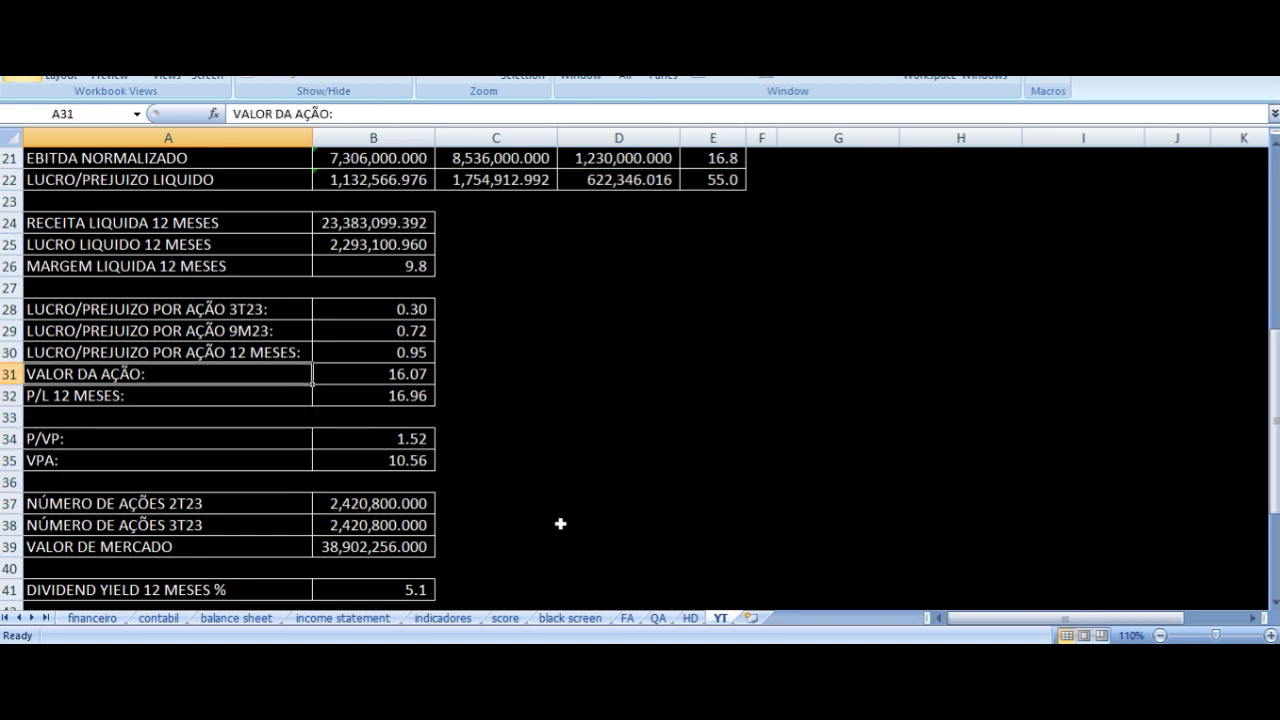
key("Up")
key("Right")
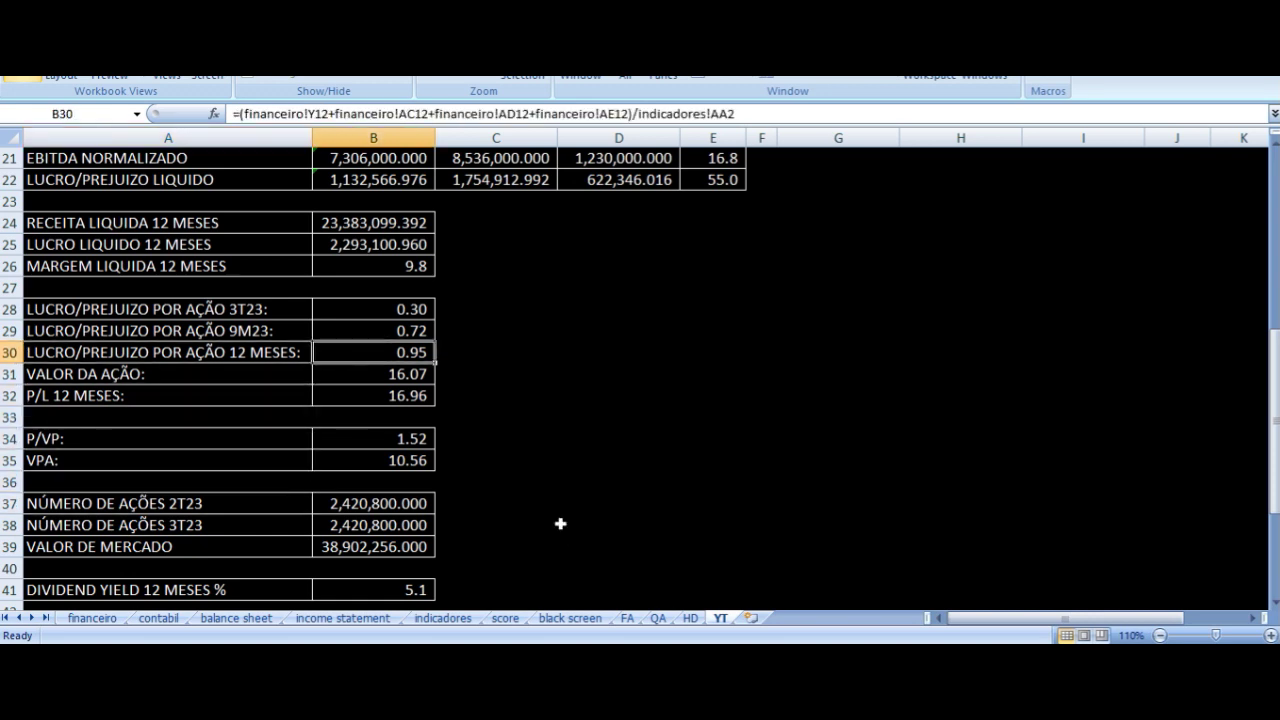
key("Left")
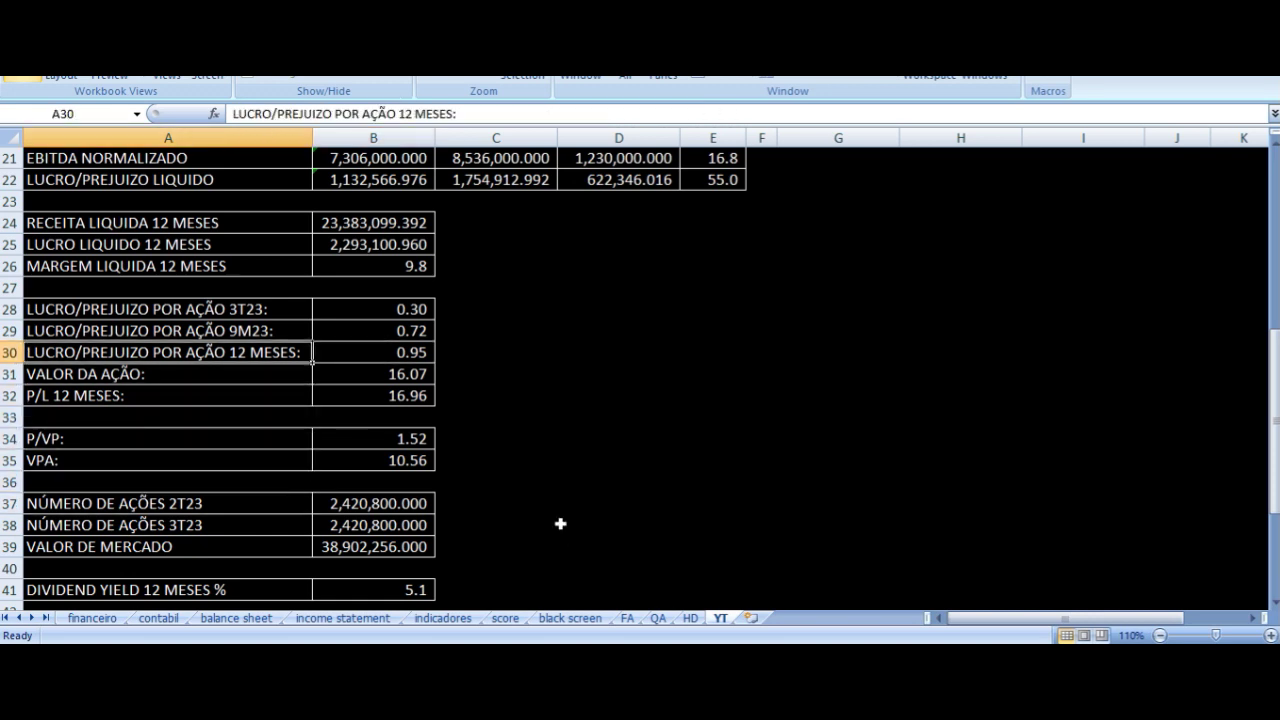
Return to the ETER results sheet and examine its twelve-month profit per share.
key("ctrl+Tab")
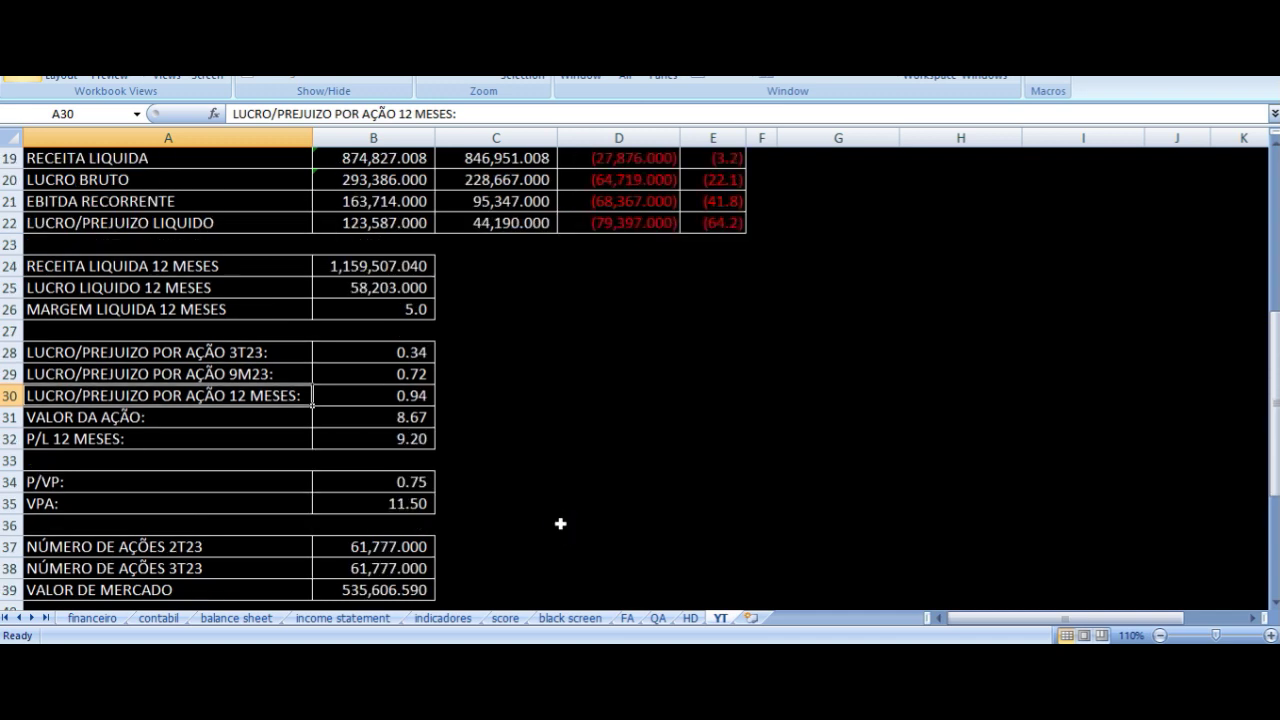
key("Right")
key("Left")
key("Right")
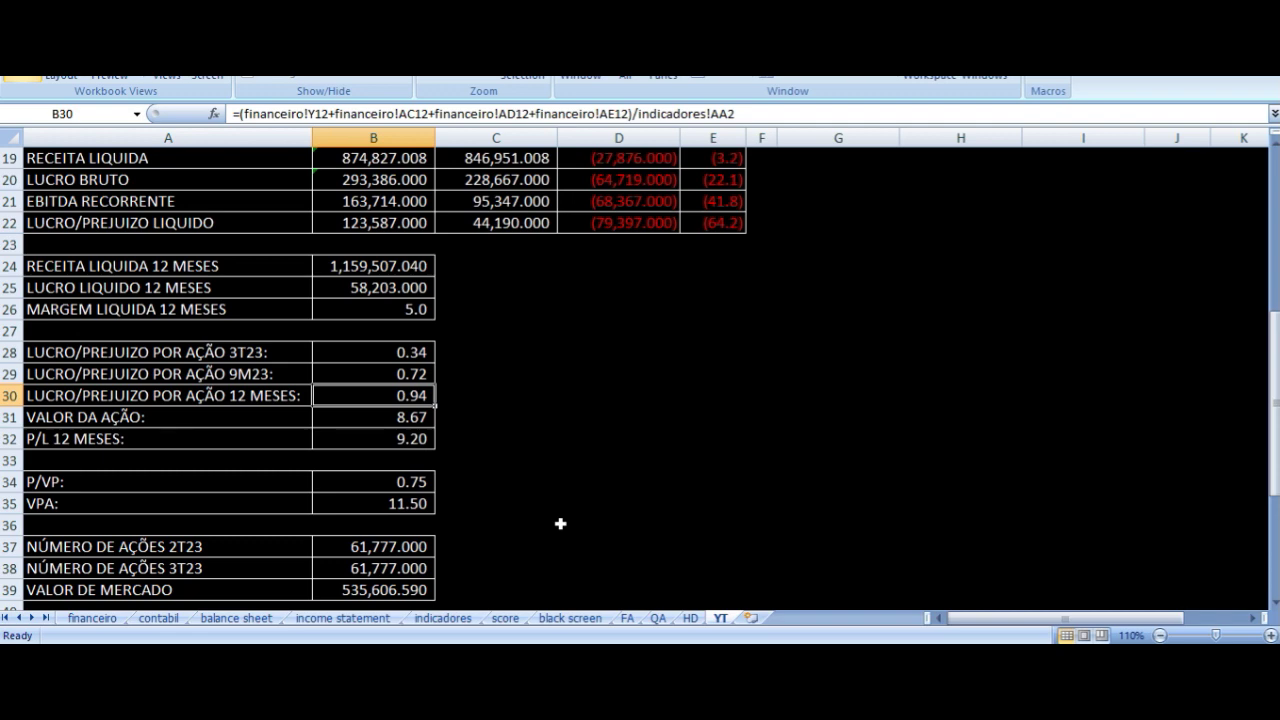
key("Right")
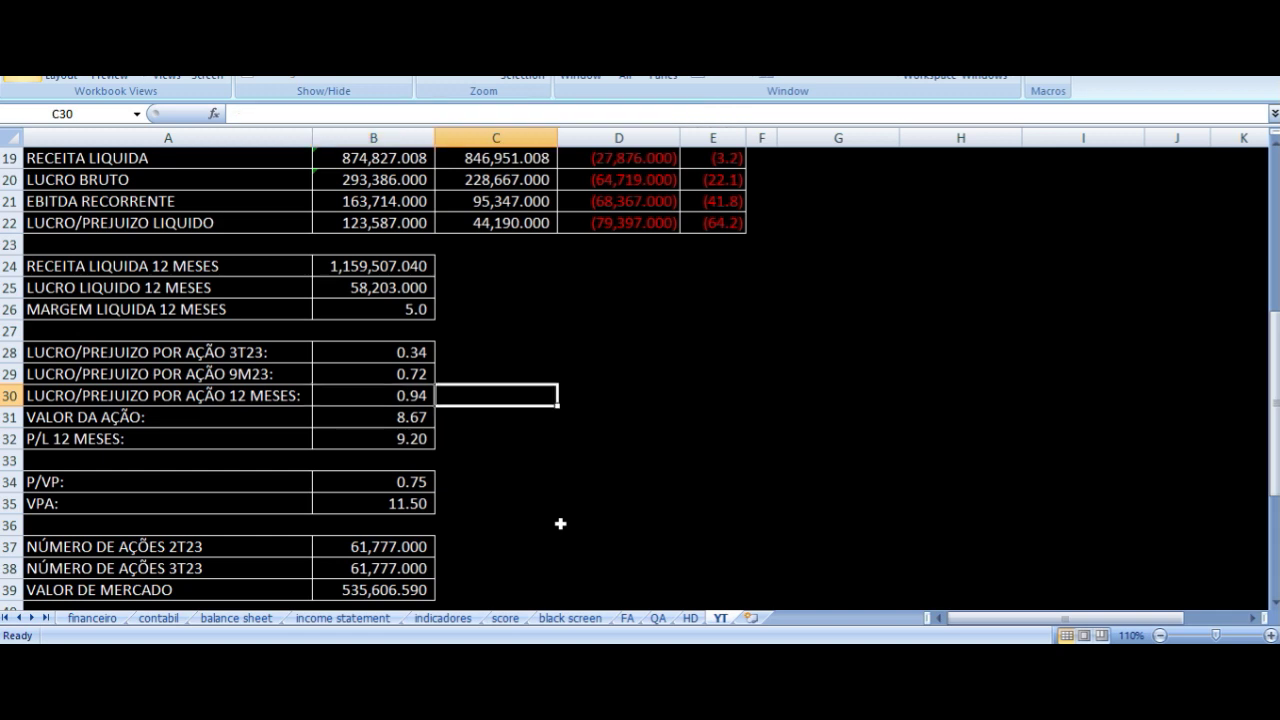
Examine ETER's net profit for the last 12 months.
key("Up")
key("Up")
key("Up")
key("Up")
key("Up")
key("Left")
key("Left")
key("Down")
key("Up")
key("Right")
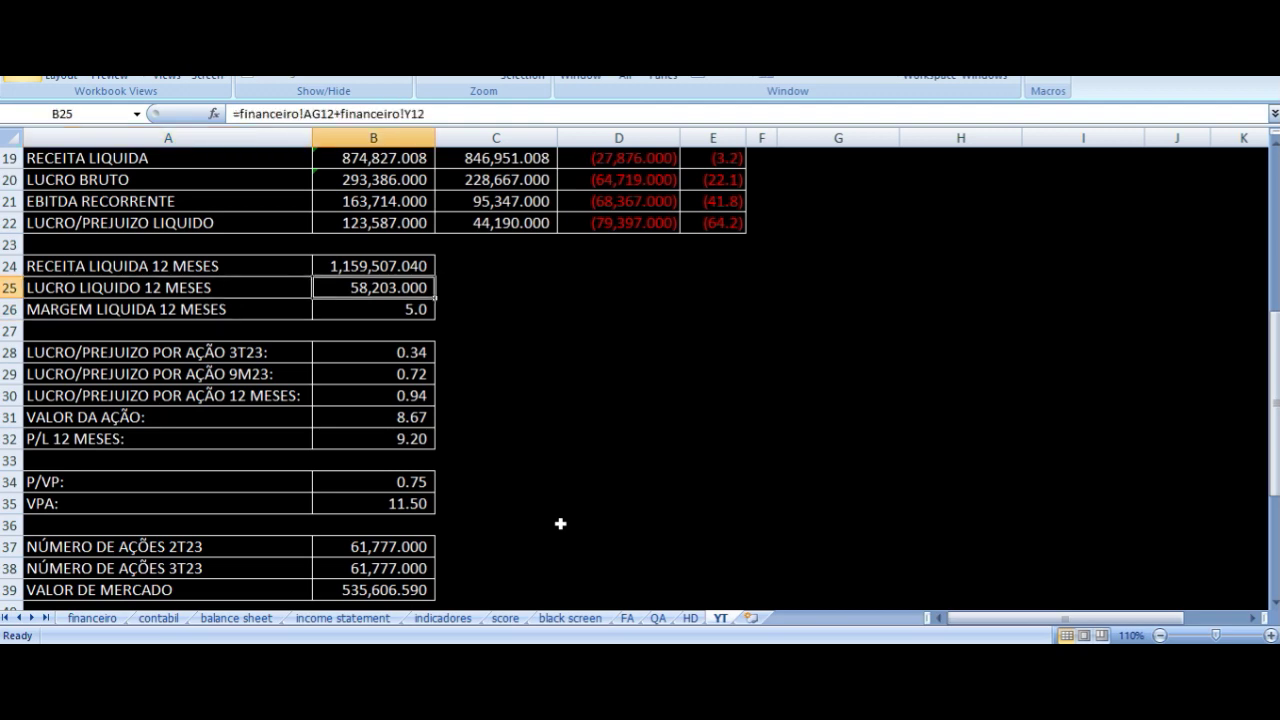
Find the number of ETER shares in 2T23 and 3T23.
key("Down")
key("Down")
key("Down")
key("Down")
key("Down")
key("Down")
key("Down")
key("Down")
key("Down")
key("Down")
key("Down")
key("Down")
key("Down")
key("Down")
key("Down")
key("Up")
key("Up")
key("Up")
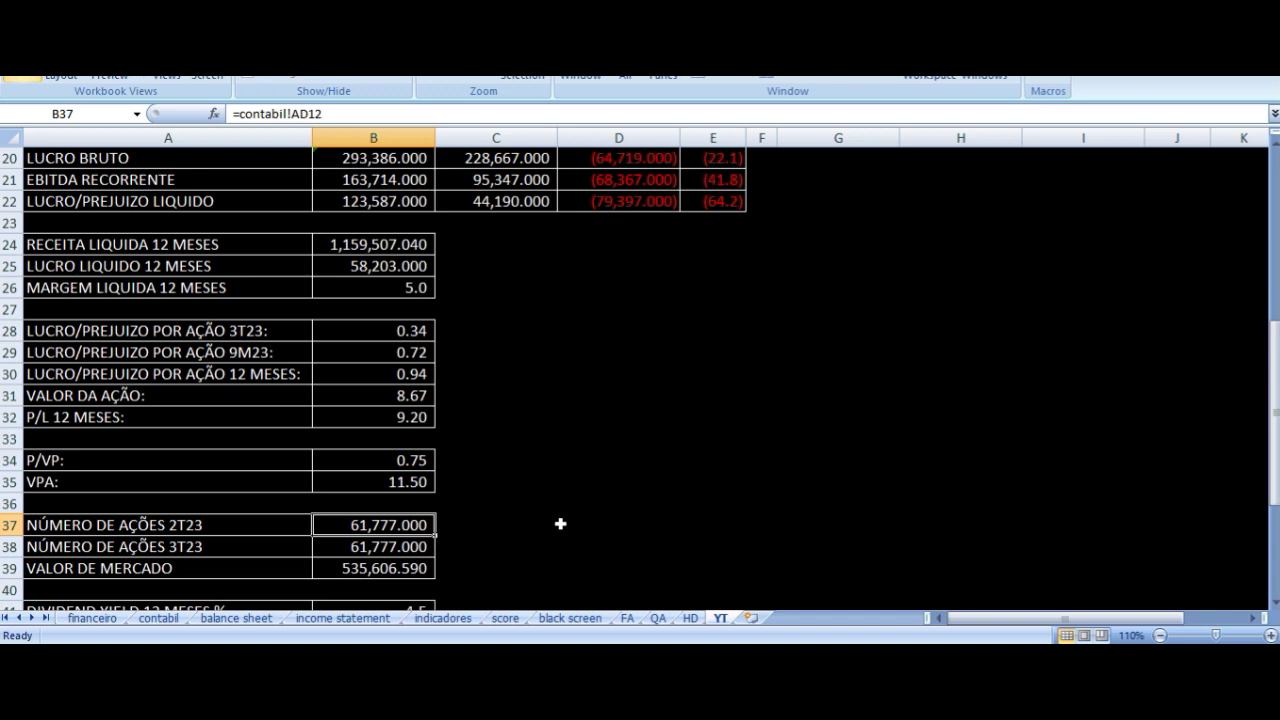
Examine ETER's twelve-month P/L together with its profit per share and share price.
key("Up")
key("Up")
key("Up")
key("Up")
key("Up")
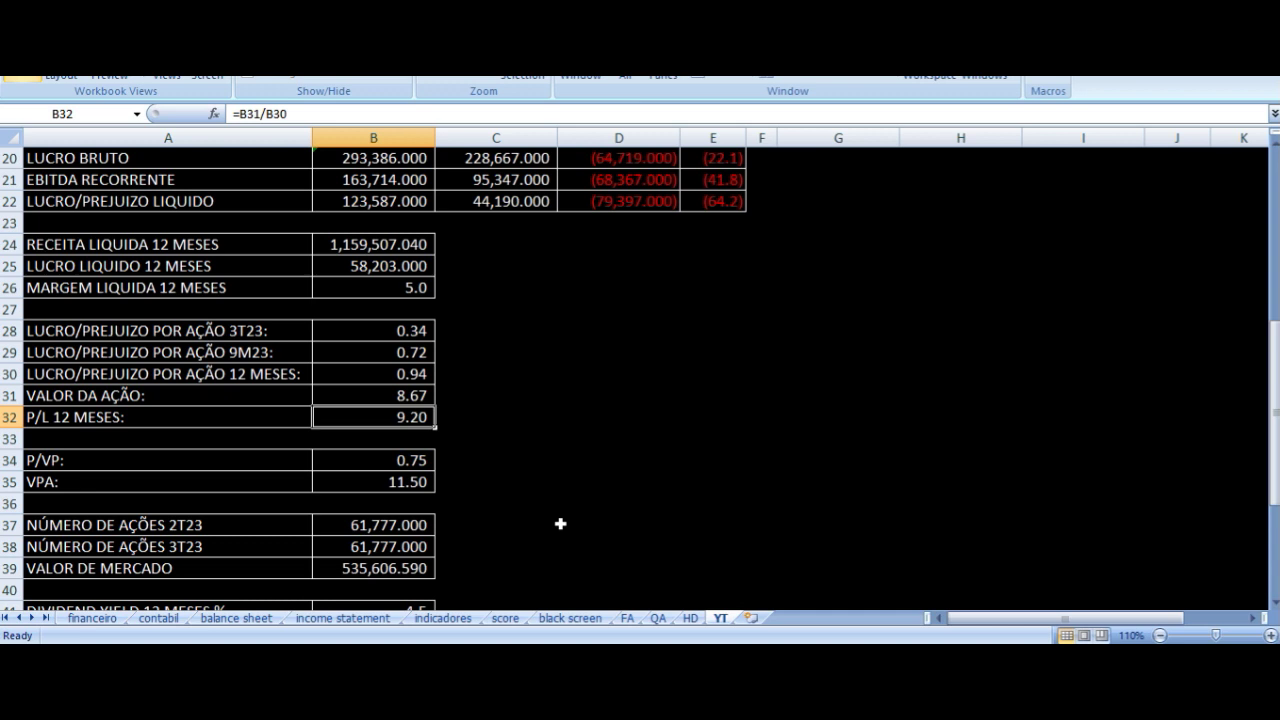
key("Up")
key("Up")
key("Up")
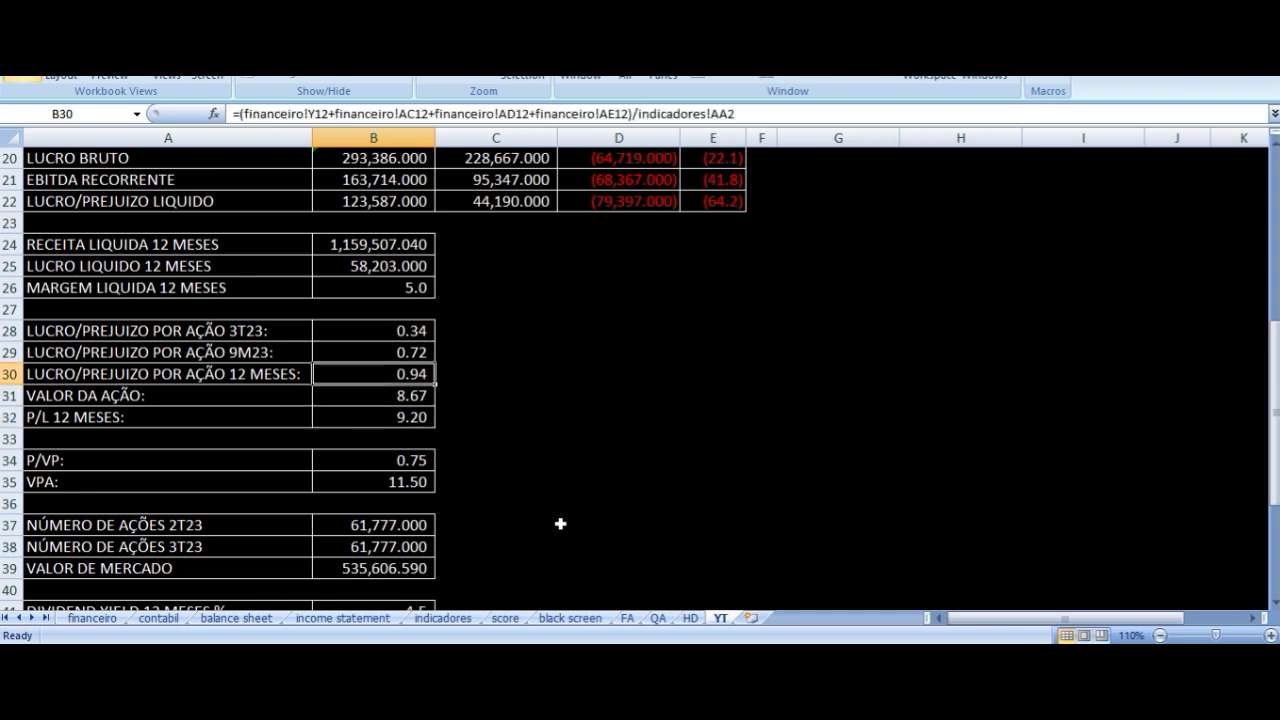
key("Left")
key("Down")
key("Down")
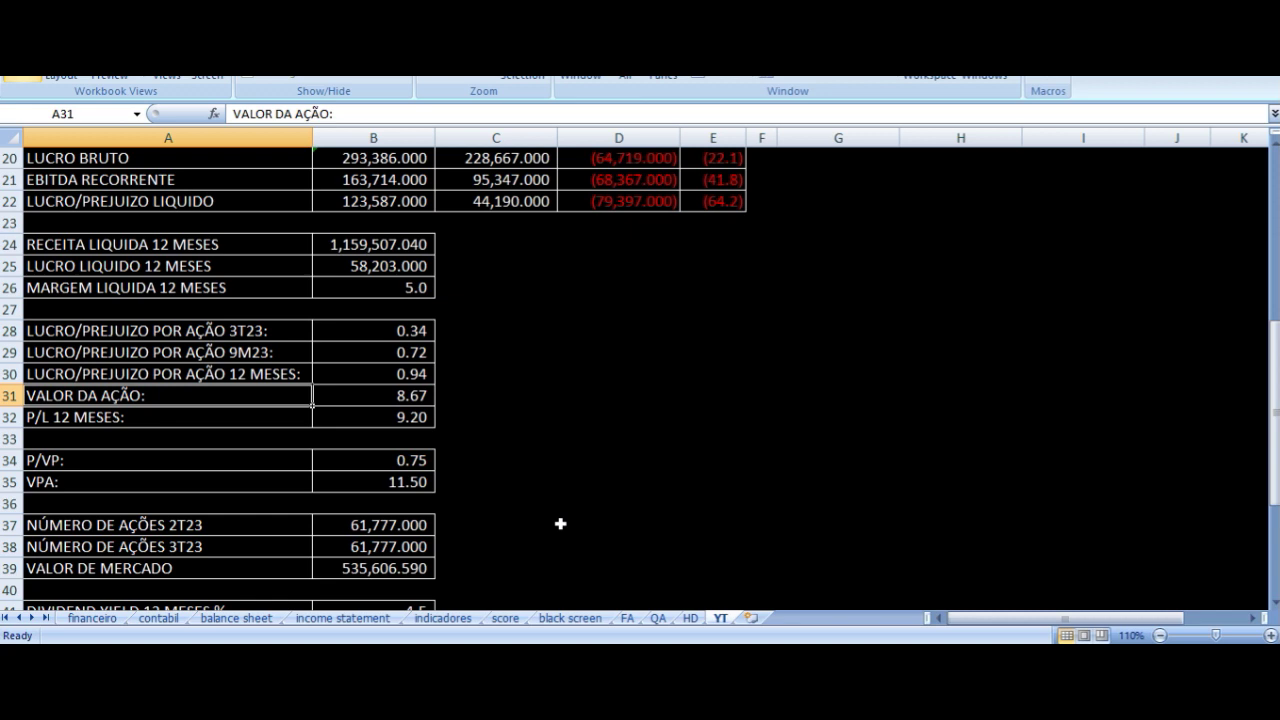
key("Right")
key("Down")
key("Left")
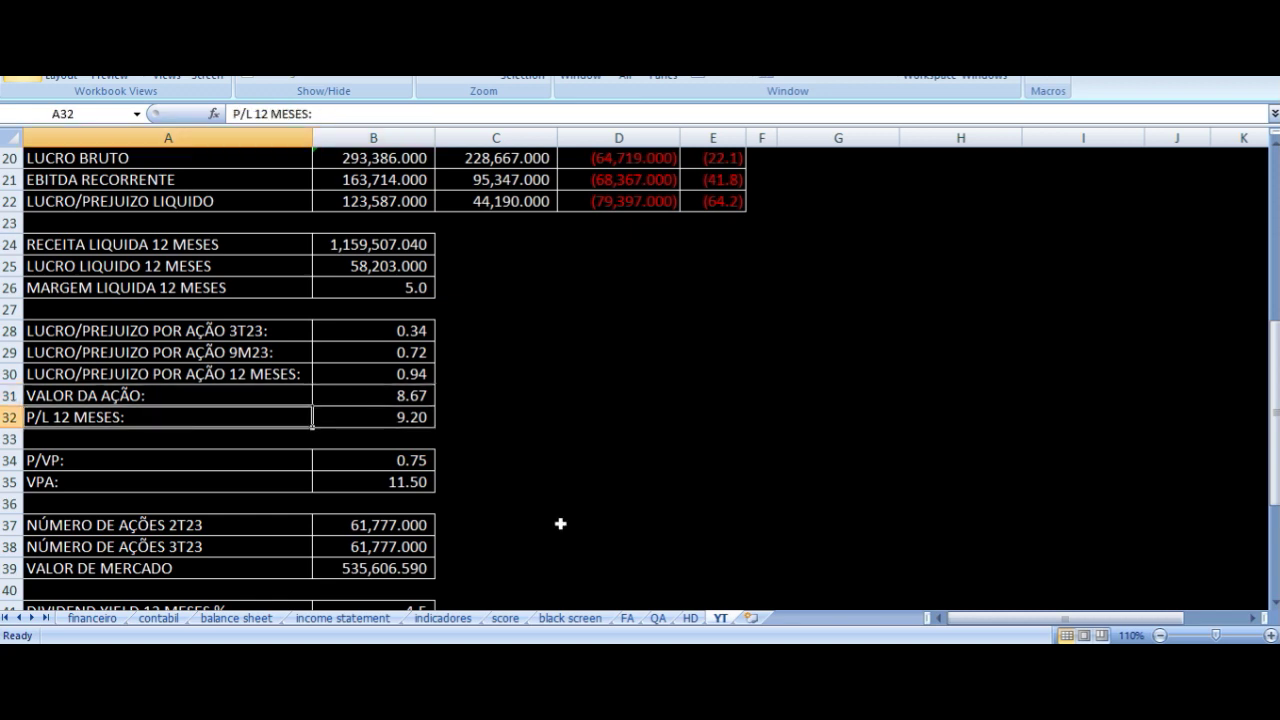
key("Right")
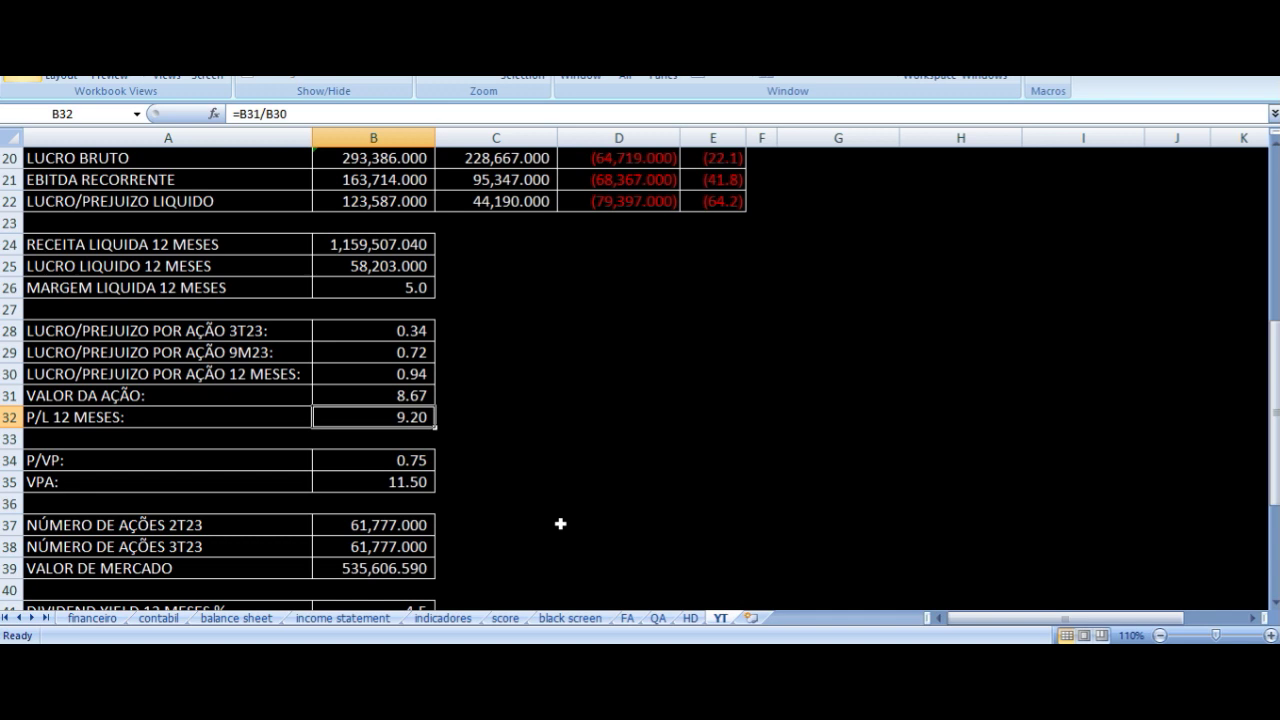
Examine ETER's P/VP and VPA.
key("Left")
key("Down")
key("Down")
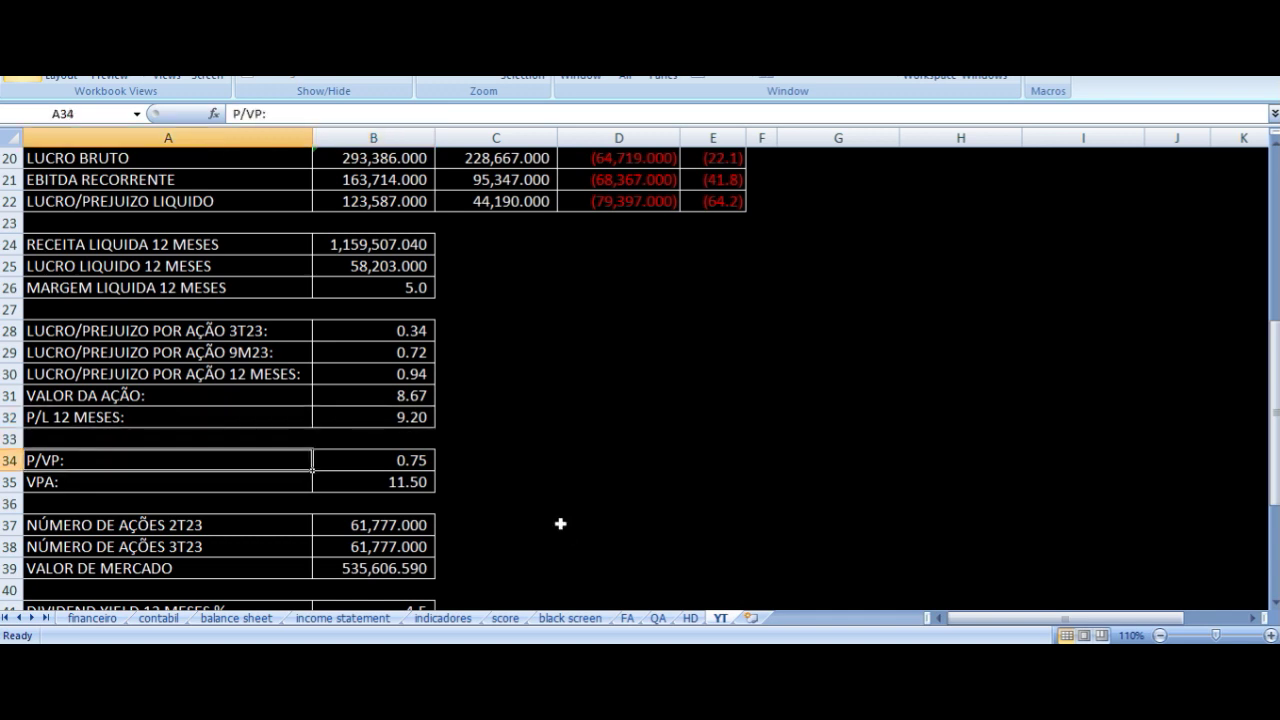
key("Right")
key("Left")
key("Down")
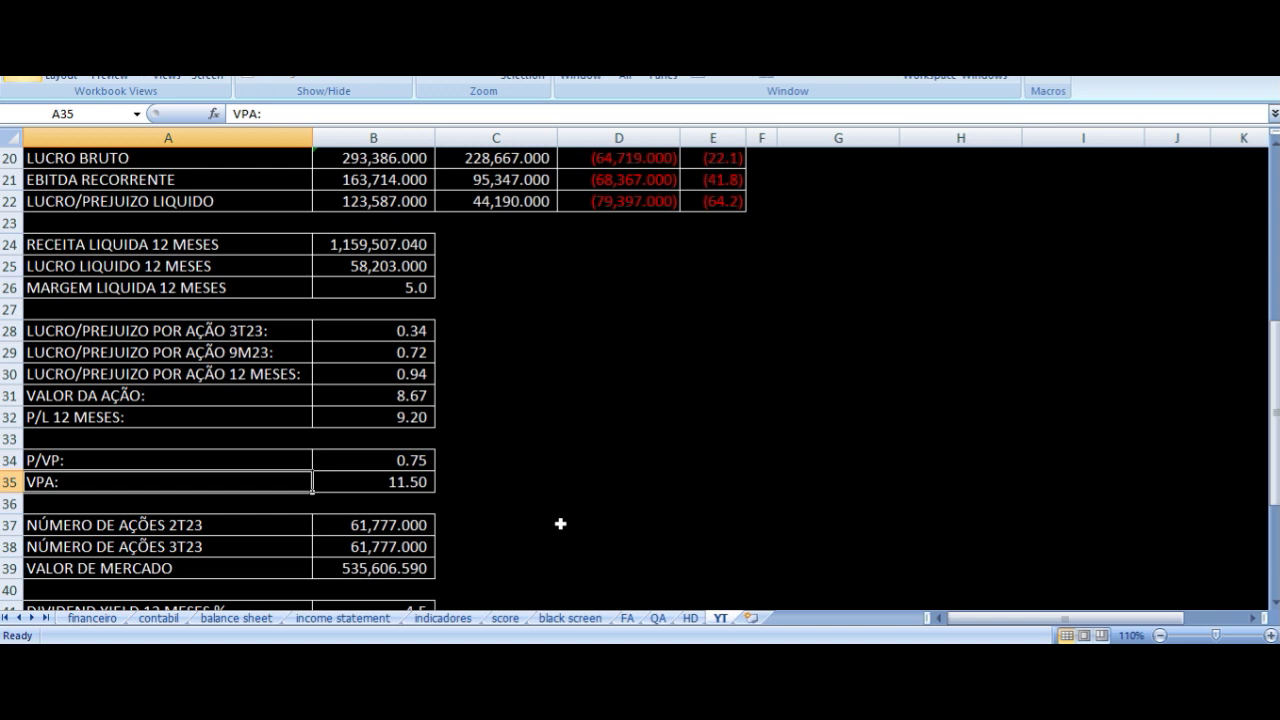
key("Right")
key("Up")
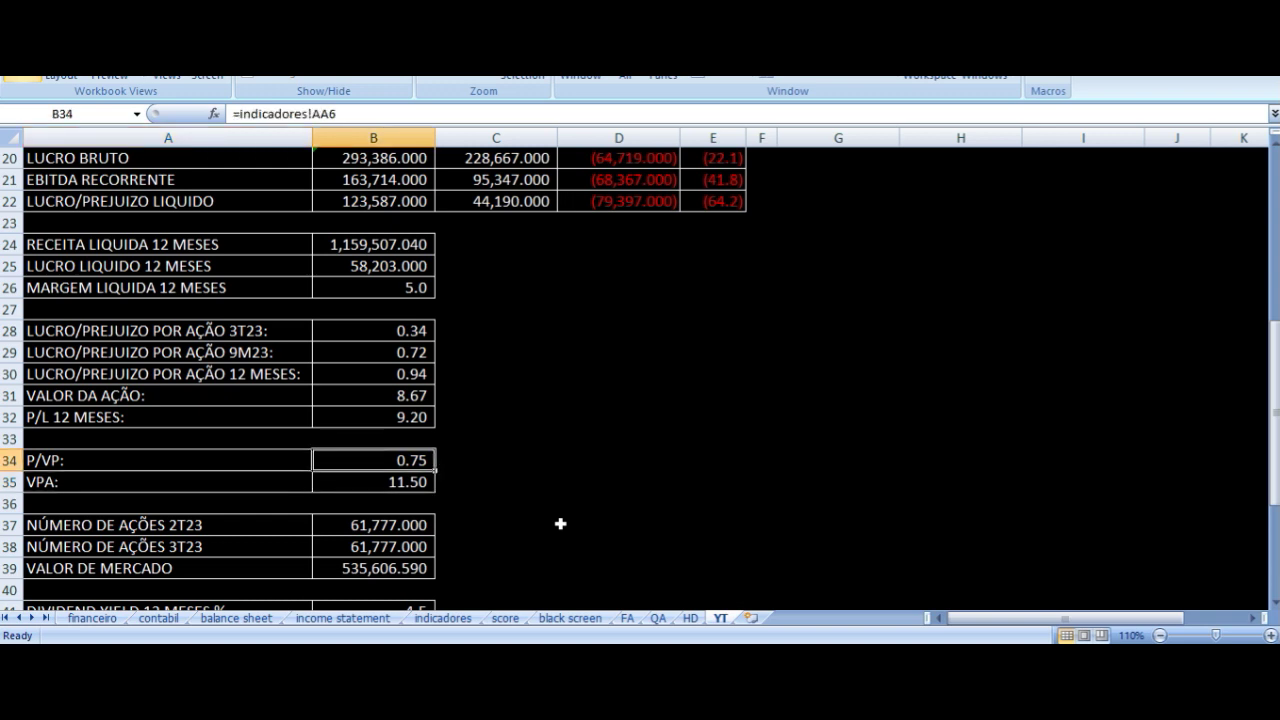
key("Left")
key("Right")
Compare ETER's share price with its book value per share and P/VP.
key("Up")
key("Up")
key("Up")
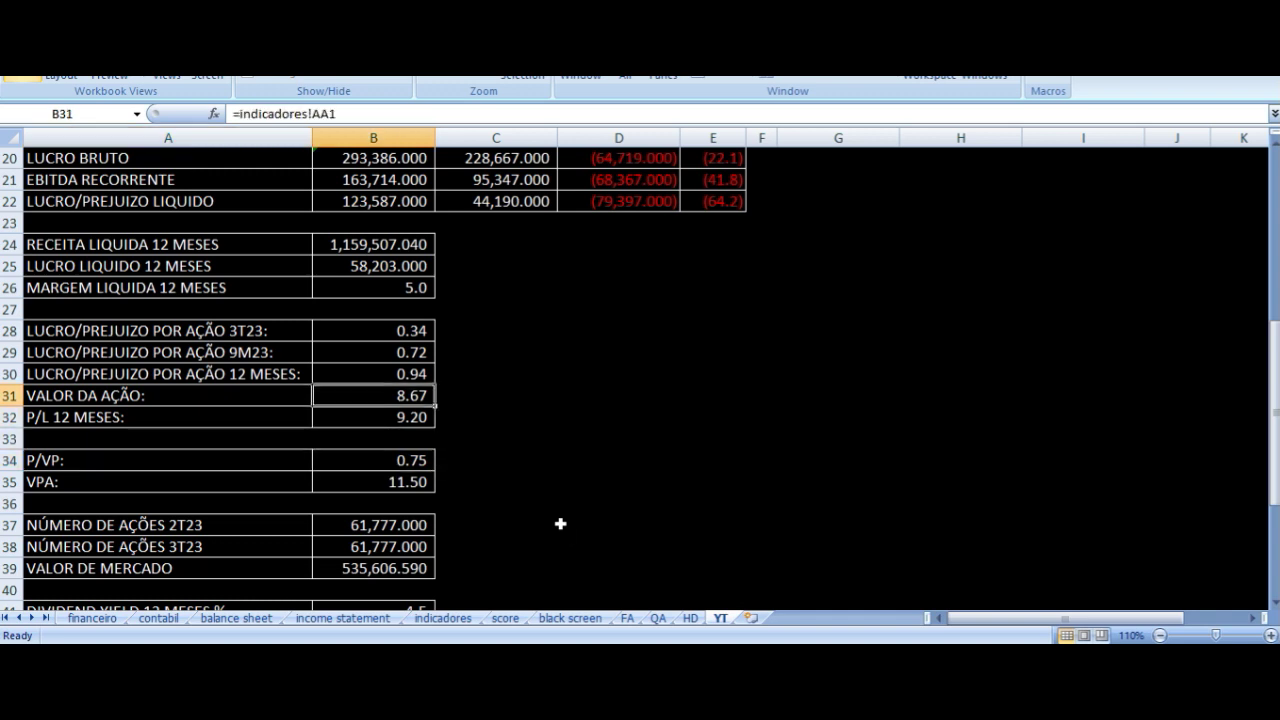
key("Left")
key("Down")
key("Down")
key("Right")
key("Up")
key("Up")
key("Down")
key("Down")
key("Down")
key("Down")
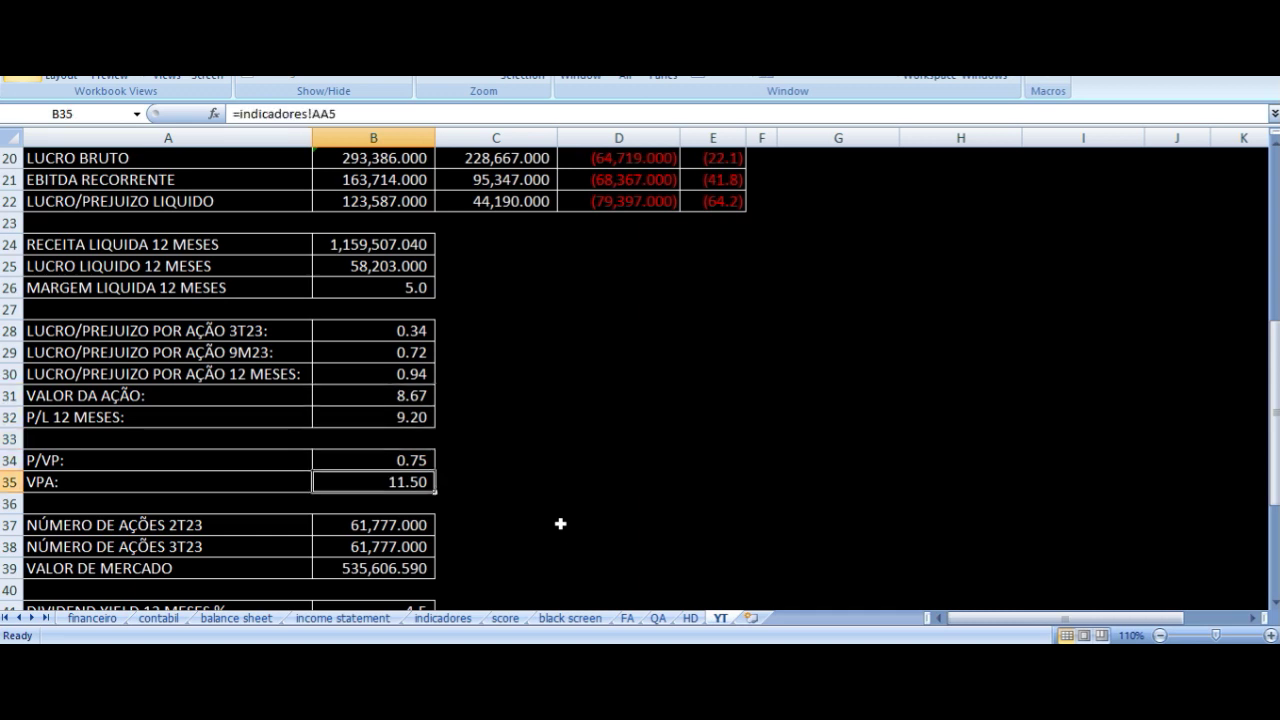
key("Left")
key("Right")
key("Up")
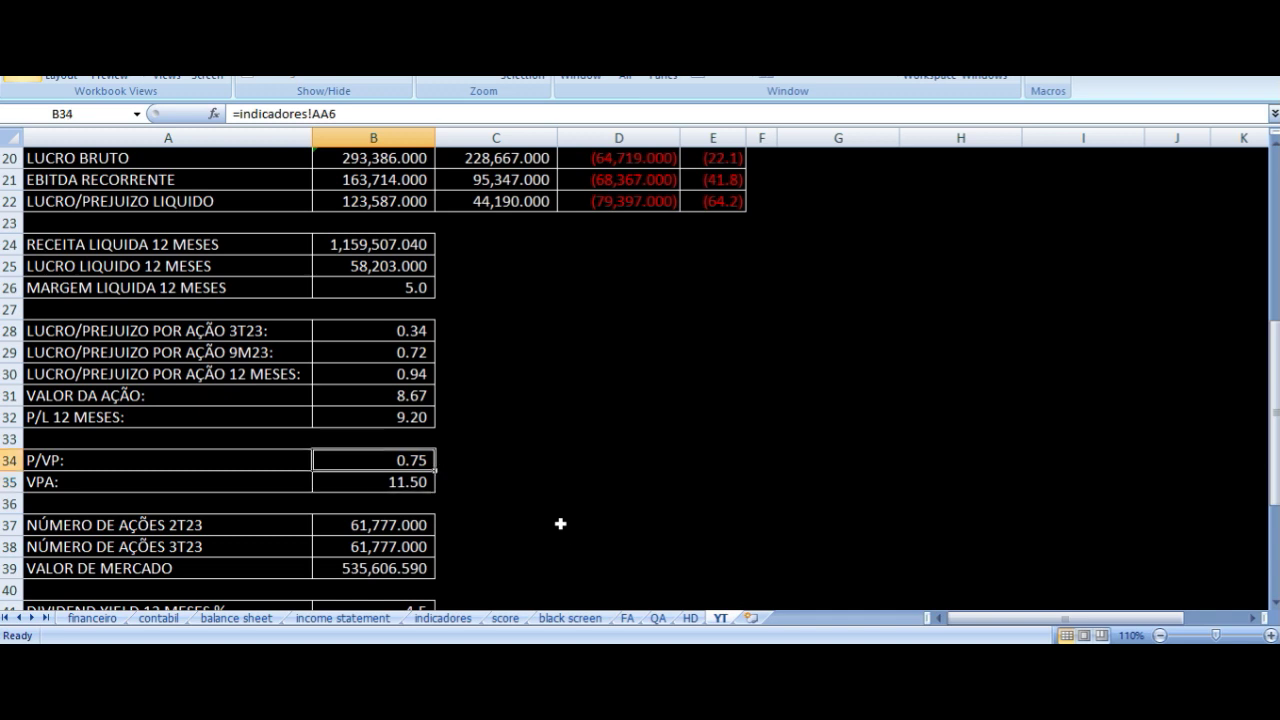
key("Up")
key("Up")
key("Up")
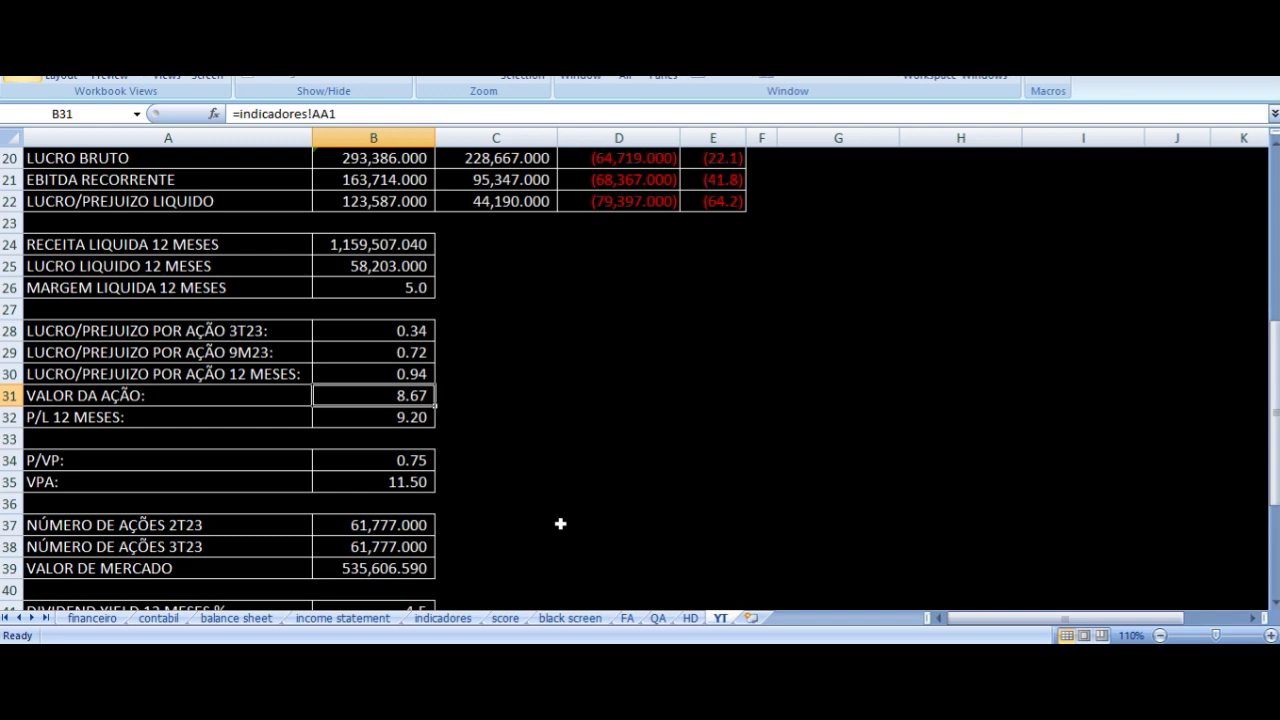
Review ETER's share counts for 2T23 and 3T23 and its market value.
scroll(540, 500, "down", 3)
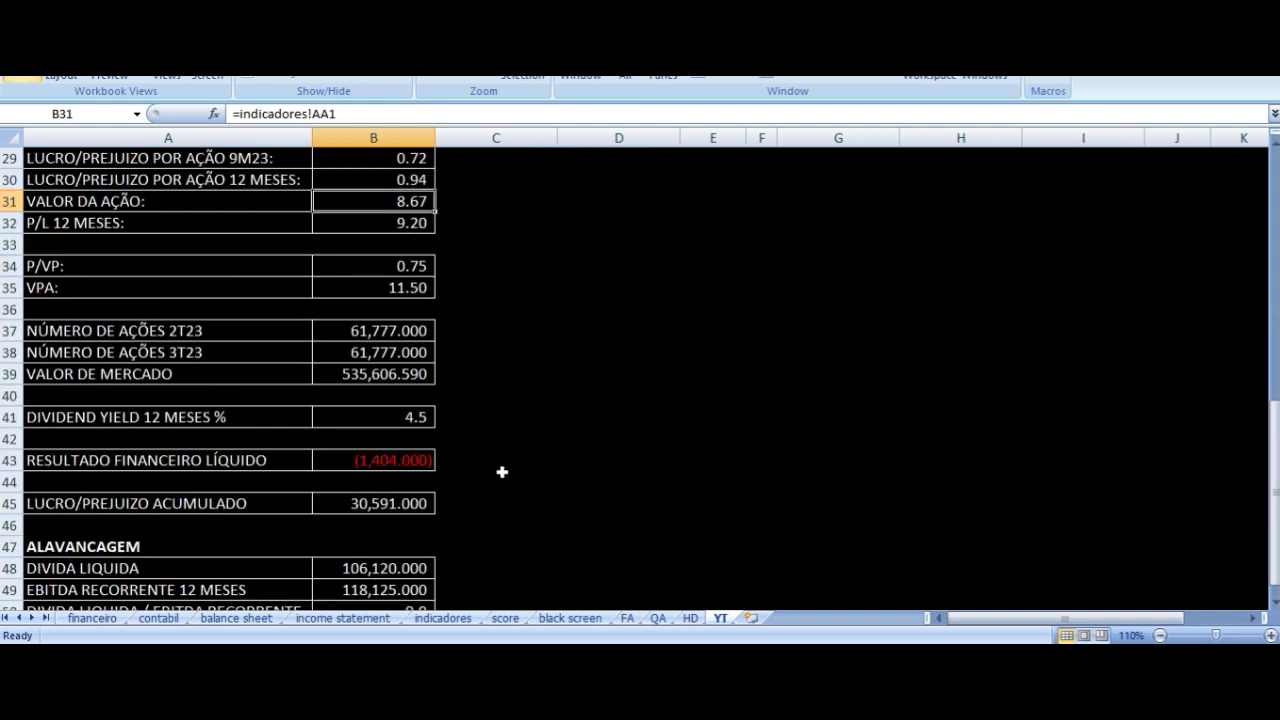
left_click(372, 338)
key("Down")
key("Left")
key("Right")
key("Down")
key("Left")
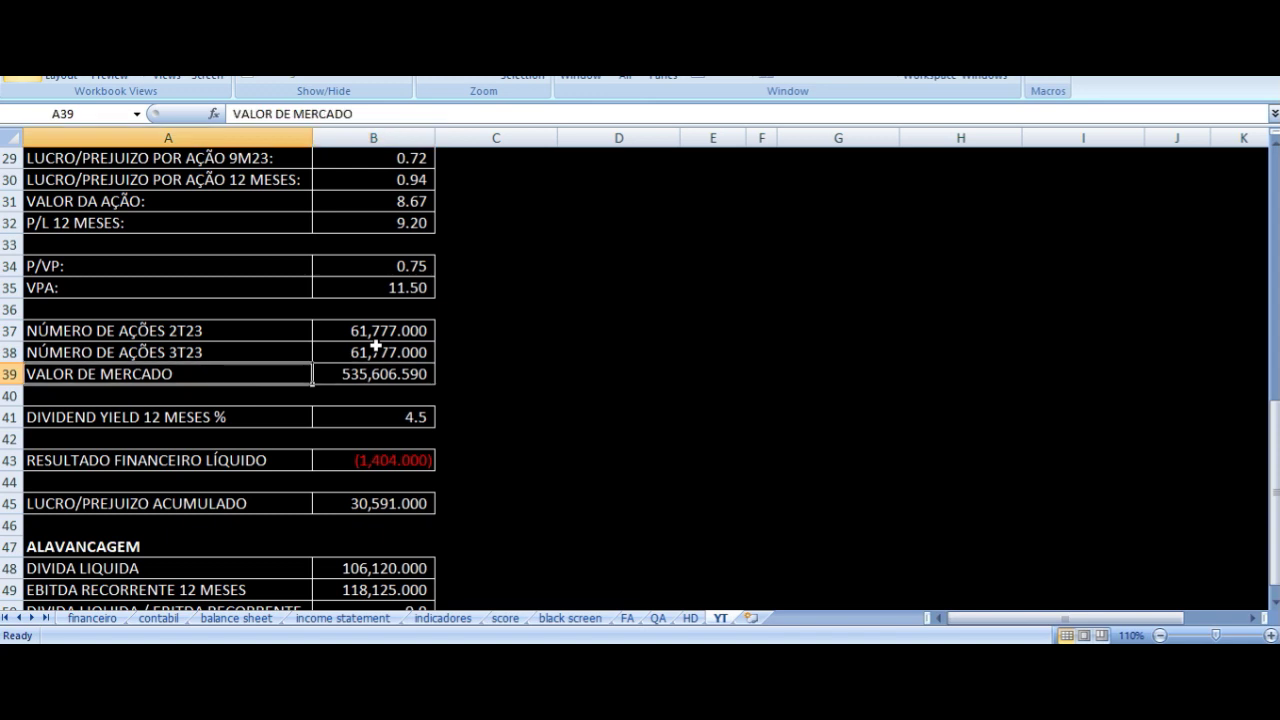
key("Right")
key("Right")
Examine ETER's twelve-month dividend yield.
key("Down")
key("Down")
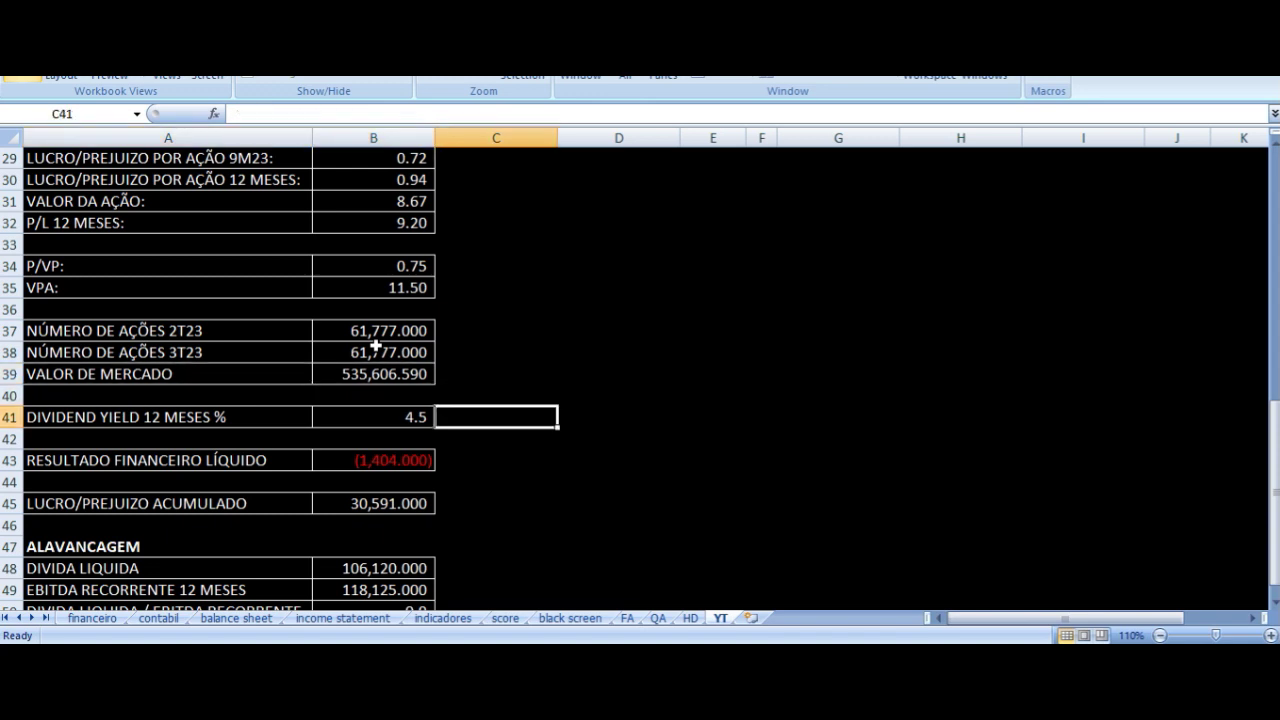
key("Left")
key("Left")
key("Right")
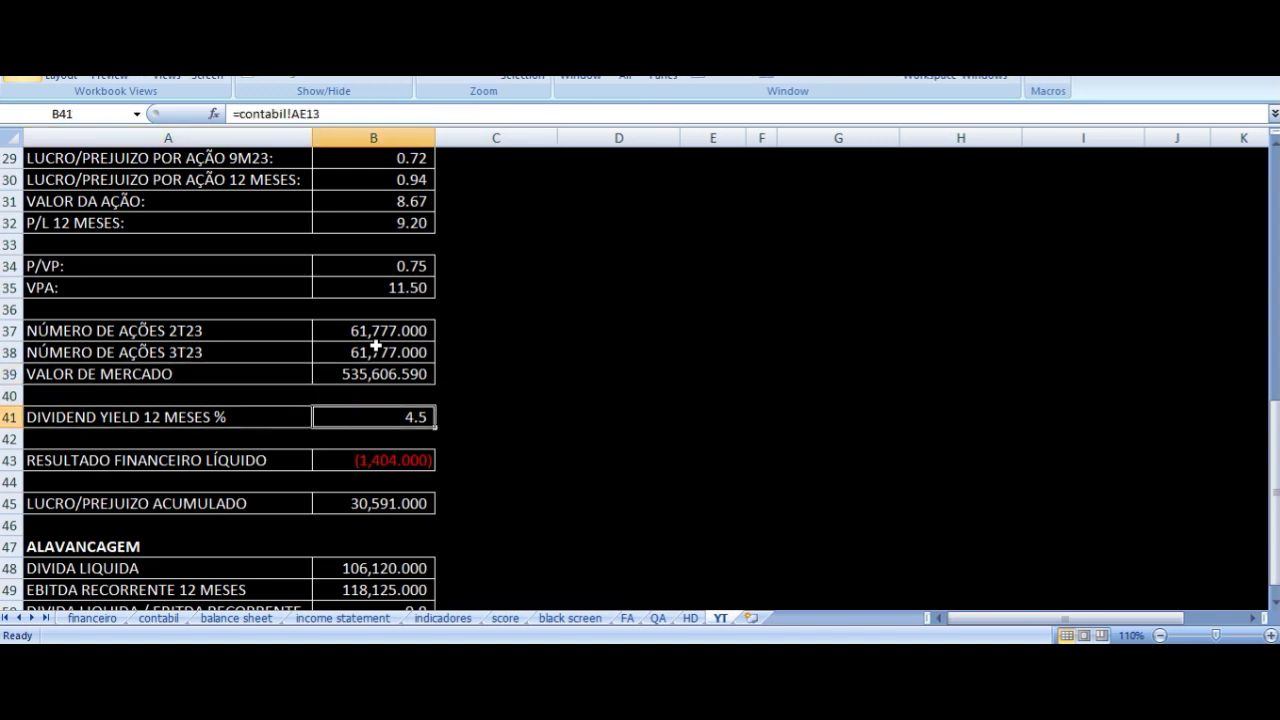
Examine ETER's net financial result and accumulated profit or loss.
key("Left")
key("Down")
key("Down")
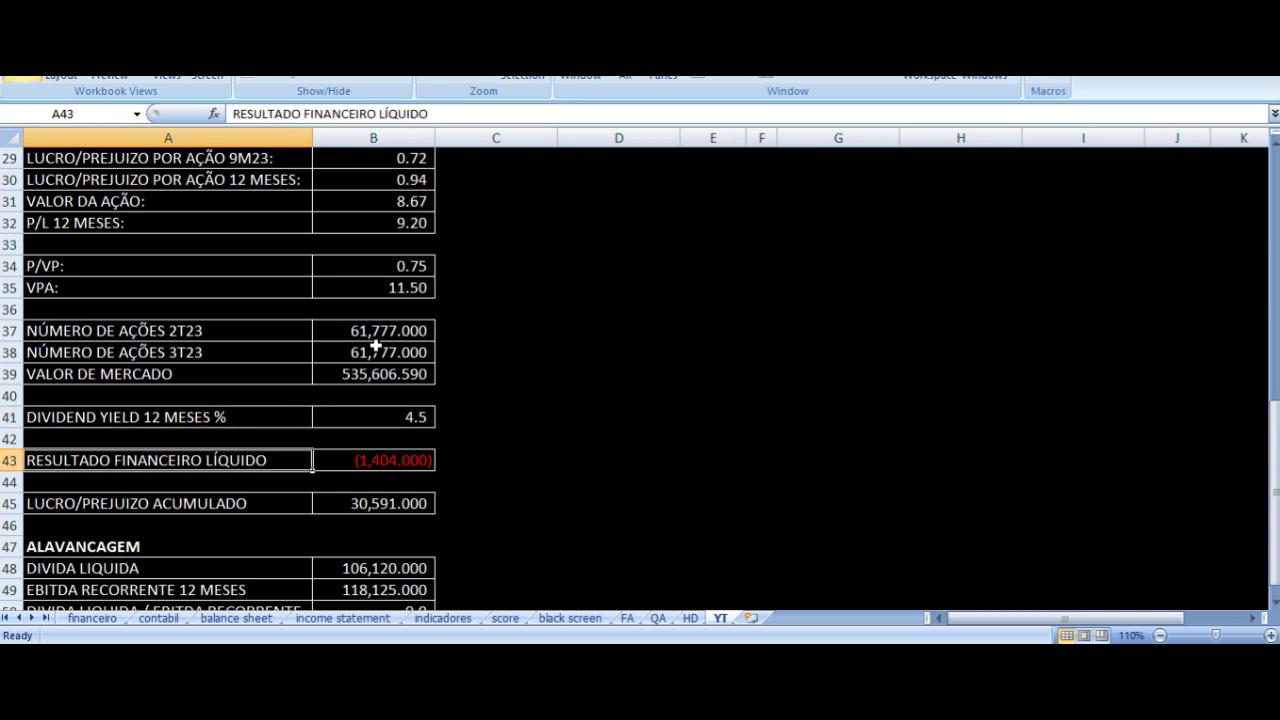
key("Right")
key("Down")
key("Down")
key("Up")
key("Up")
key("Left")
key("Down")
key("Right")
key("Down")
Examine ETER's leverage: net debt, twelve-month recurring EBITDA and the ratio between them.
key("Down")
key("Down")
key("Down")
key("Down")
key("Down")
key("Down")
key("Down")
key("Down")
key("Down")
key("Down")
key("Down")
key("Down")
key("Down")
key("Up")
key("Up")
key("Up")
key("Up")
key("Up")
key("Up")
key("Up")
key("Up")
key("Up")
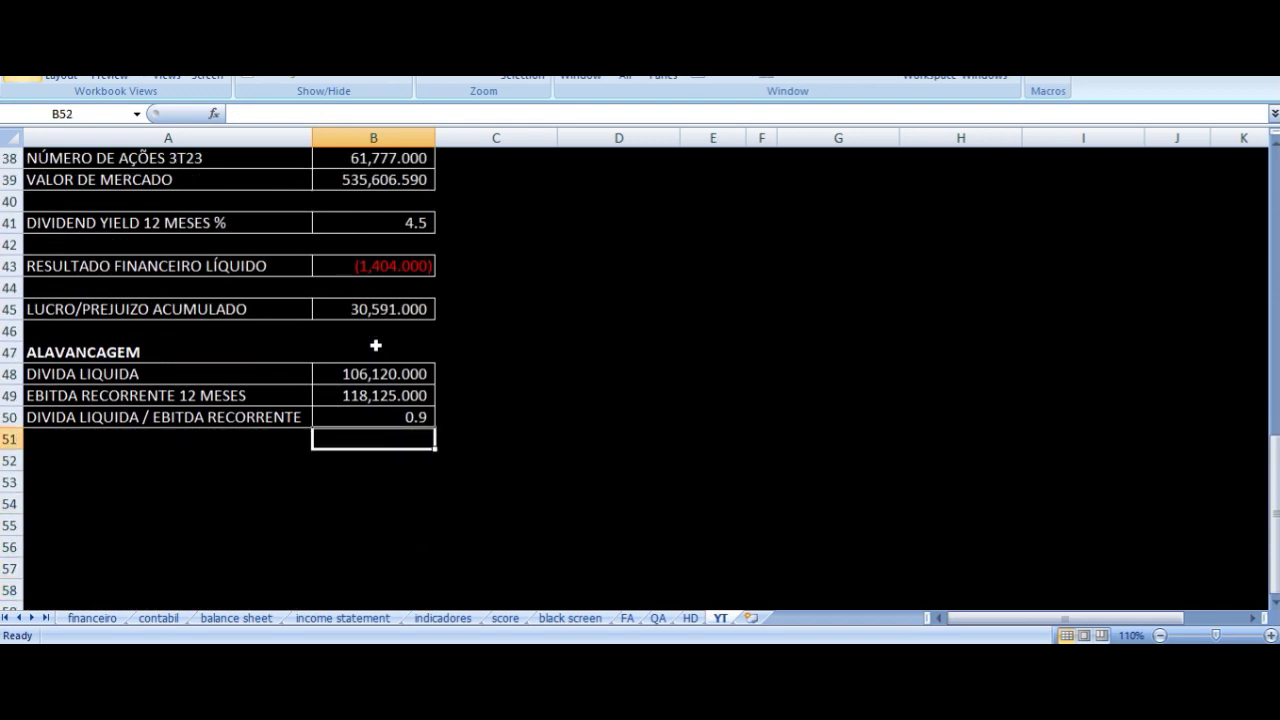
key("Down")
key("Up")
key("Up")
key("Left")
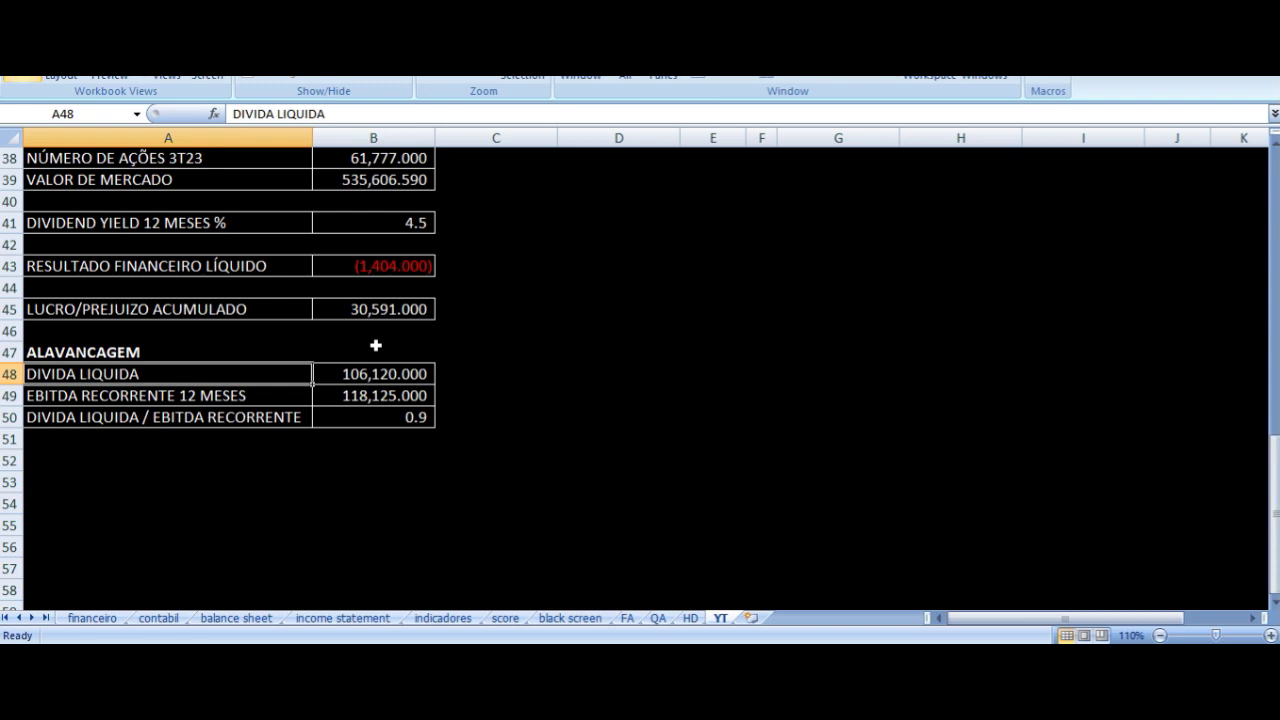
key("Right")
key("Down")
key("Left")
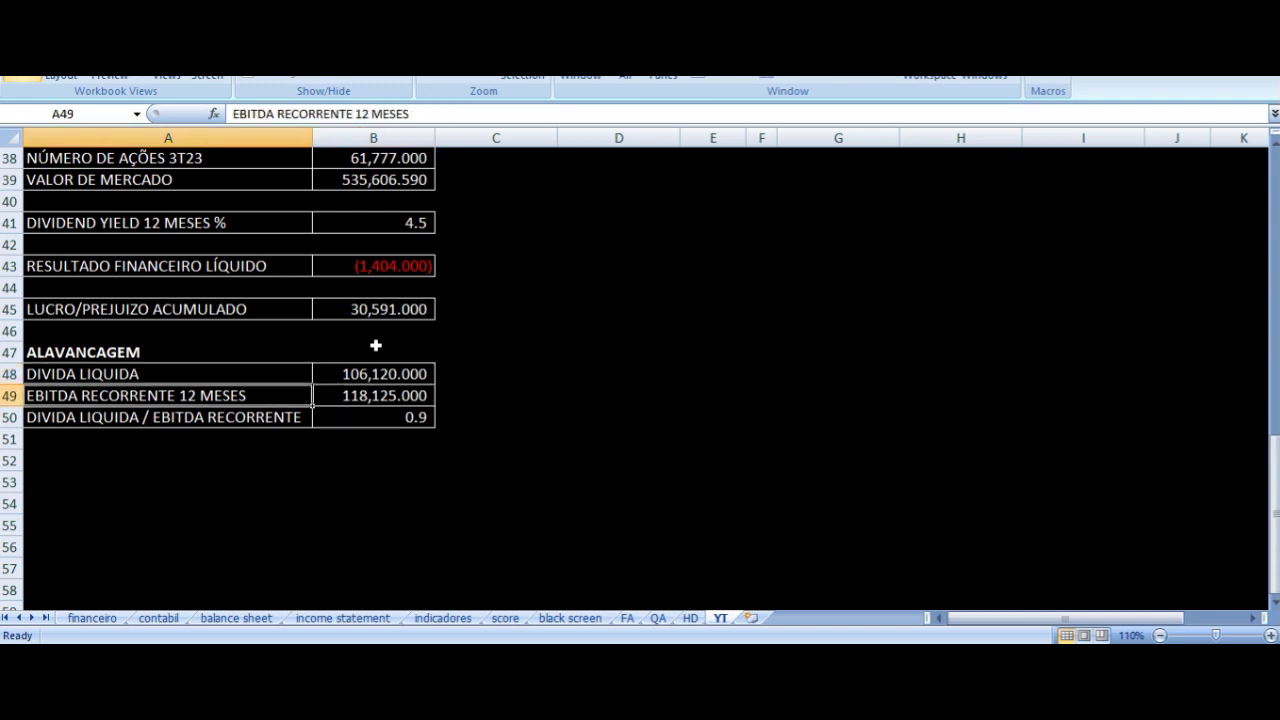
key("Right")
key("Down")
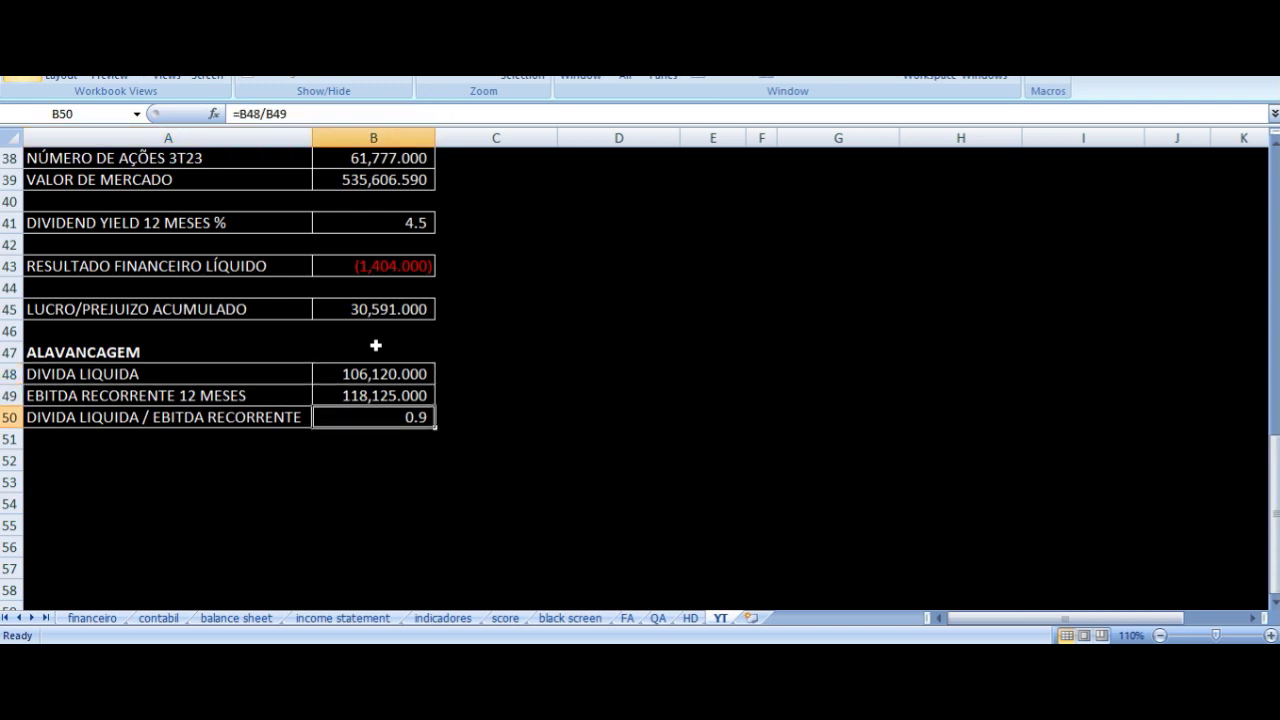
key("Left")
key("Up")
key("Up")
key("Up")
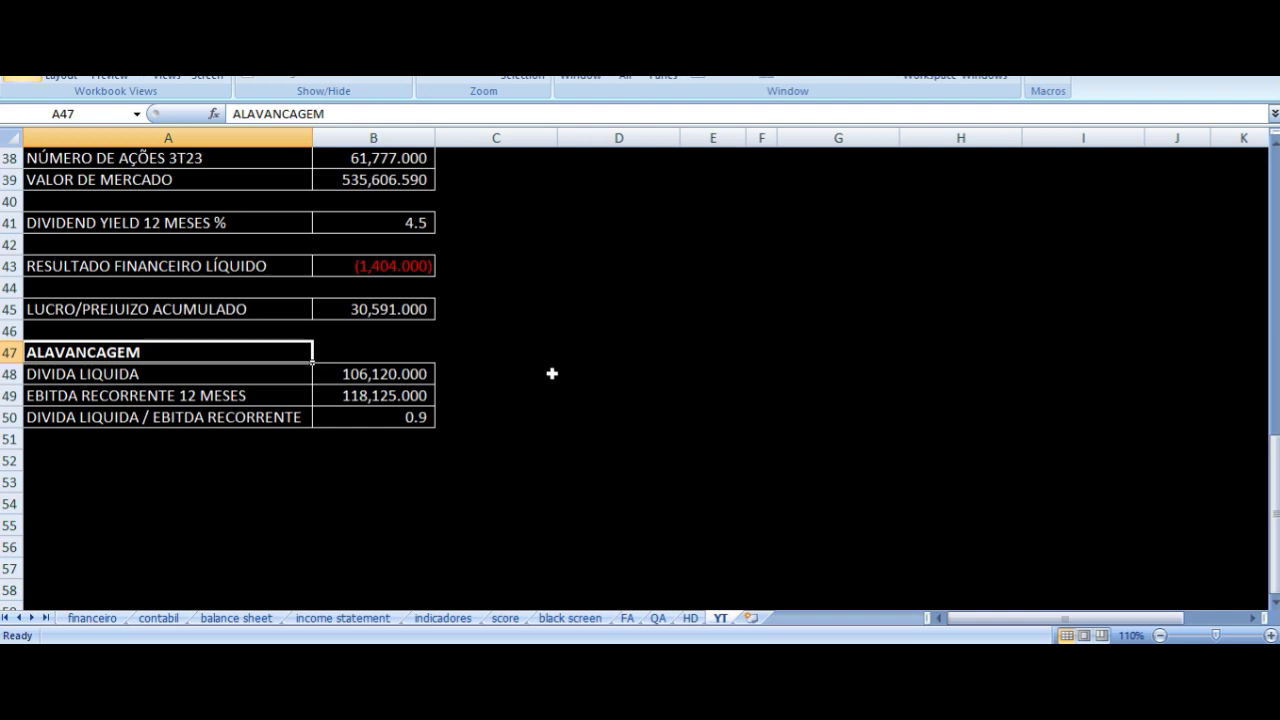
Highlight the 3T22 versus 3T23 comparison tables, and the 9M22 versus 9M23 tables below them.
scroll(768, 554, "up", 12)
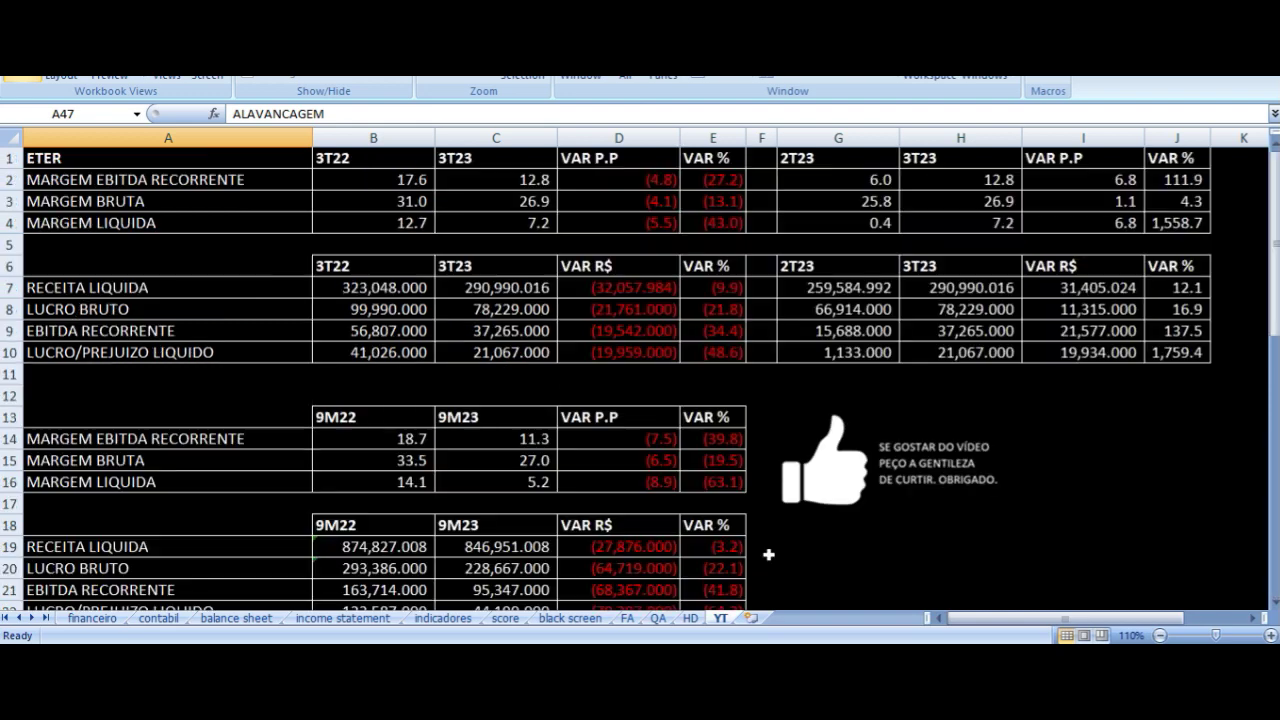
left_click(404, 163)
left_click_drag(415, 182, 694, 357)
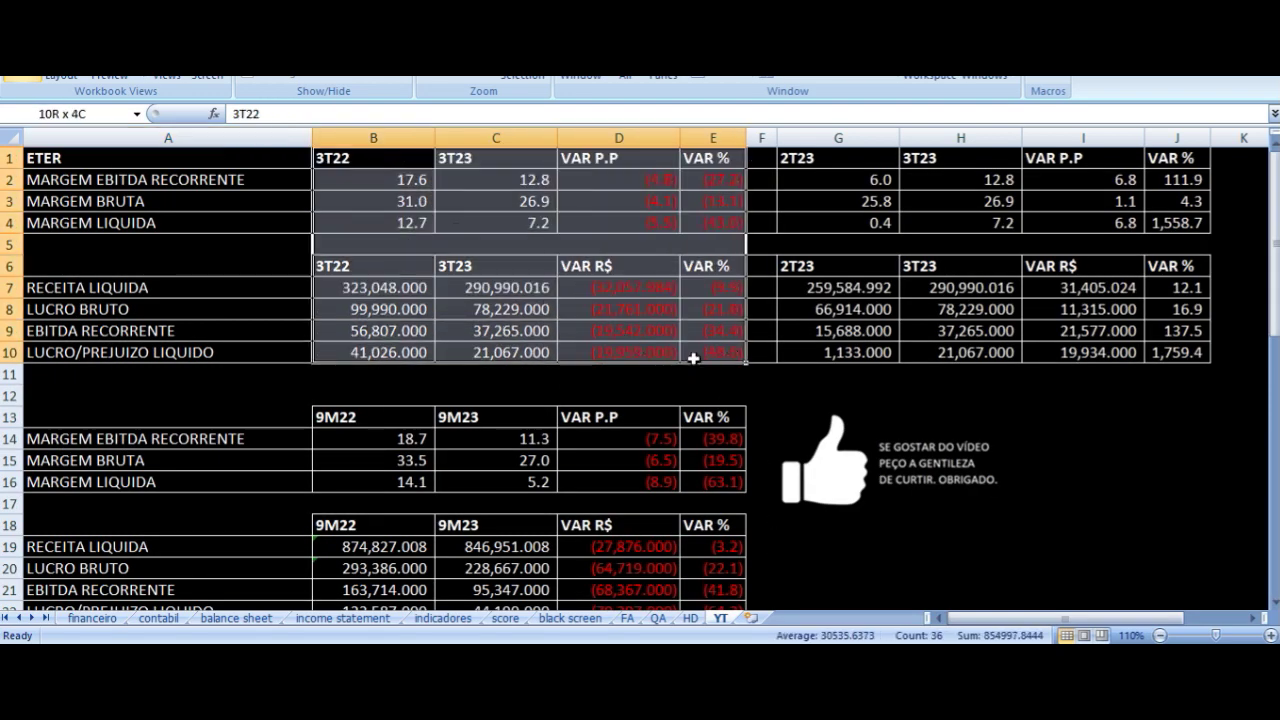
scroll(552, 329, "down", 3)
left_click_drag(378, 222, 655, 452)
Highlight the 2T23 versus 3T23 comparison of margins and results, and skim the whole sheet once more.
scroll(615, 492, "up", 3)
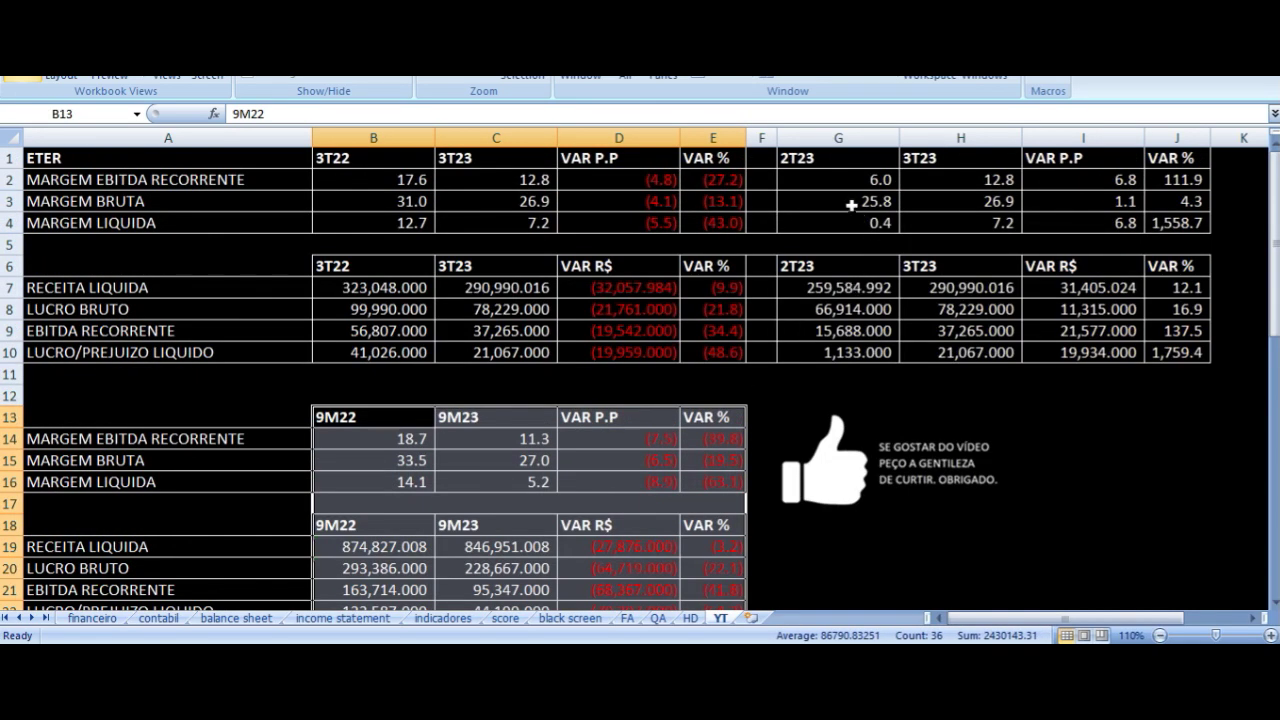
left_click_drag(840, 158, 1160, 352)
key("Up")
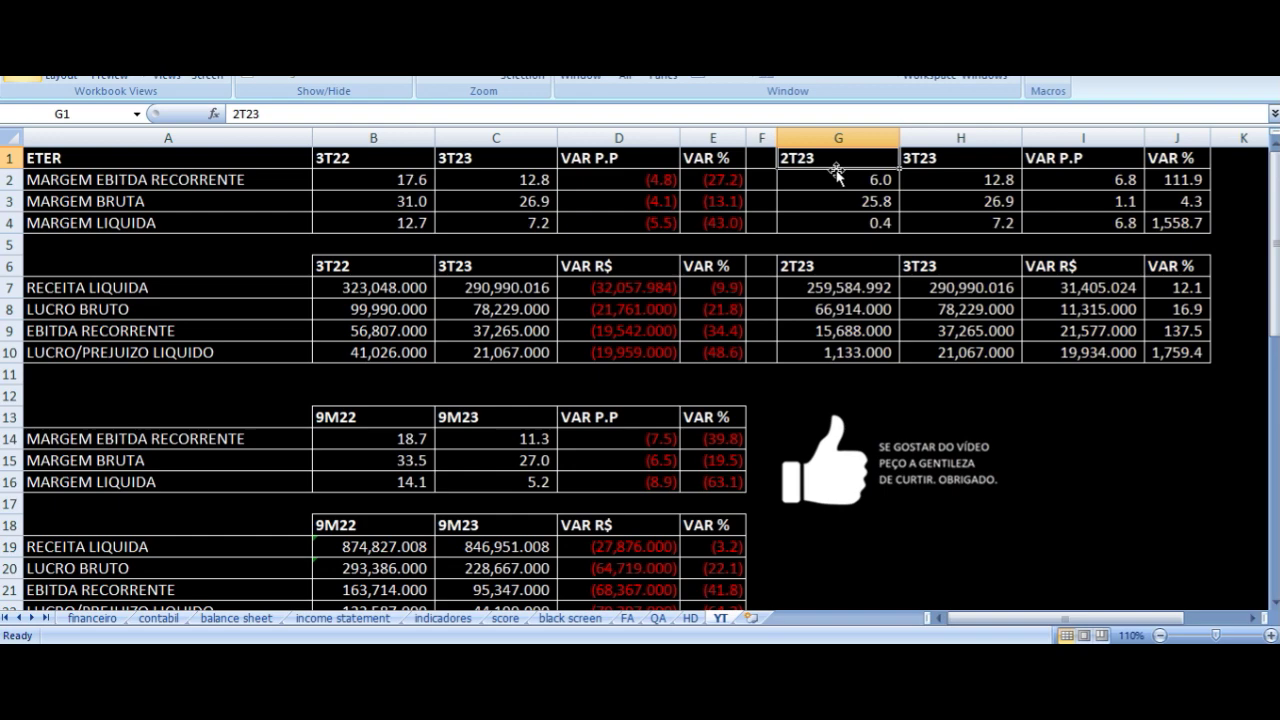
scroll(646, 297, "down", 10)
scroll(646, 297, "up", 10)
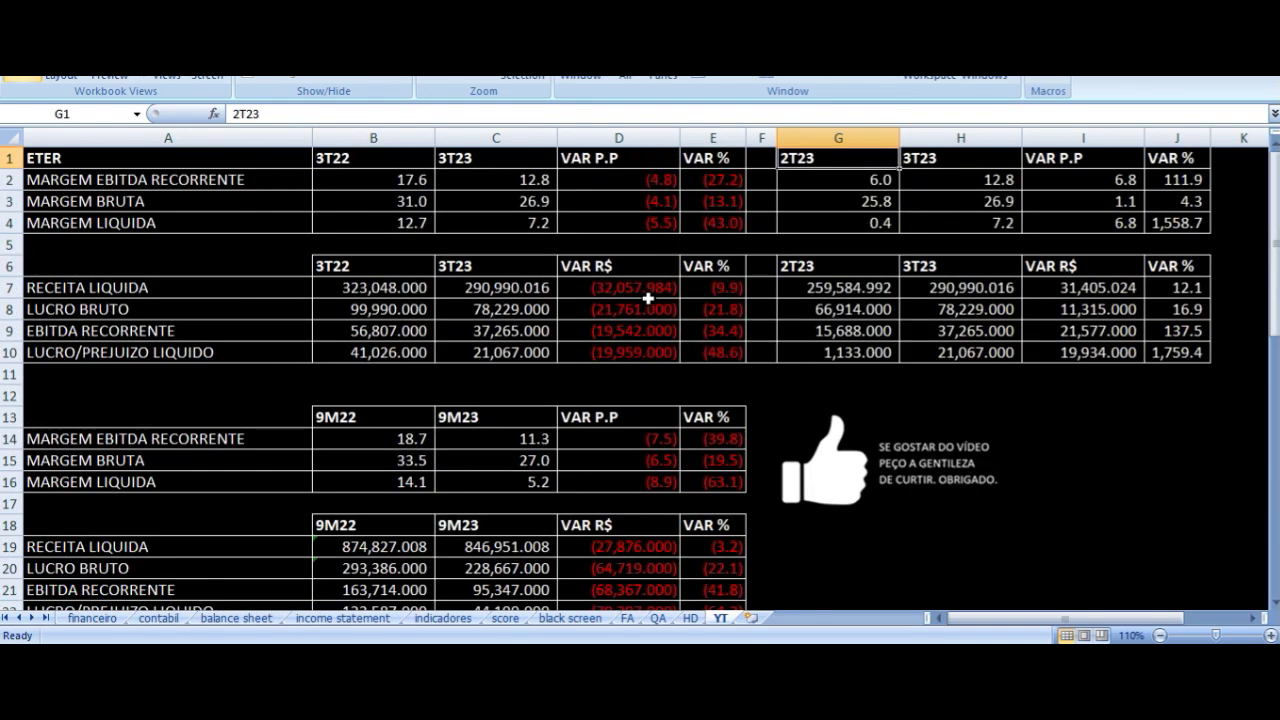